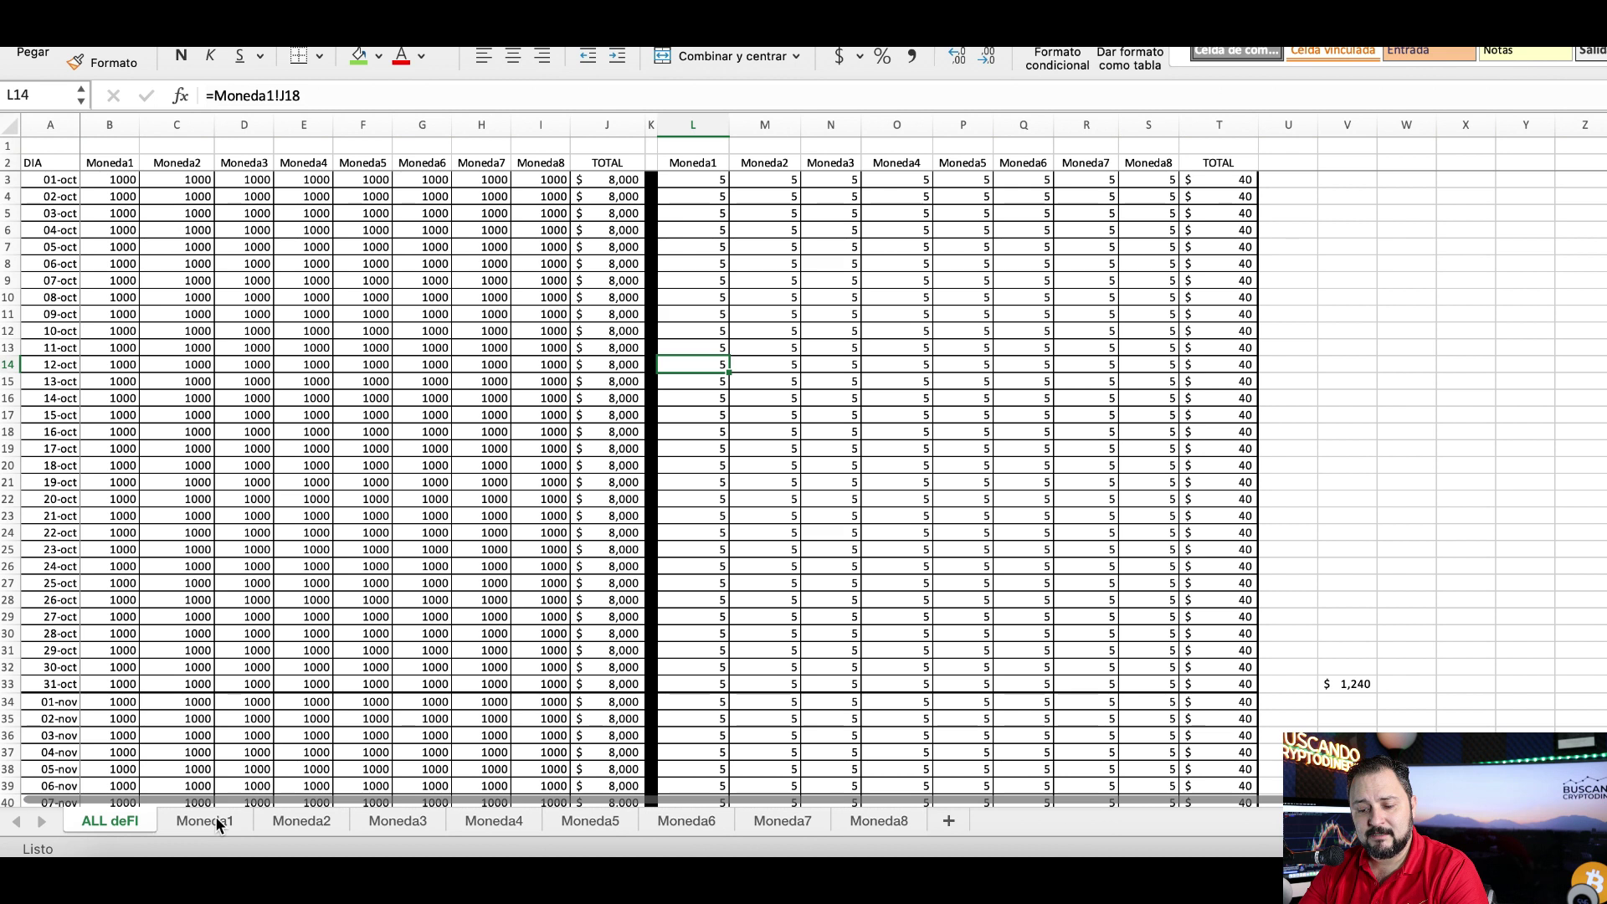
# Rename the Moneda1 sheet to cake and set the B6 header to cake.
pyautogui.click(215, 816)
pyautogui.doubleClick(214, 816)
pyautogui.write('ca')
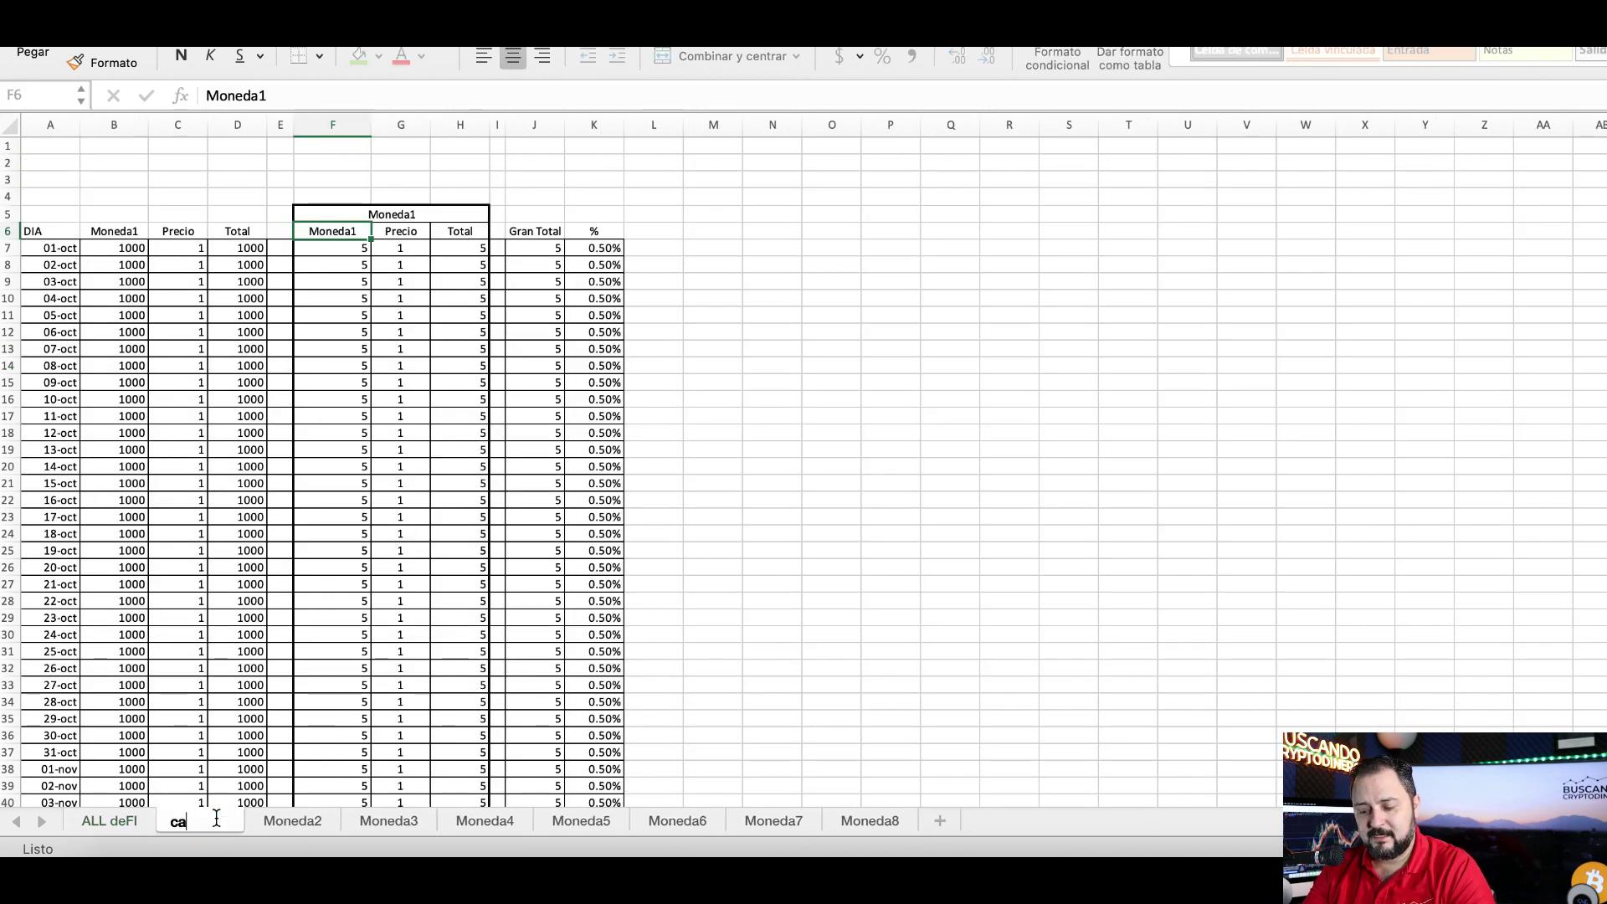
pyautogui.click(180, 517)
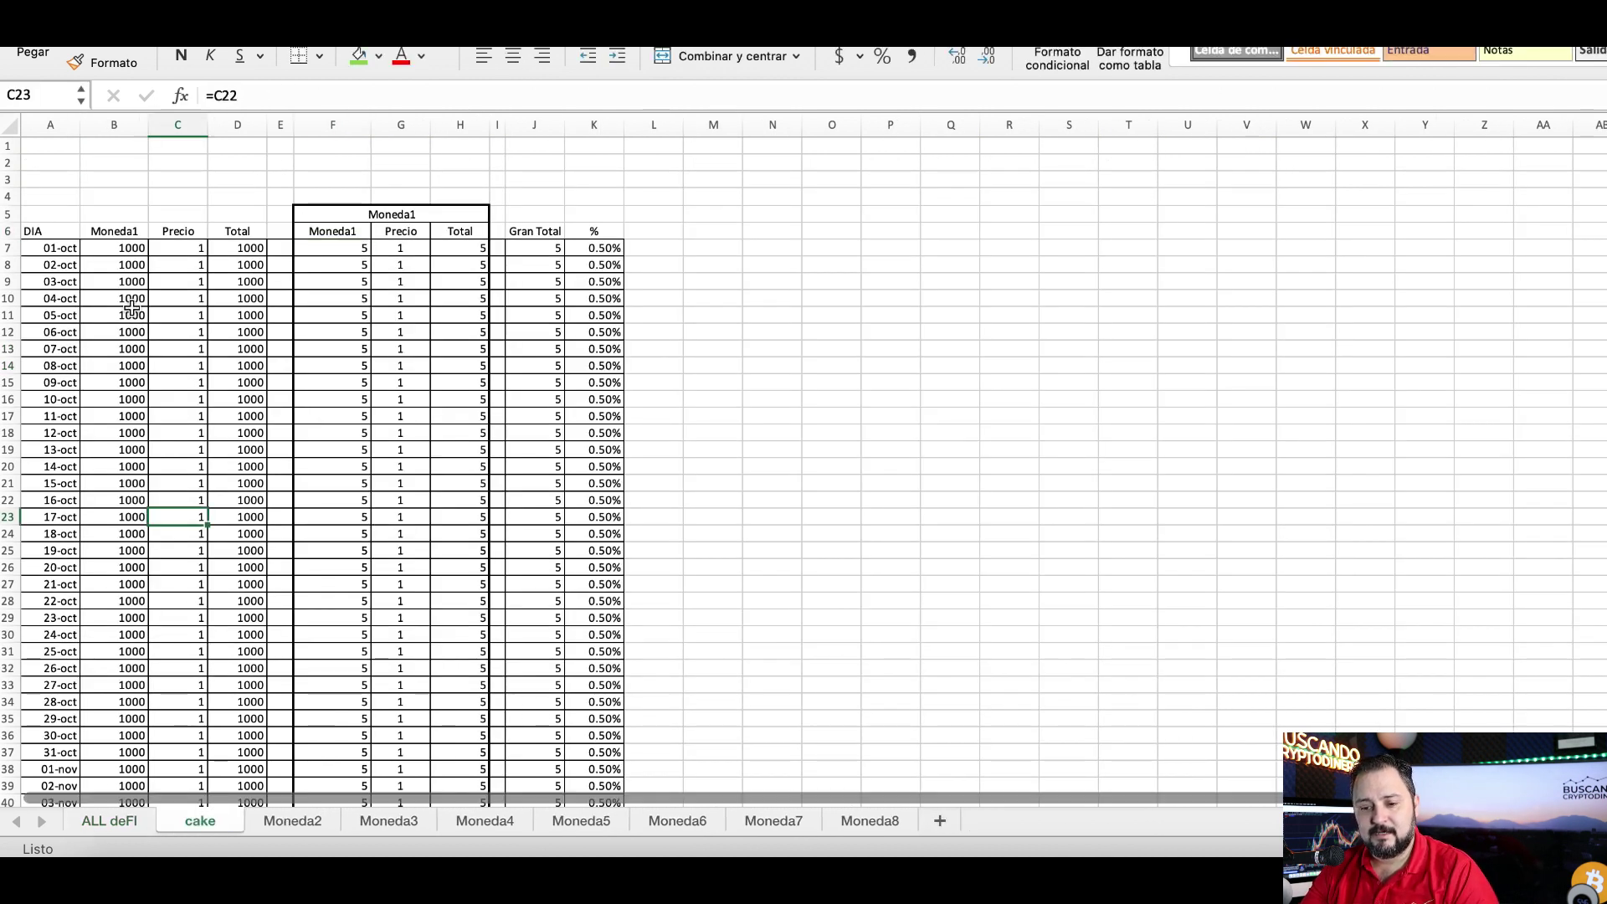
pyautogui.click(127, 231)
pyautogui.write('c')
pyautogui.press('Return')
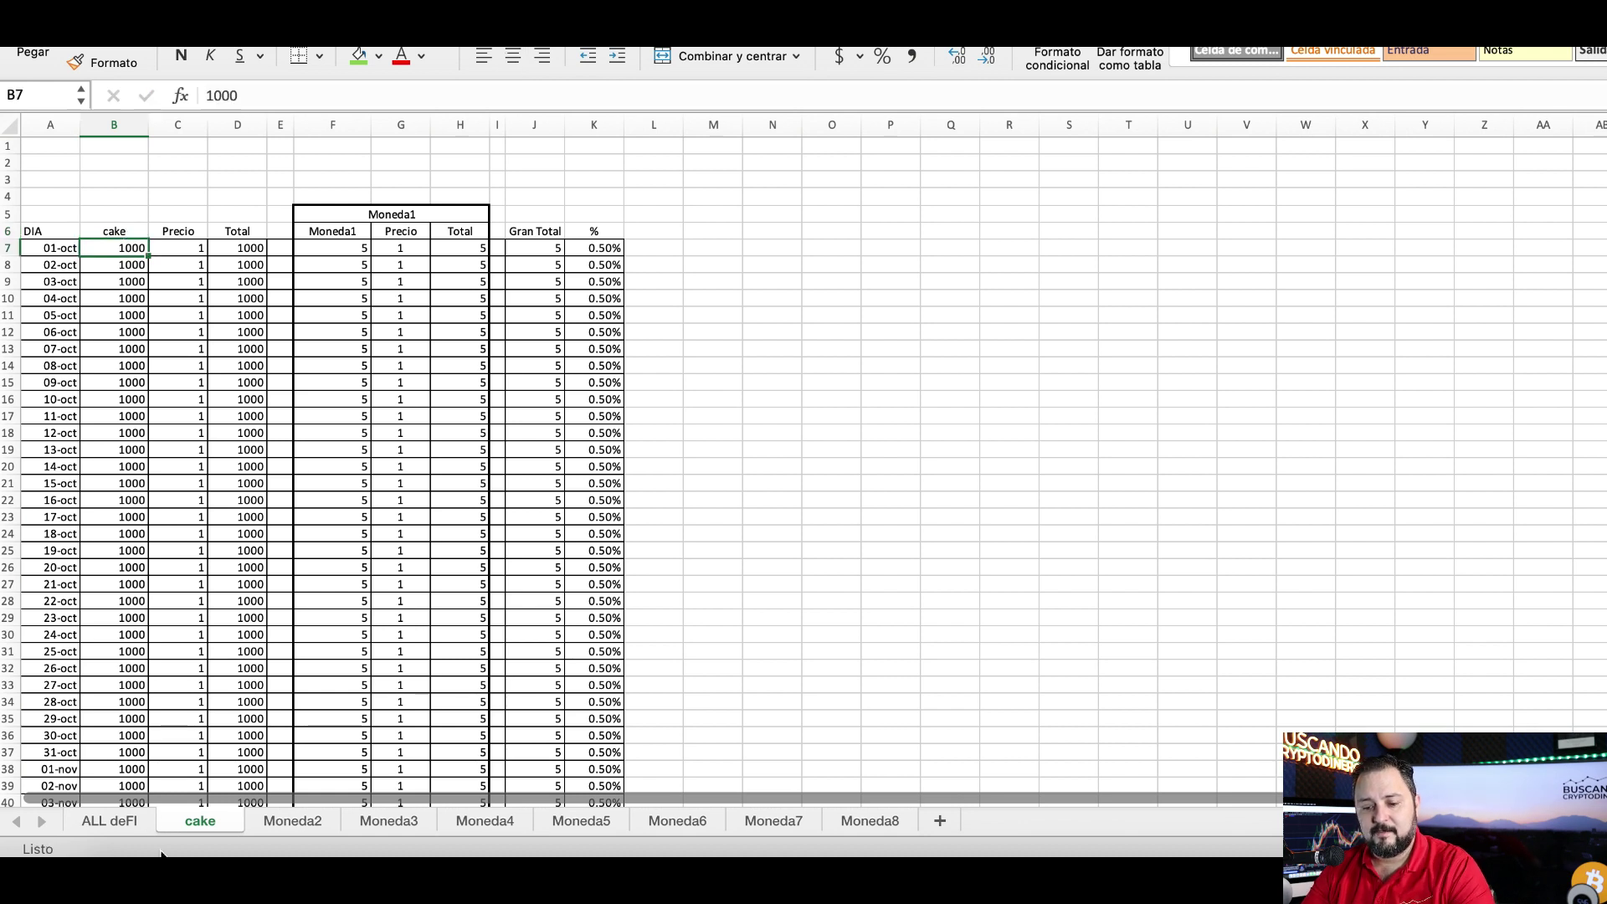
# Enter 100 coins as the first day's holding and 14 as its price.
pyautogui.click(130, 822)
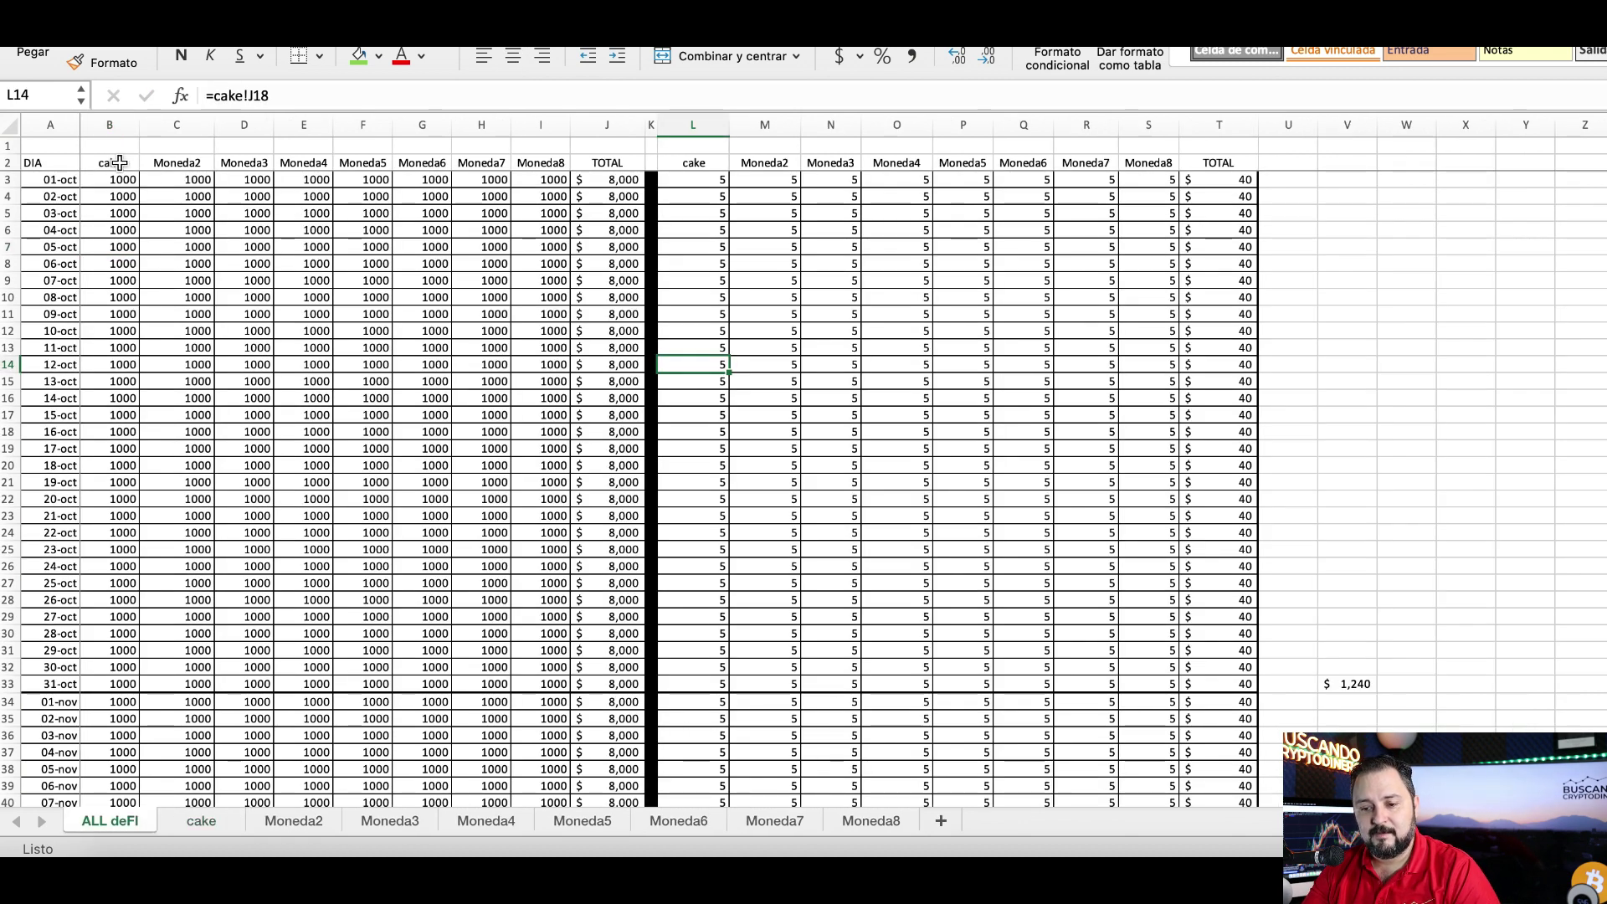
pyautogui.click(205, 822)
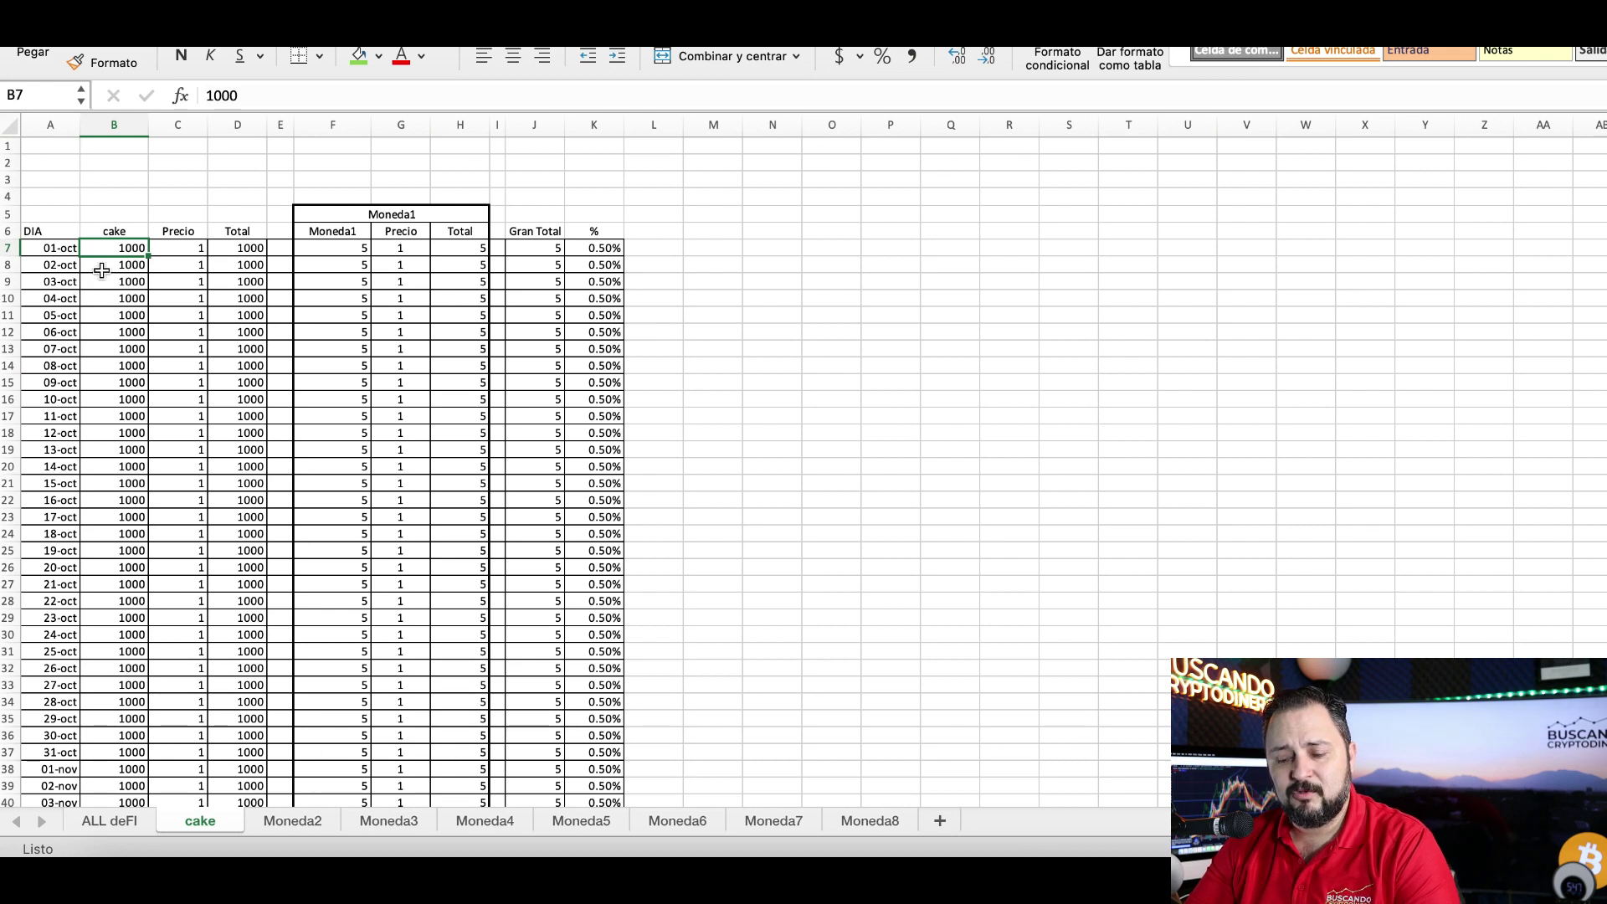
pyautogui.write('100')
pyautogui.press('Return')
pyautogui.press('Up')
pyautogui.press('Right')
pyautogui.write('14')
pyautogui.press('Return')
pyautogui.press('Up')
pyautogui.press('Right')
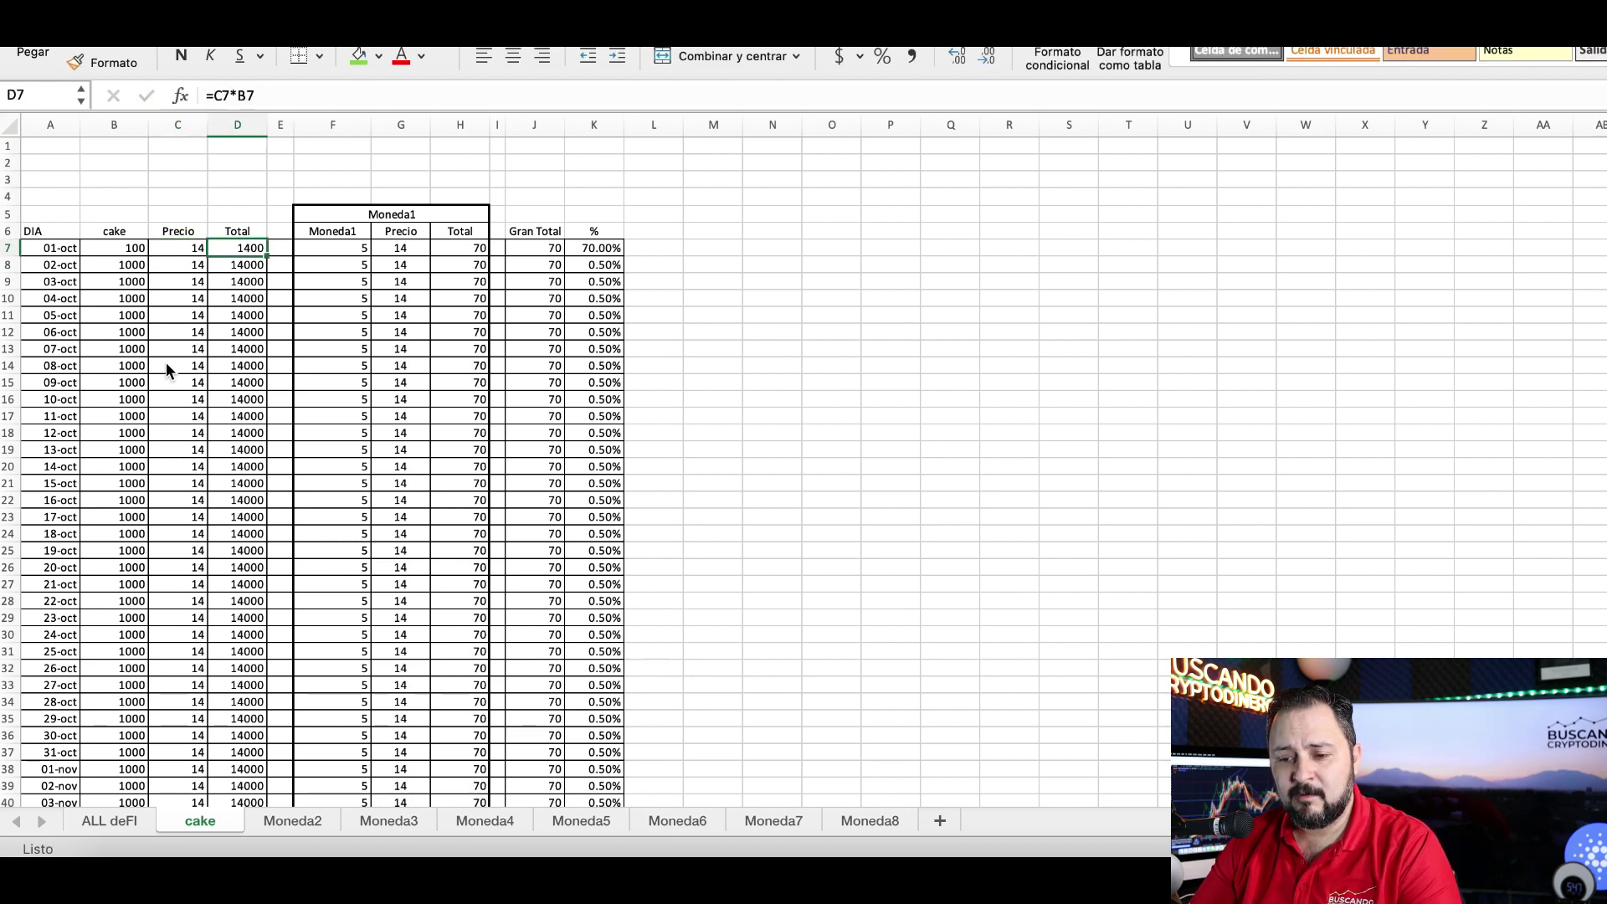
pyautogui.press('Down')
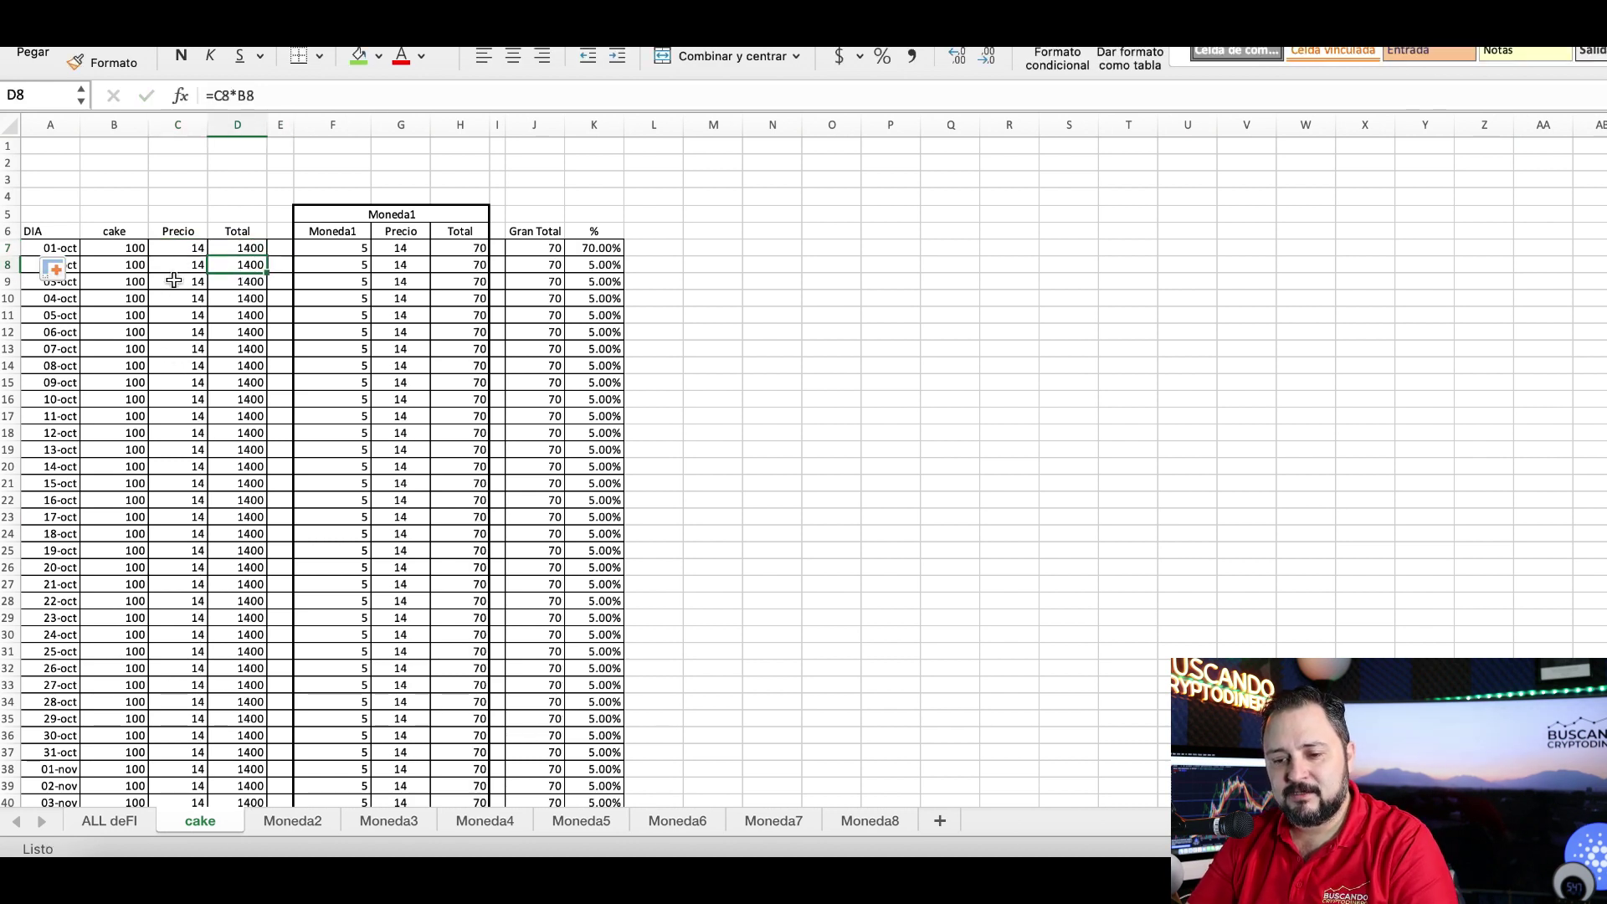
# Verify the holding formulas in B8 and B10 and the price formula in C9.
pyautogui.click(137, 290)
pyautogui.click(174, 281)
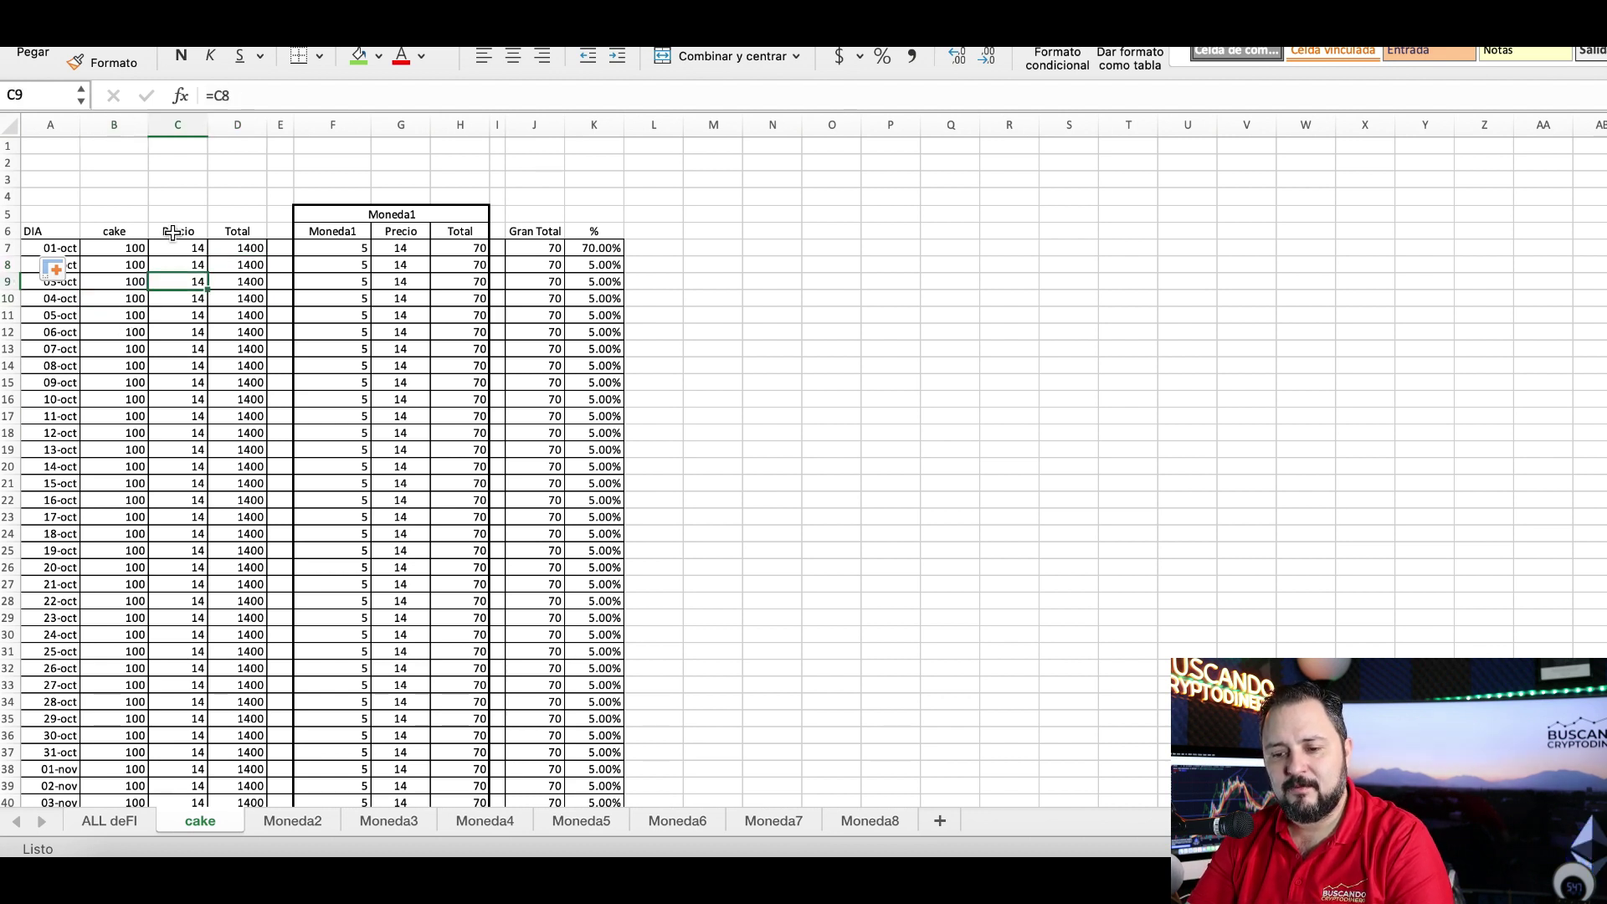
pyautogui.click(133, 263)
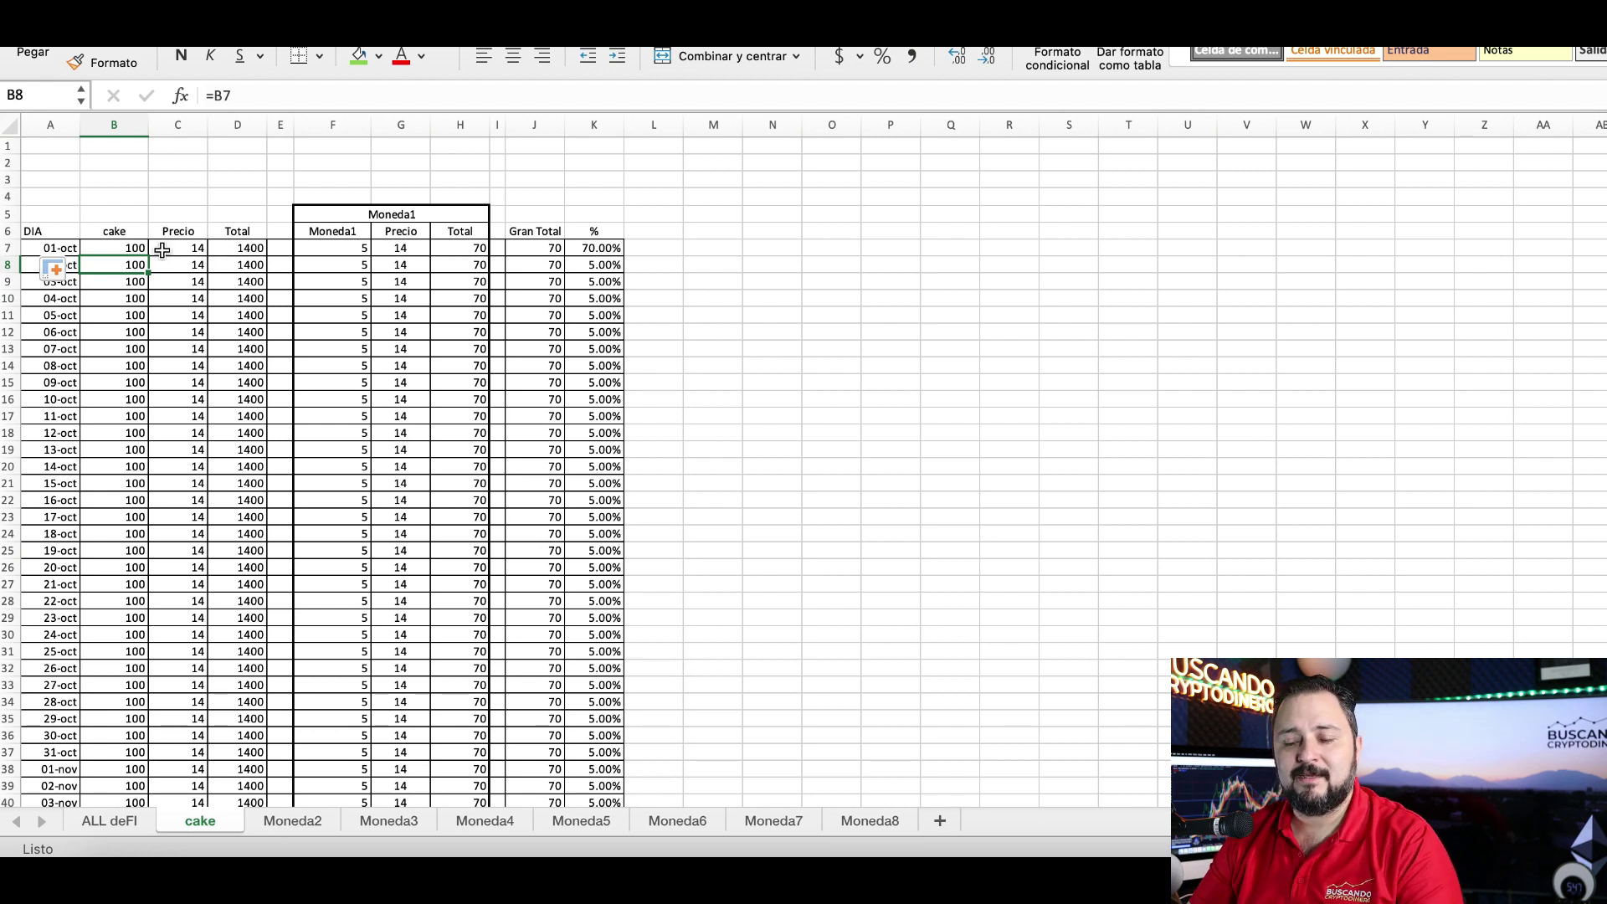
pyautogui.click(330, 248)
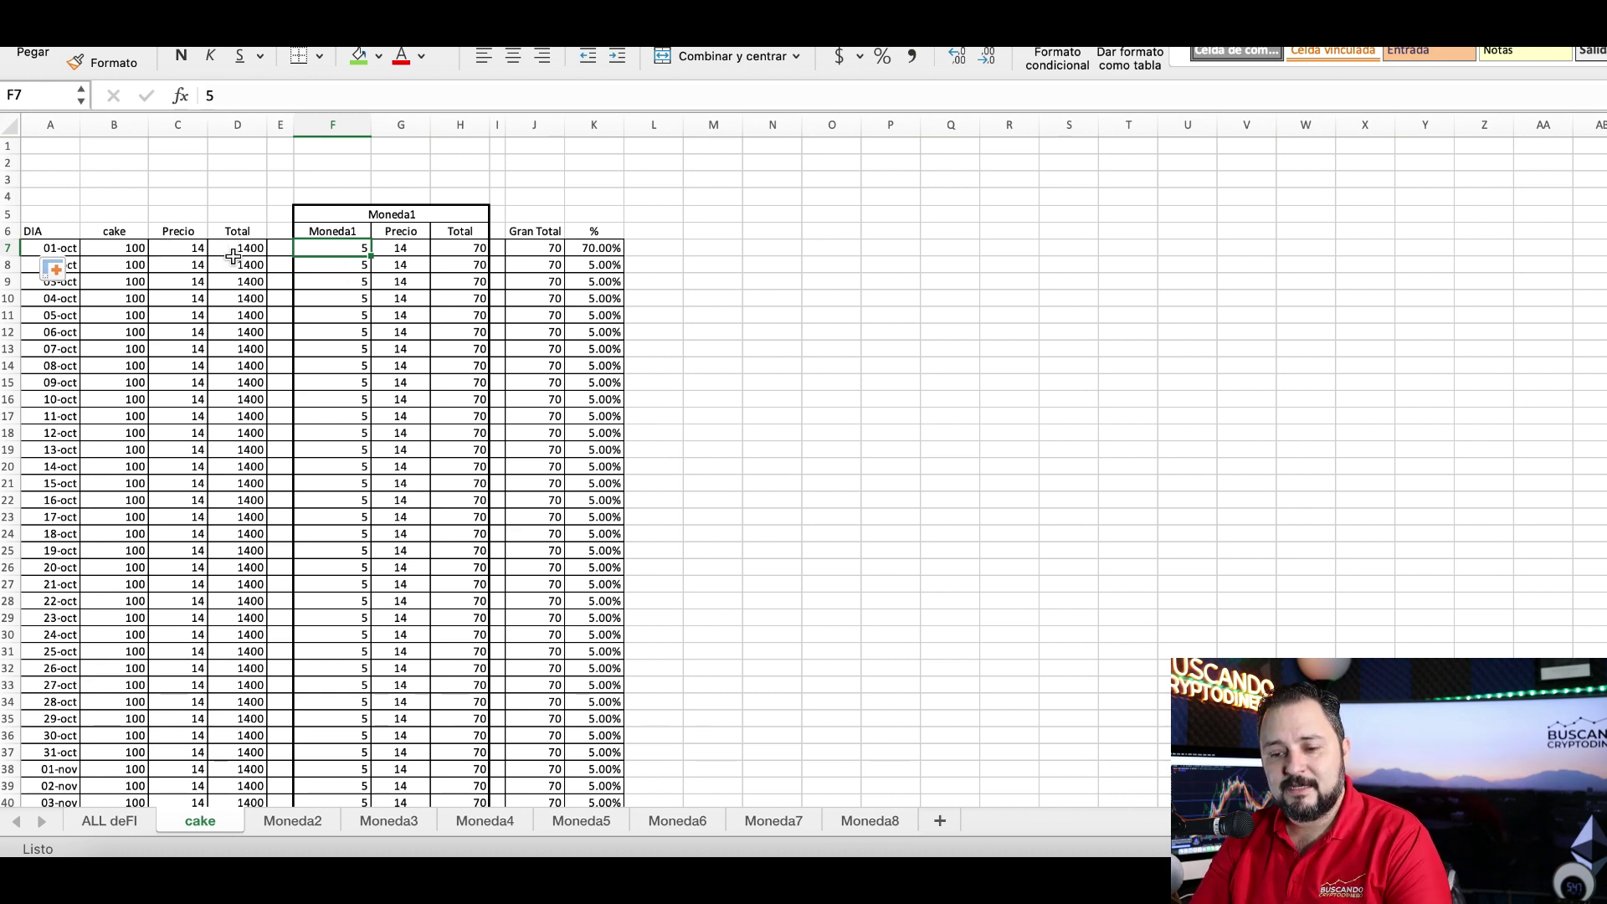
# Enter 1 as the first day's reward in F7 and check the H7 and J7 total formulas.
pyautogui.write('1')
pyautogui.press('Return')
pyautogui.press('Up')
pyautogui.press('Right')
pyautogui.press('Right')
pyautogui.press('Left')
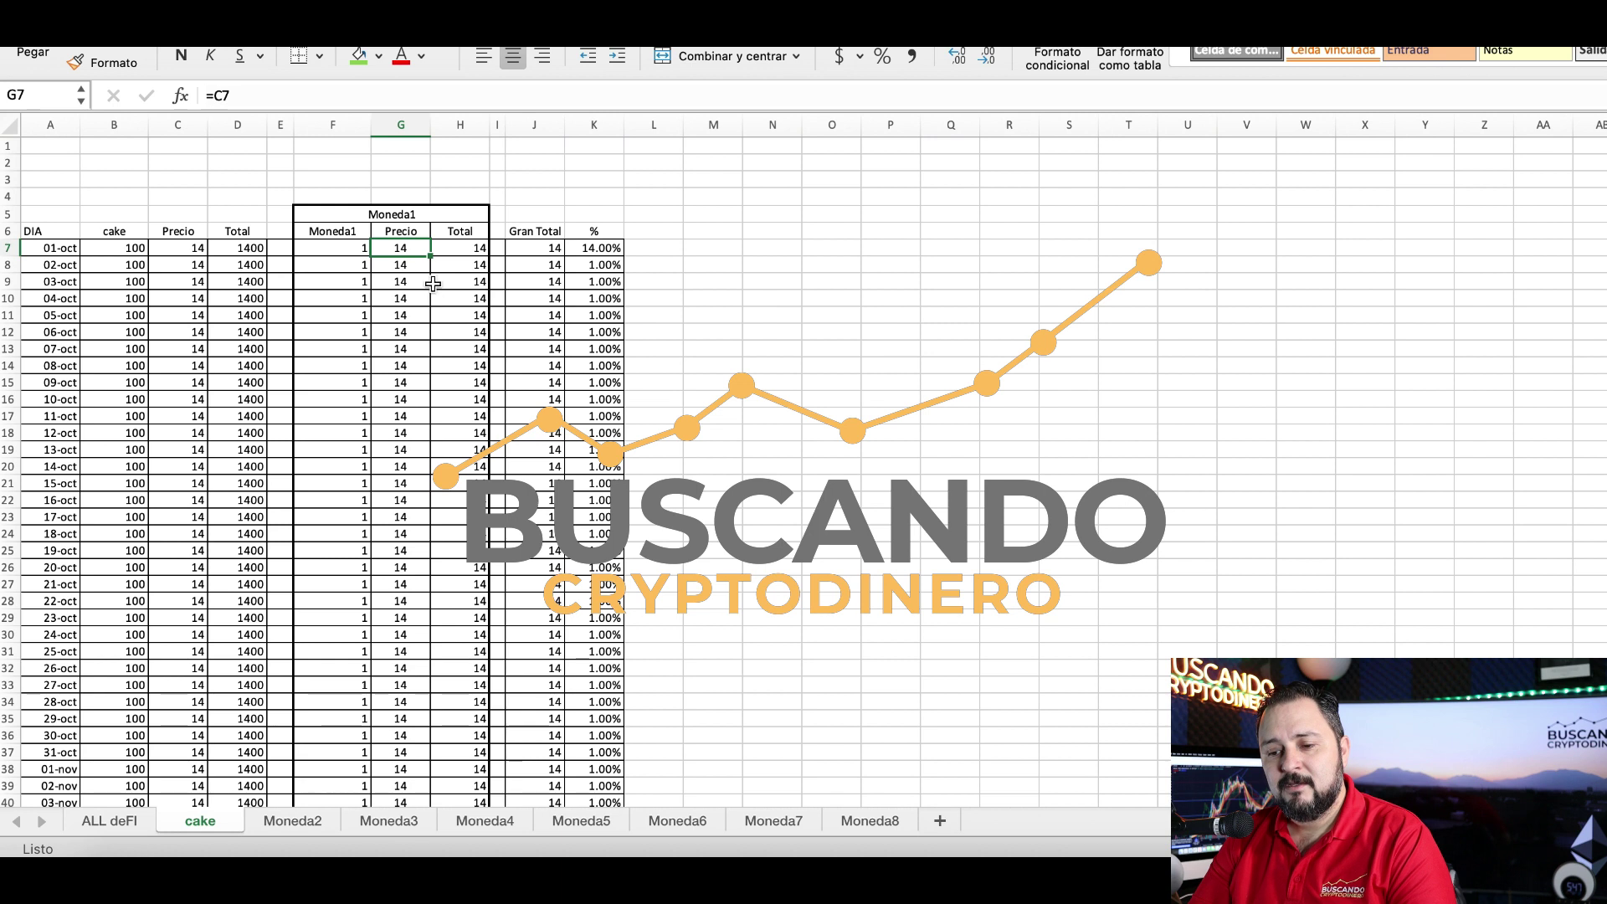
pyautogui.click(473, 247)
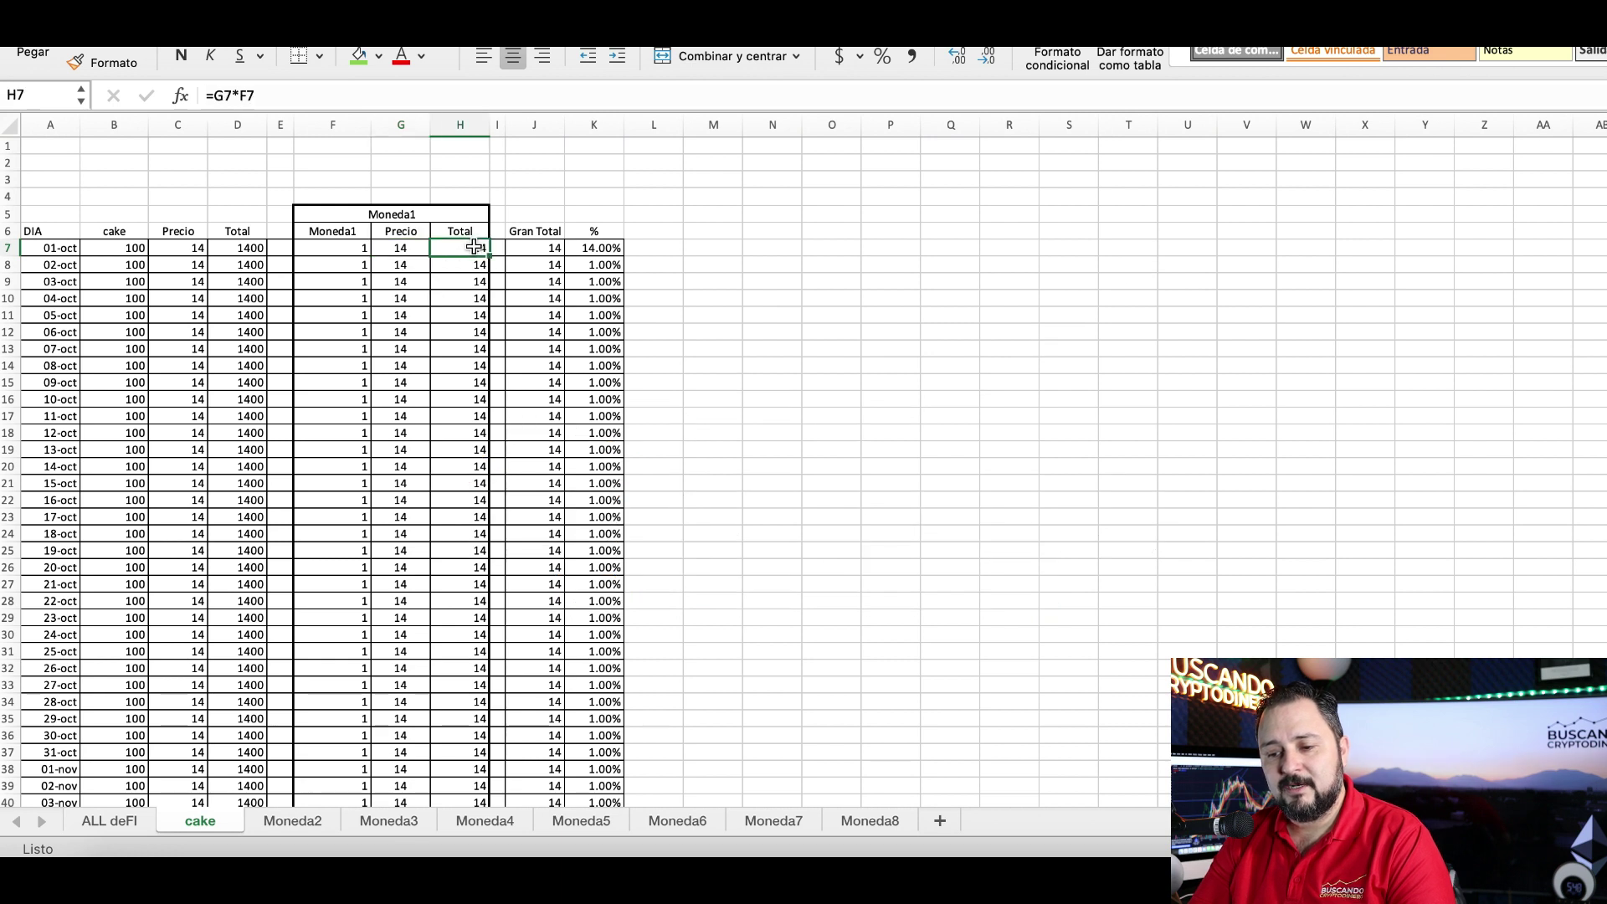
pyautogui.click(545, 249)
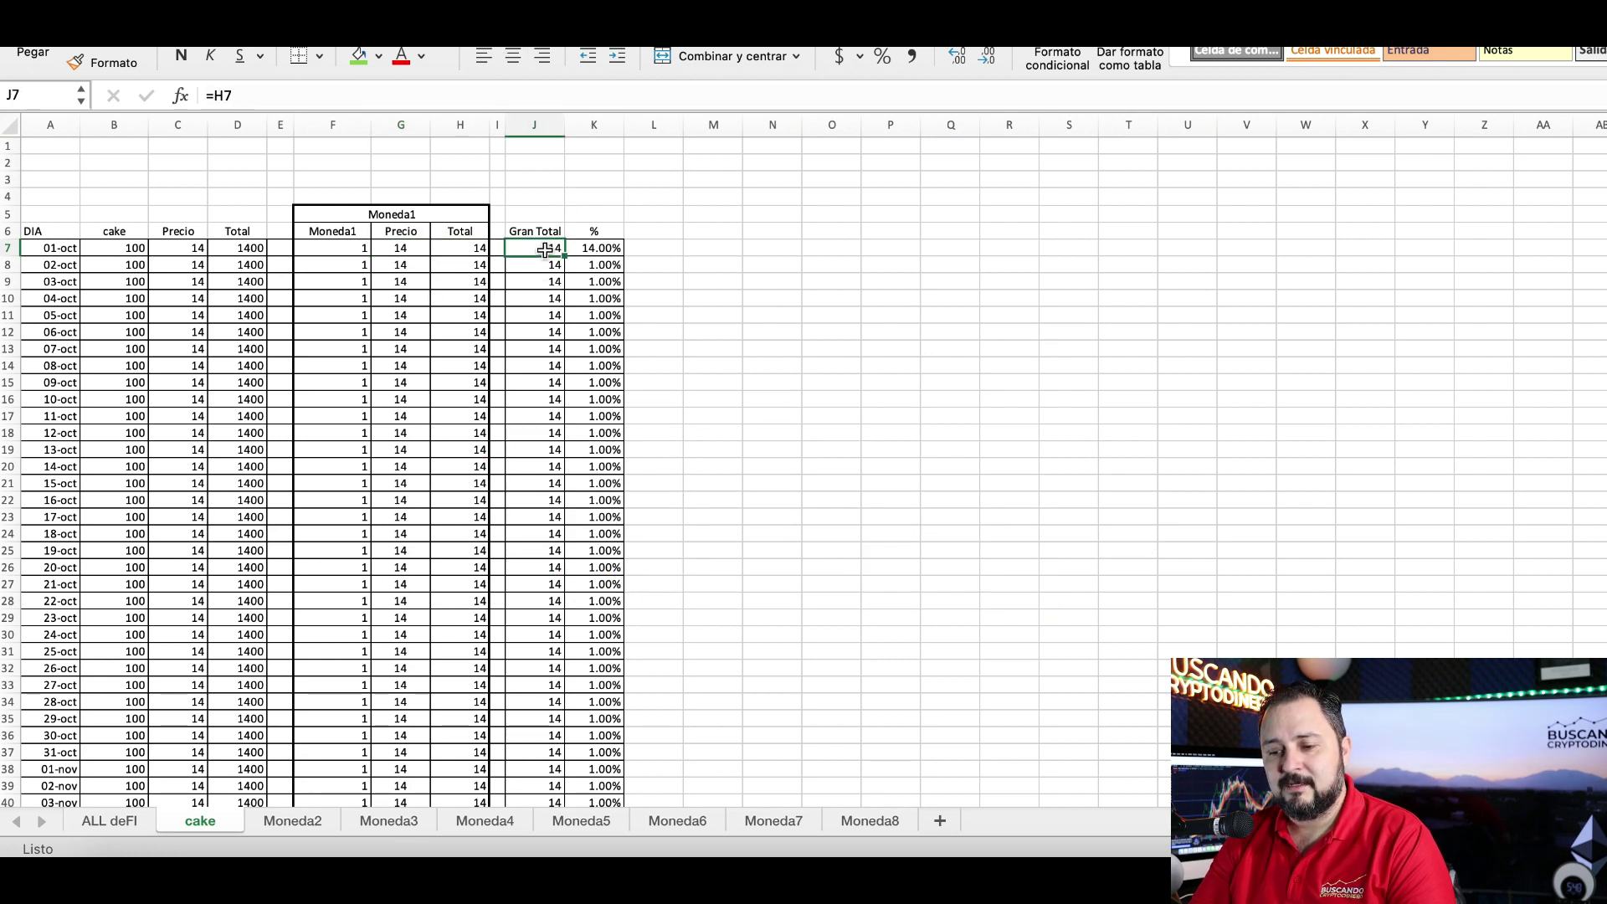
# Change the first day's reward in F7 to 0.03, giving totals of 0.42.
pyautogui.click(357, 249)
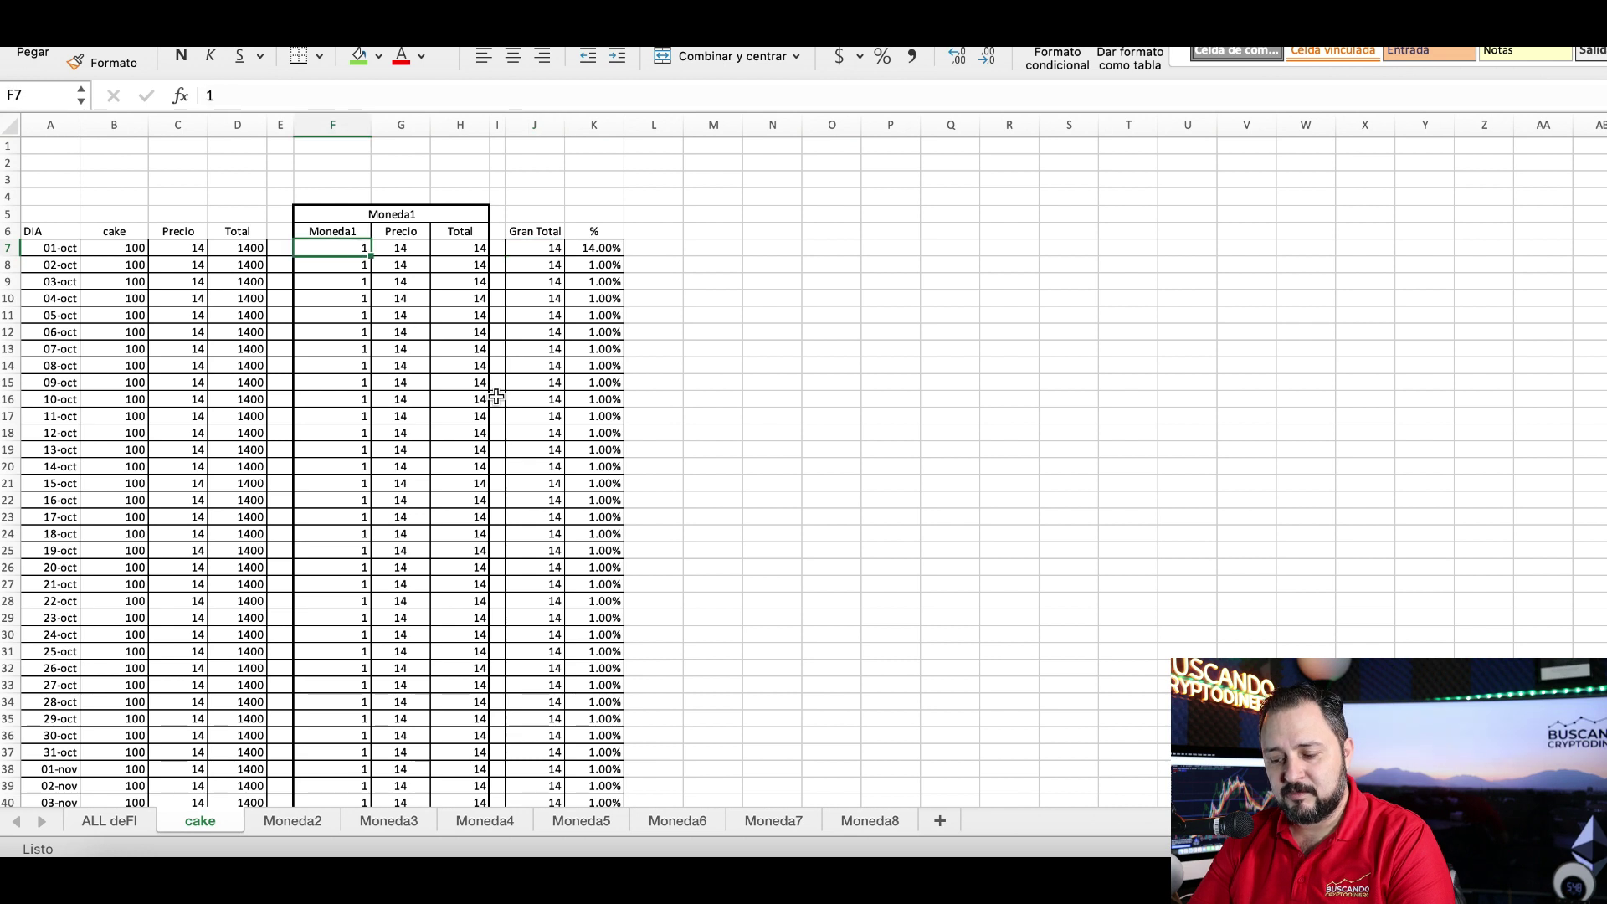
pyautogui.write('0.1')
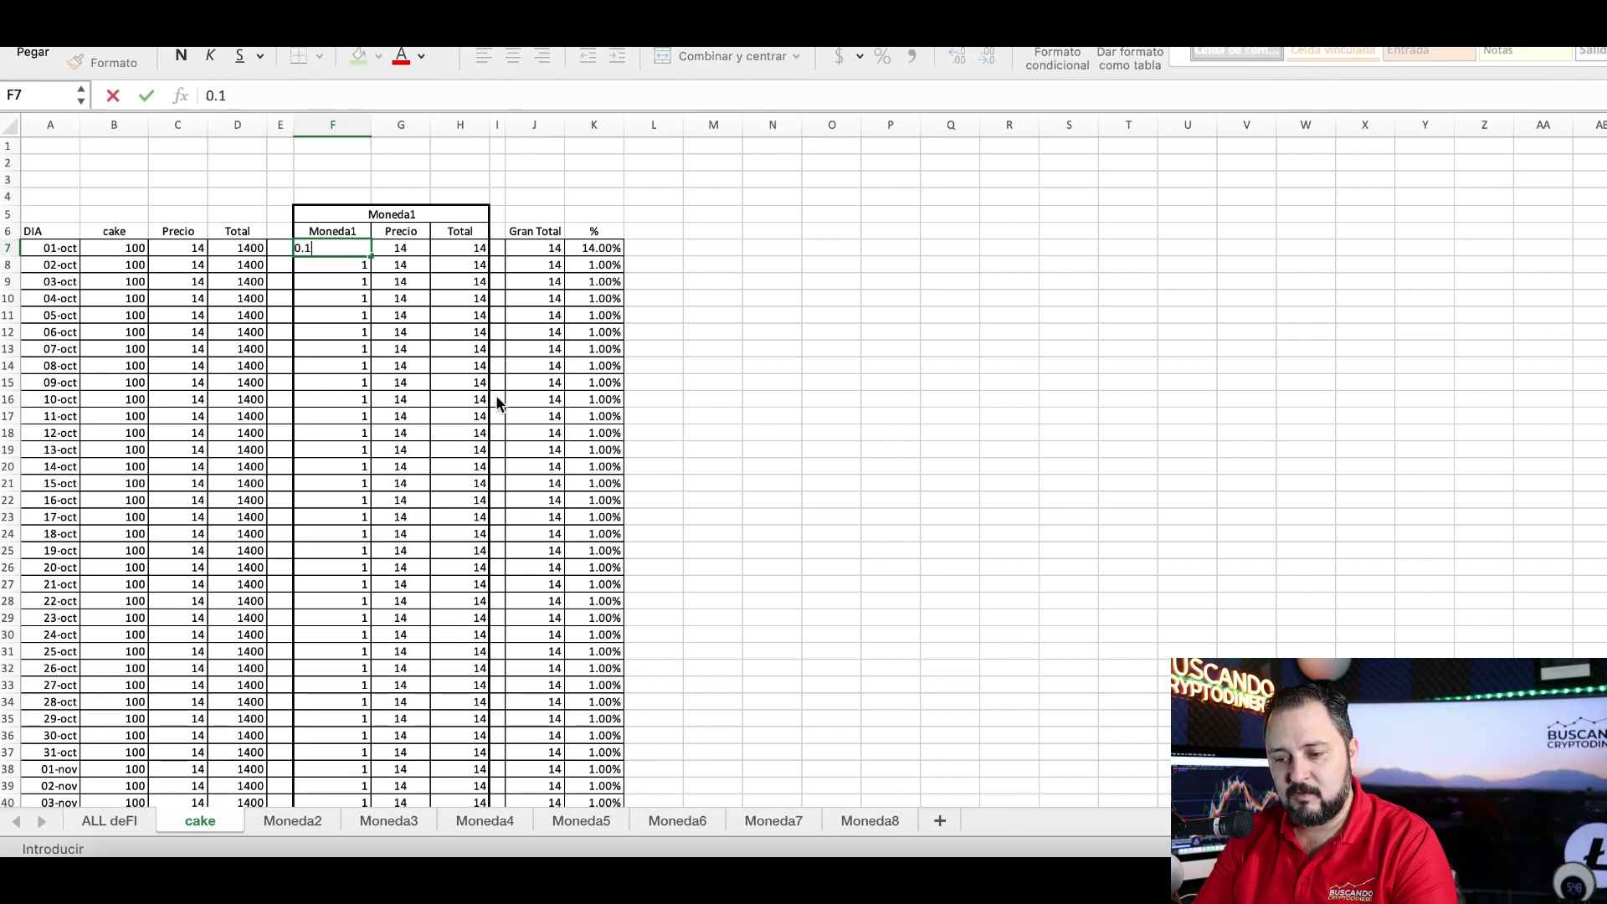
pyautogui.press('Return')
pyautogui.press('Up')
pyautogui.press('Right')
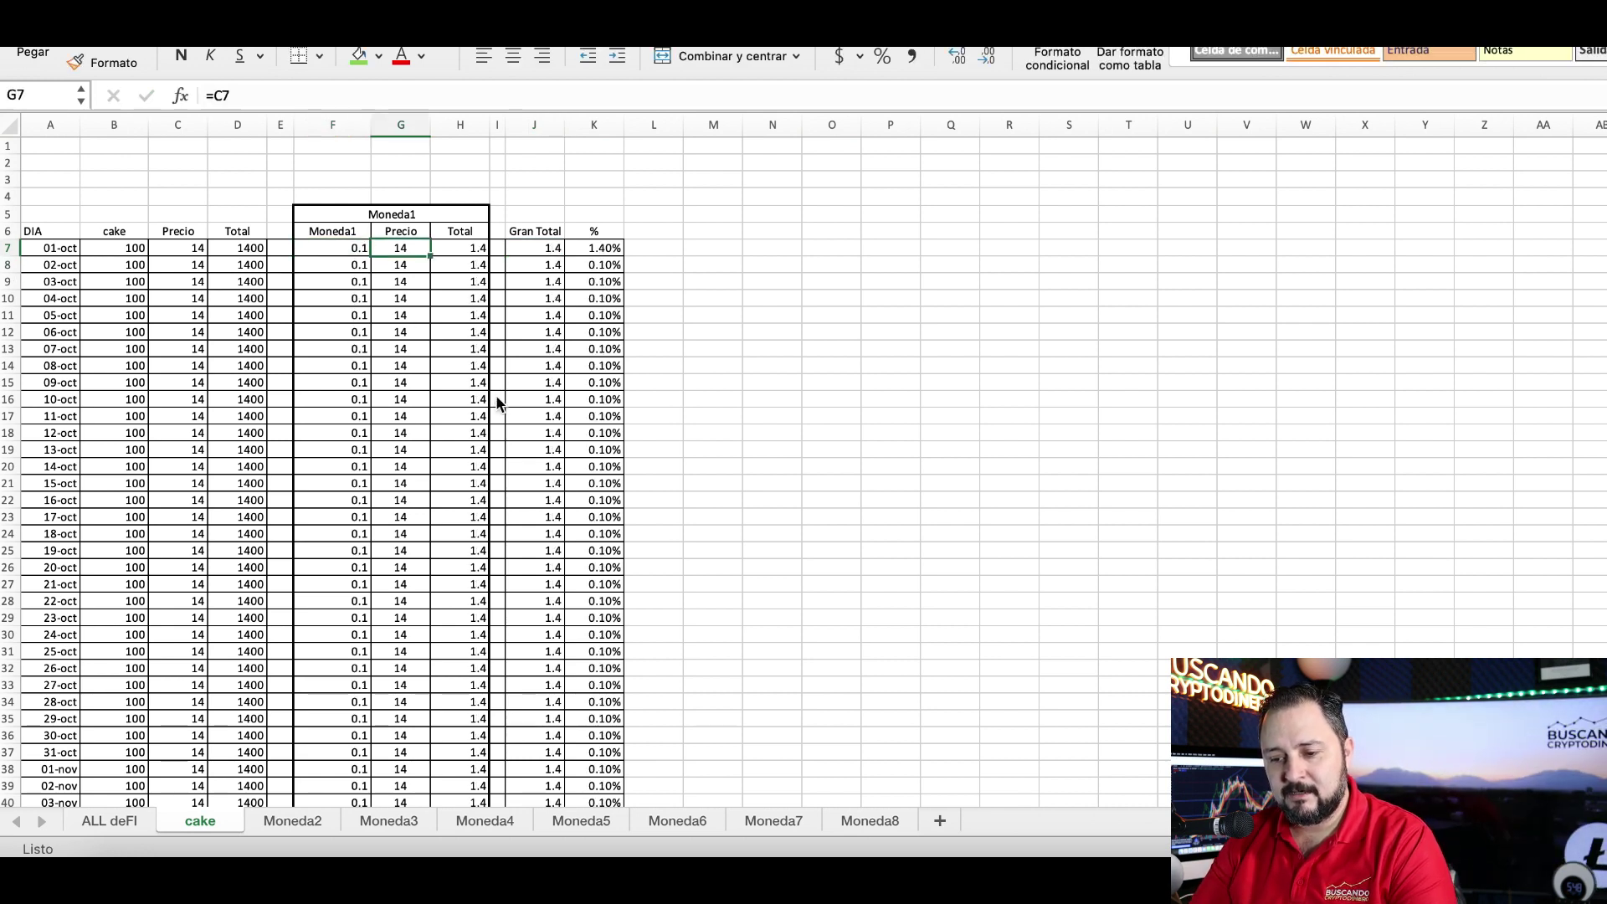
pyautogui.press('Left')
pyautogui.write('0.')
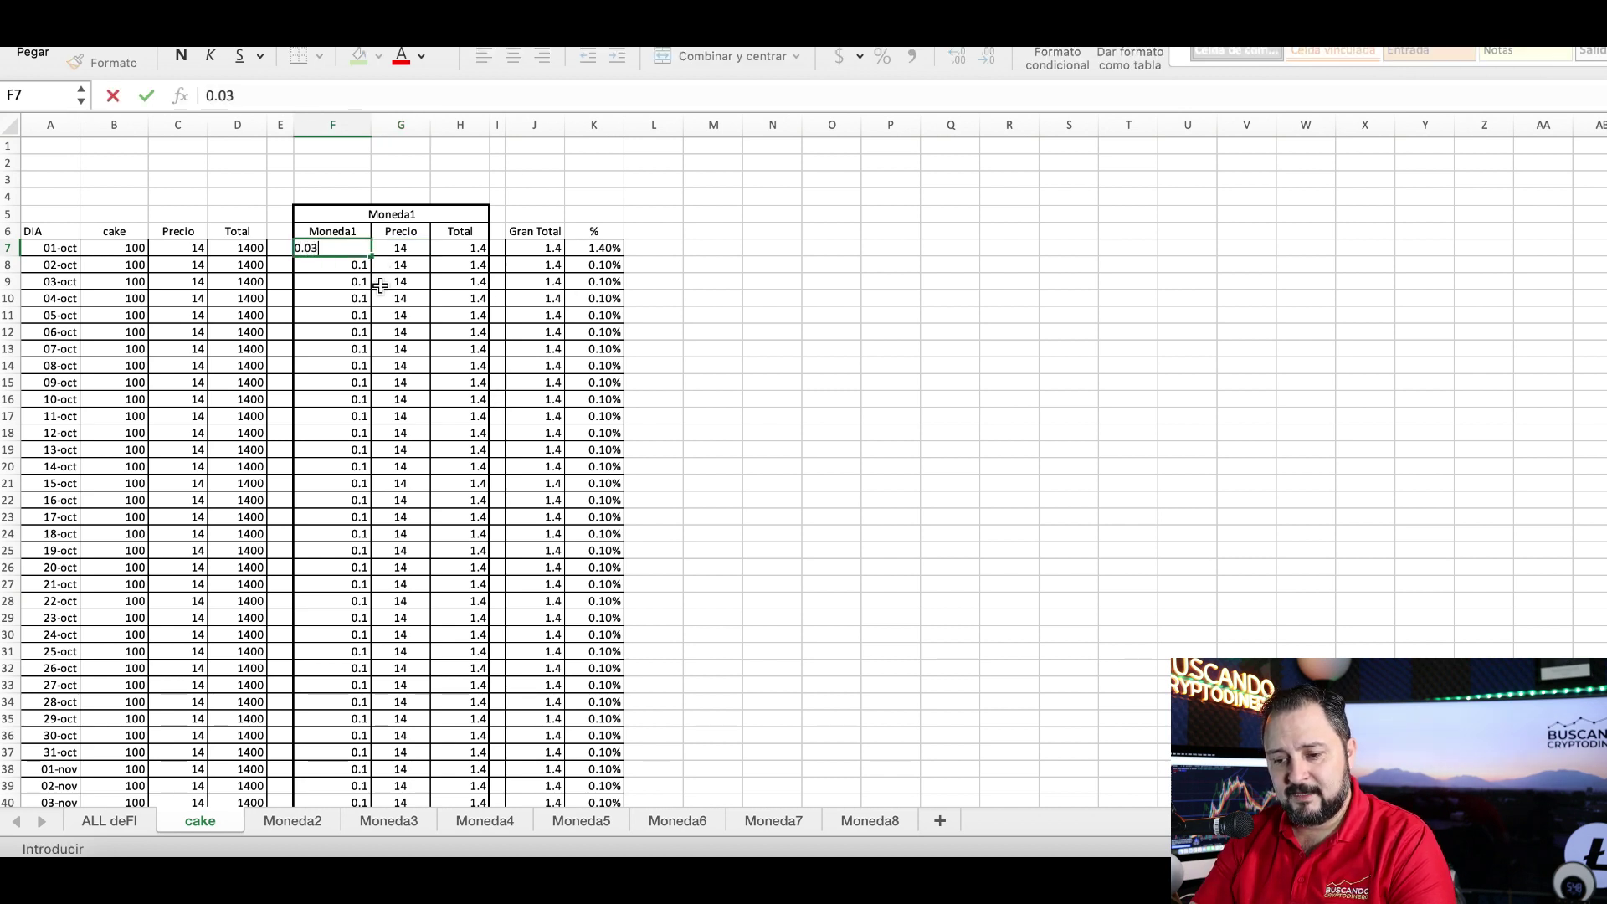
pyautogui.press('Return')
pyautogui.press('Up')
pyautogui.press('Right')
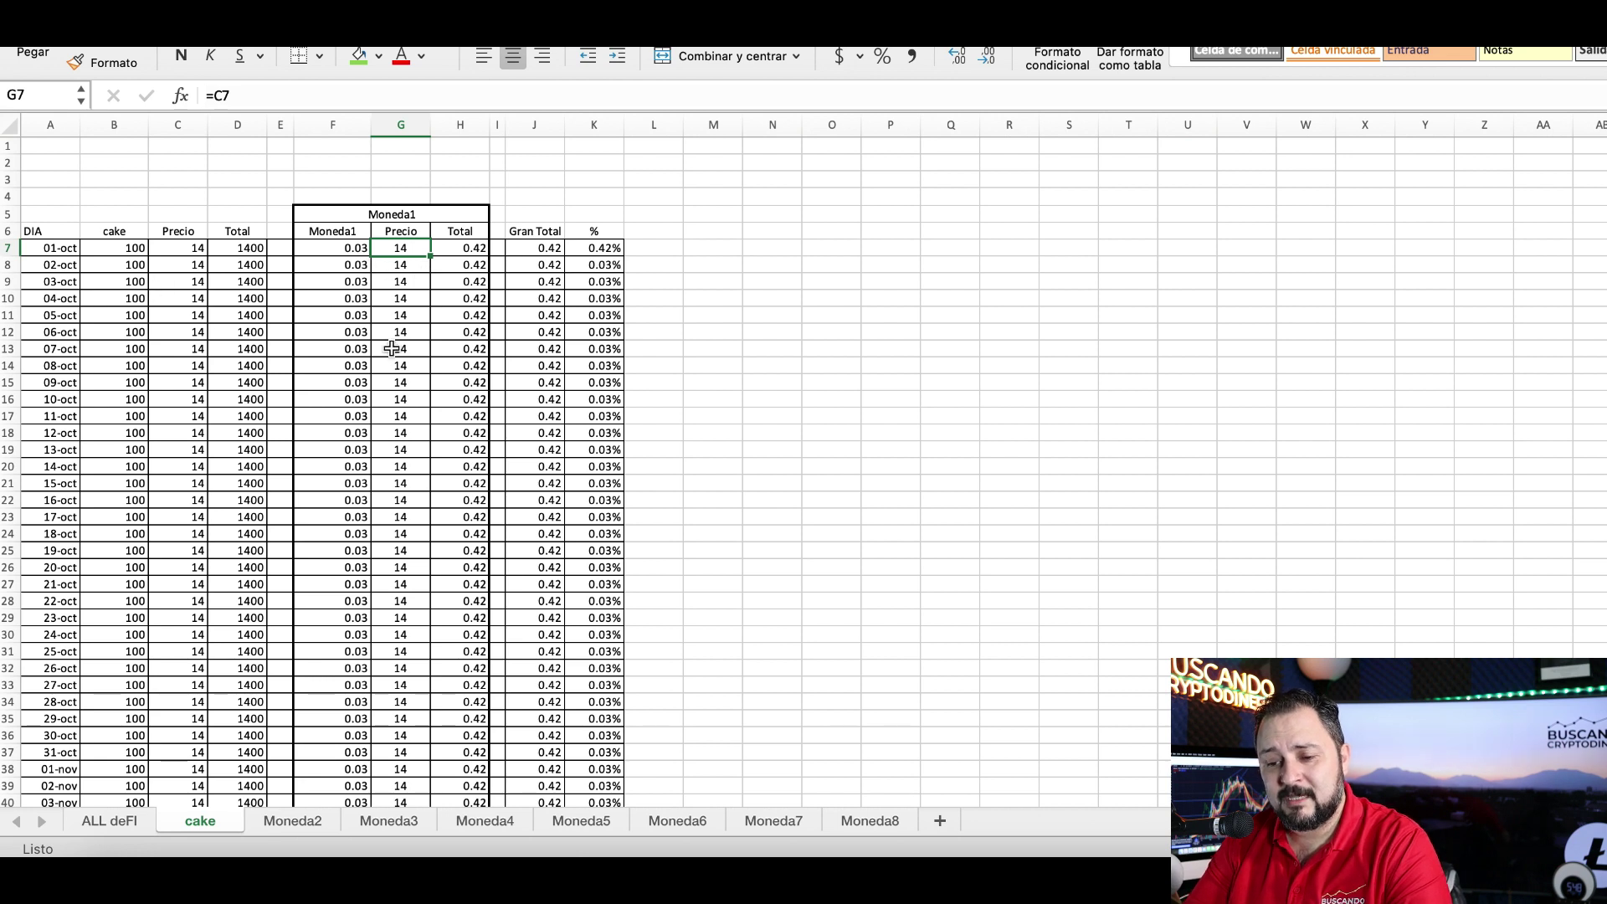
# Check the first-day values and D7 formula, then fill row A7:K7 green.
pyautogui.click(139, 249)
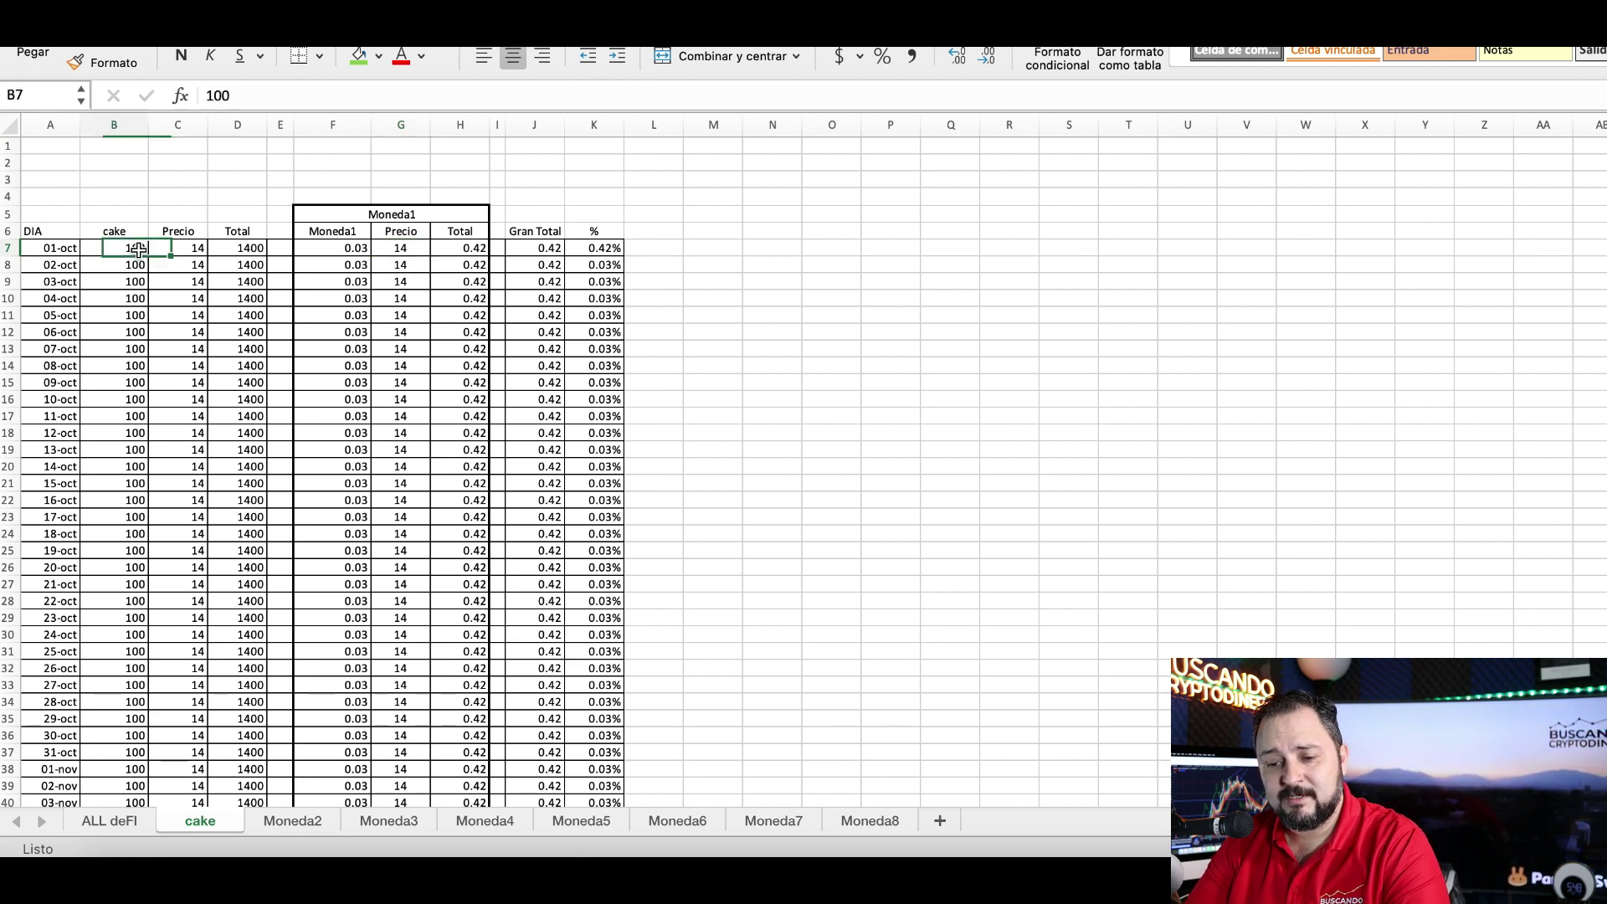
pyautogui.click(194, 249)
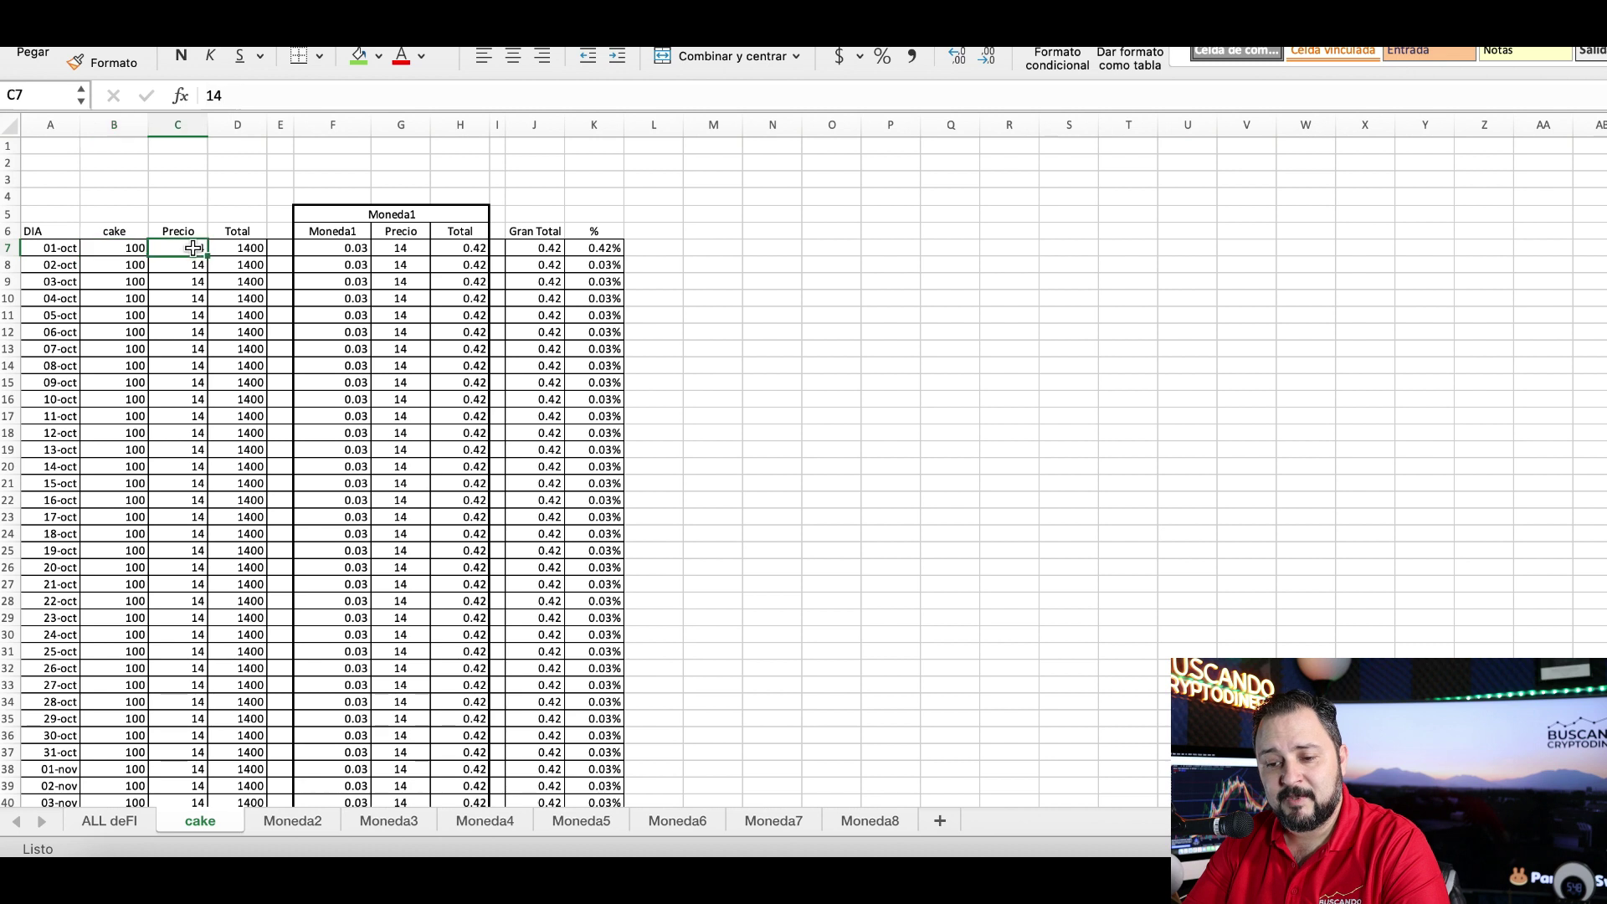
pyautogui.click(234, 253)
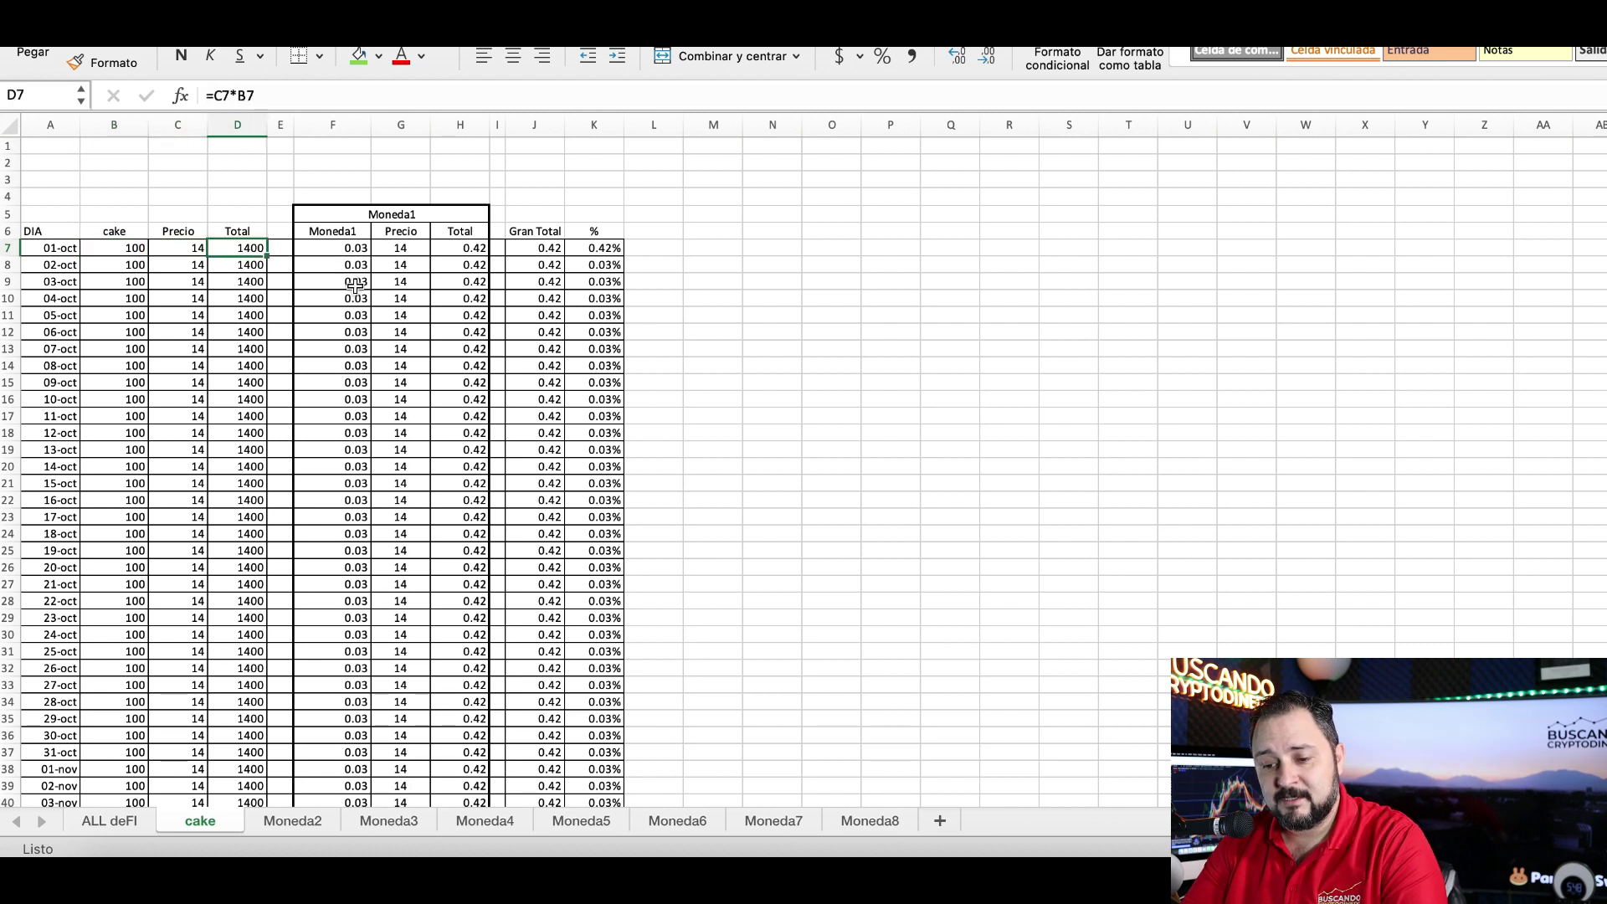
pyautogui.moveTo(57, 248); pyautogui.dragTo(574, 246)
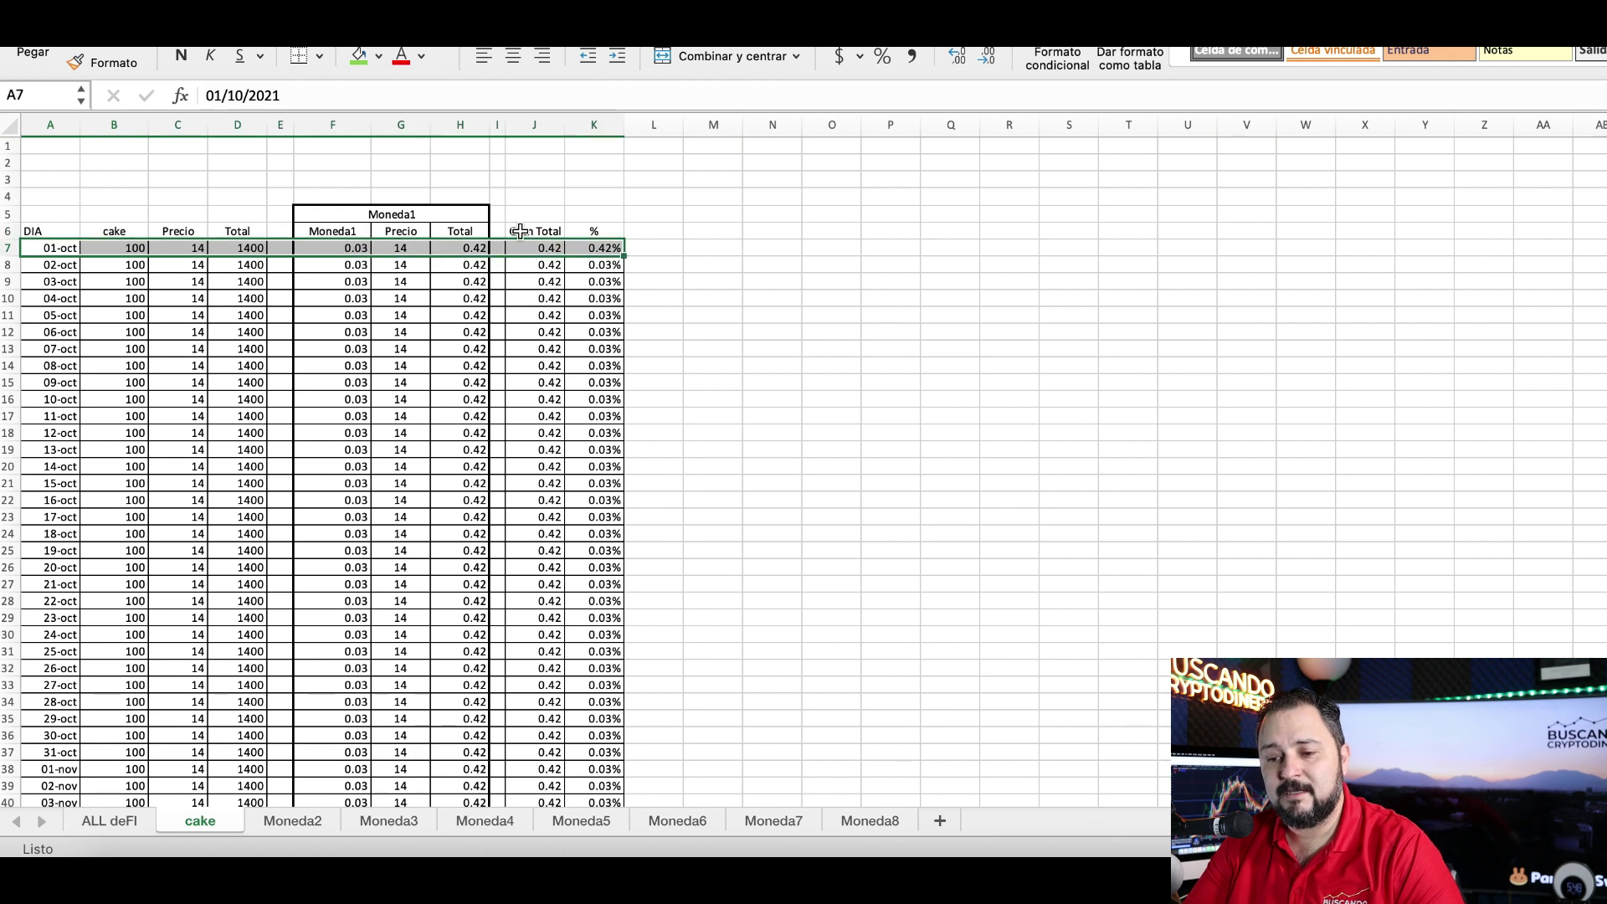
pyautogui.click(358, 55)
# Set the 02-oct price in C8 to 15.2 and the reward in F8 to 0.023.
pyautogui.click(192, 323)
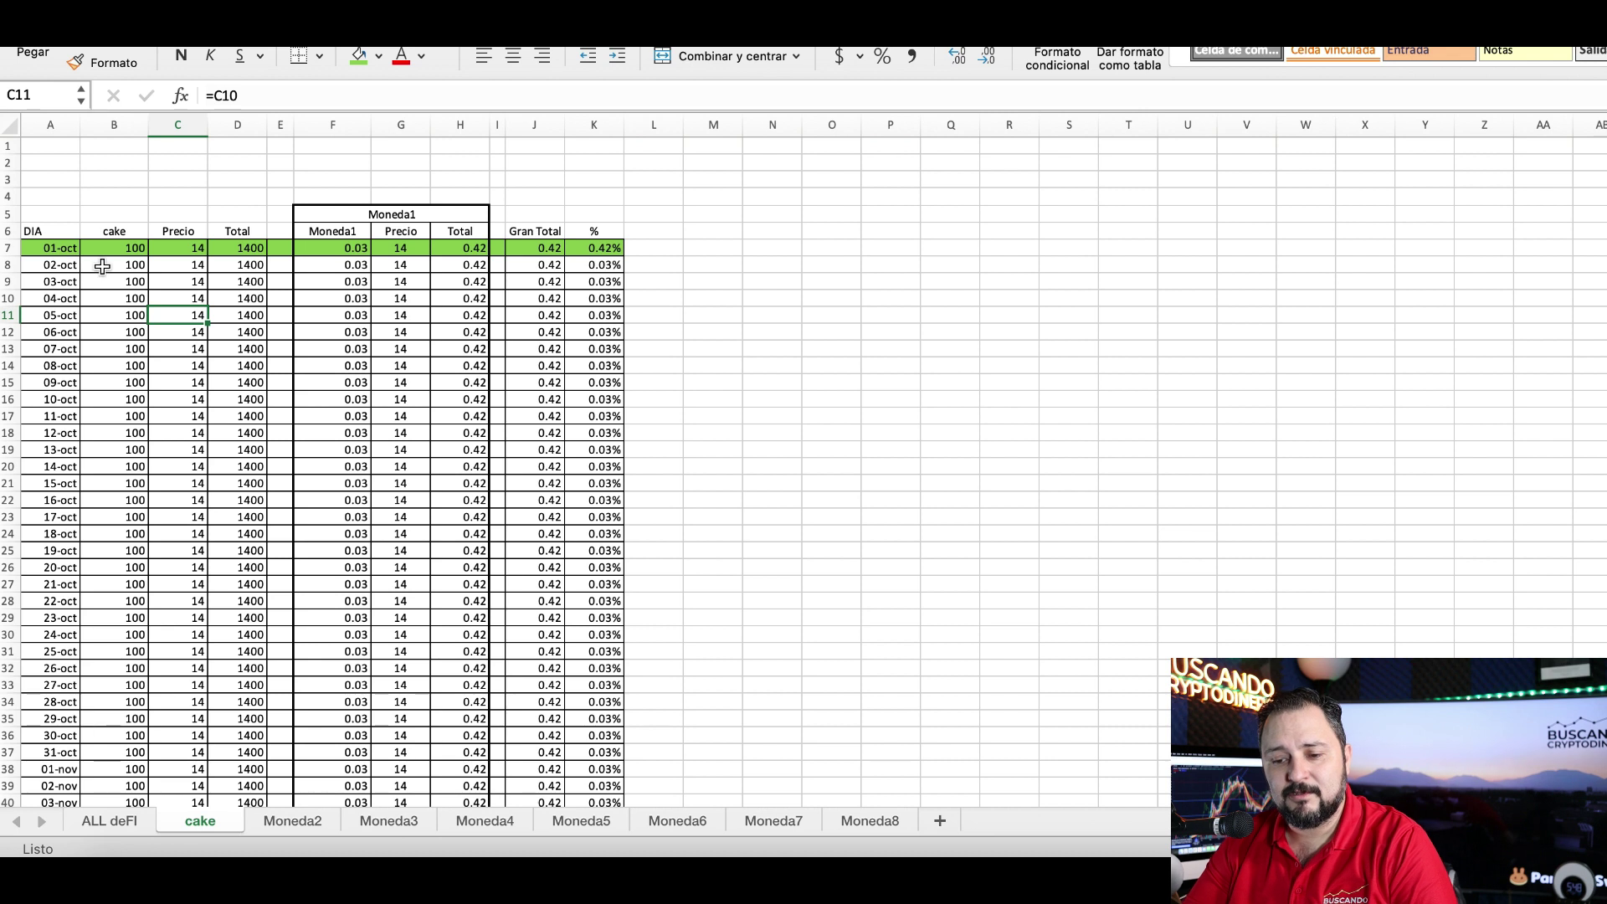
pyautogui.click(195, 263)
pyautogui.write('1')
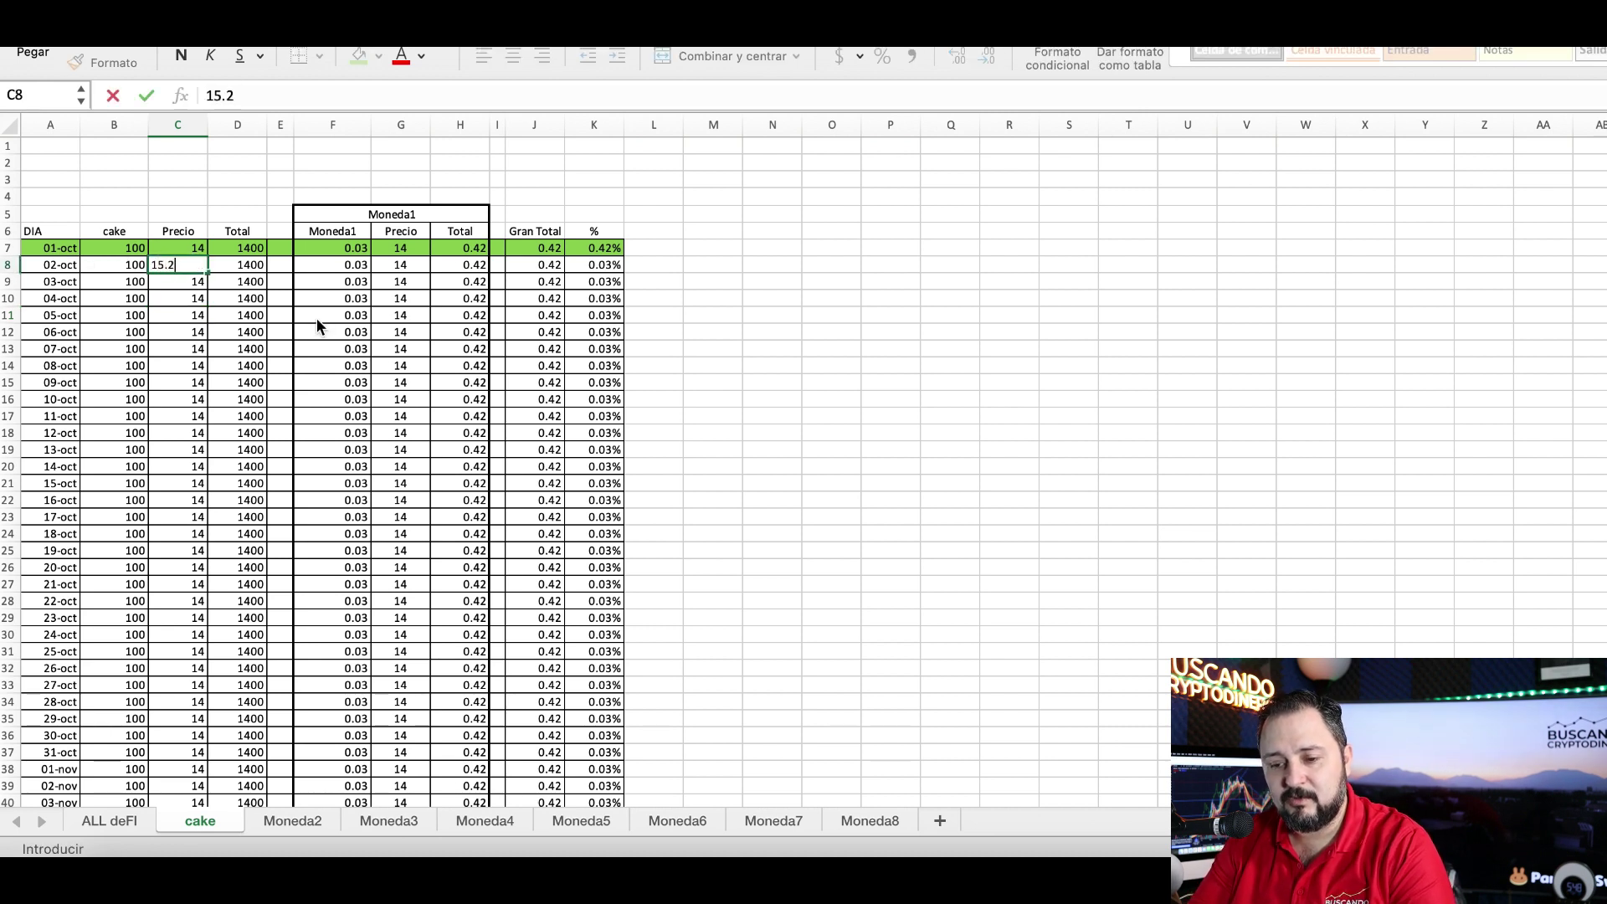
pyautogui.press('Return')
pyautogui.press('Right')
pyautogui.press('Right')
pyautogui.press('Right')
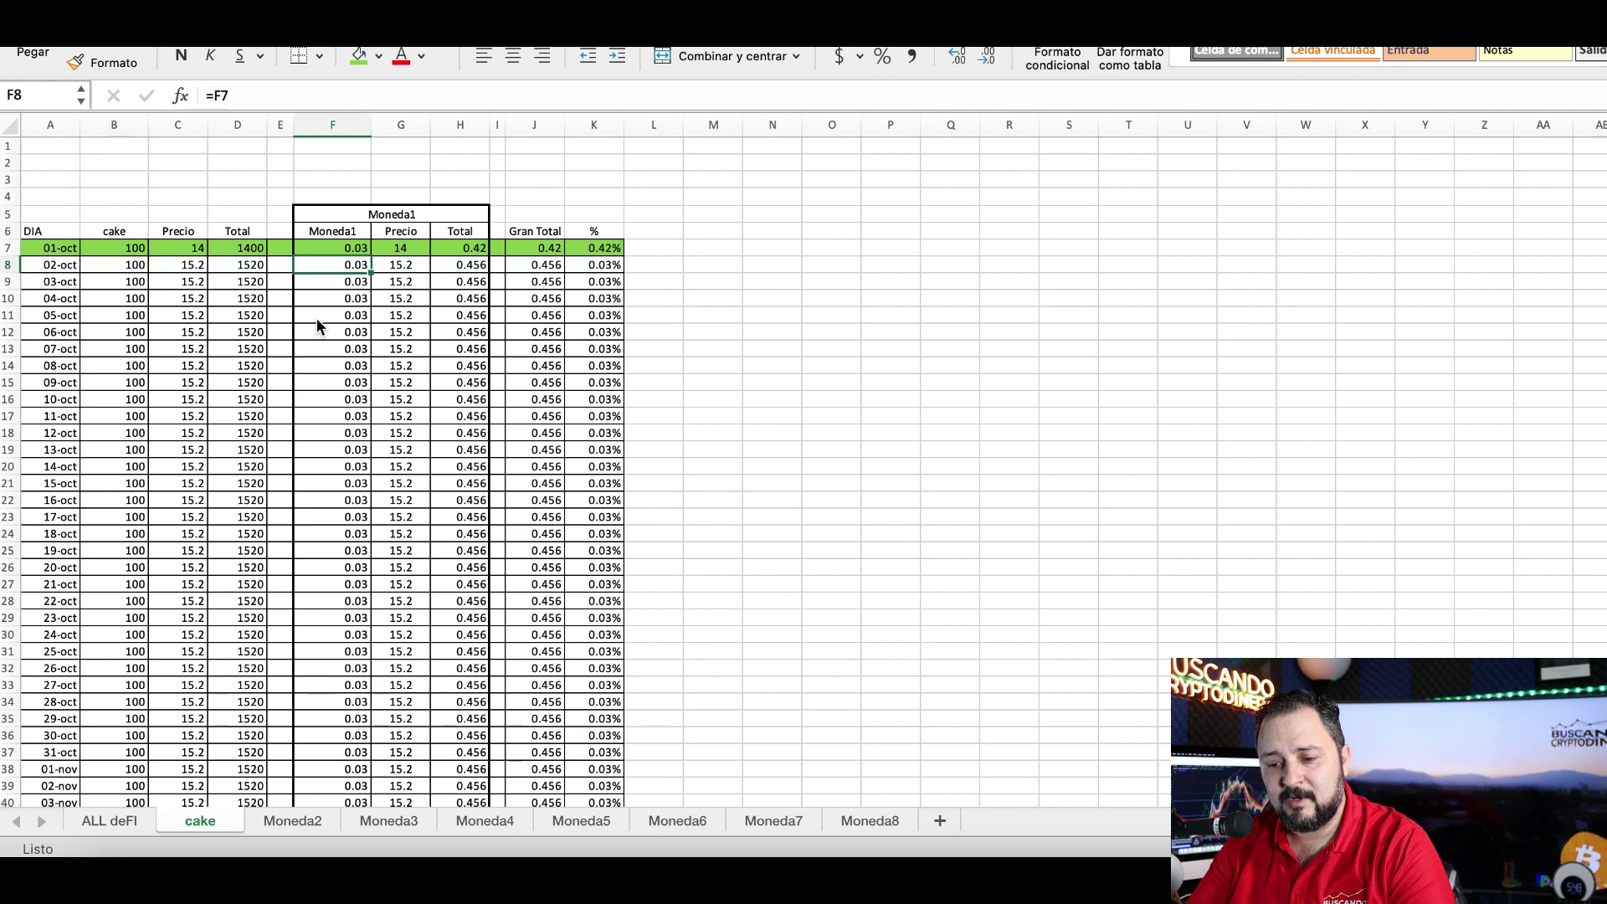
pyautogui.write('0.00')
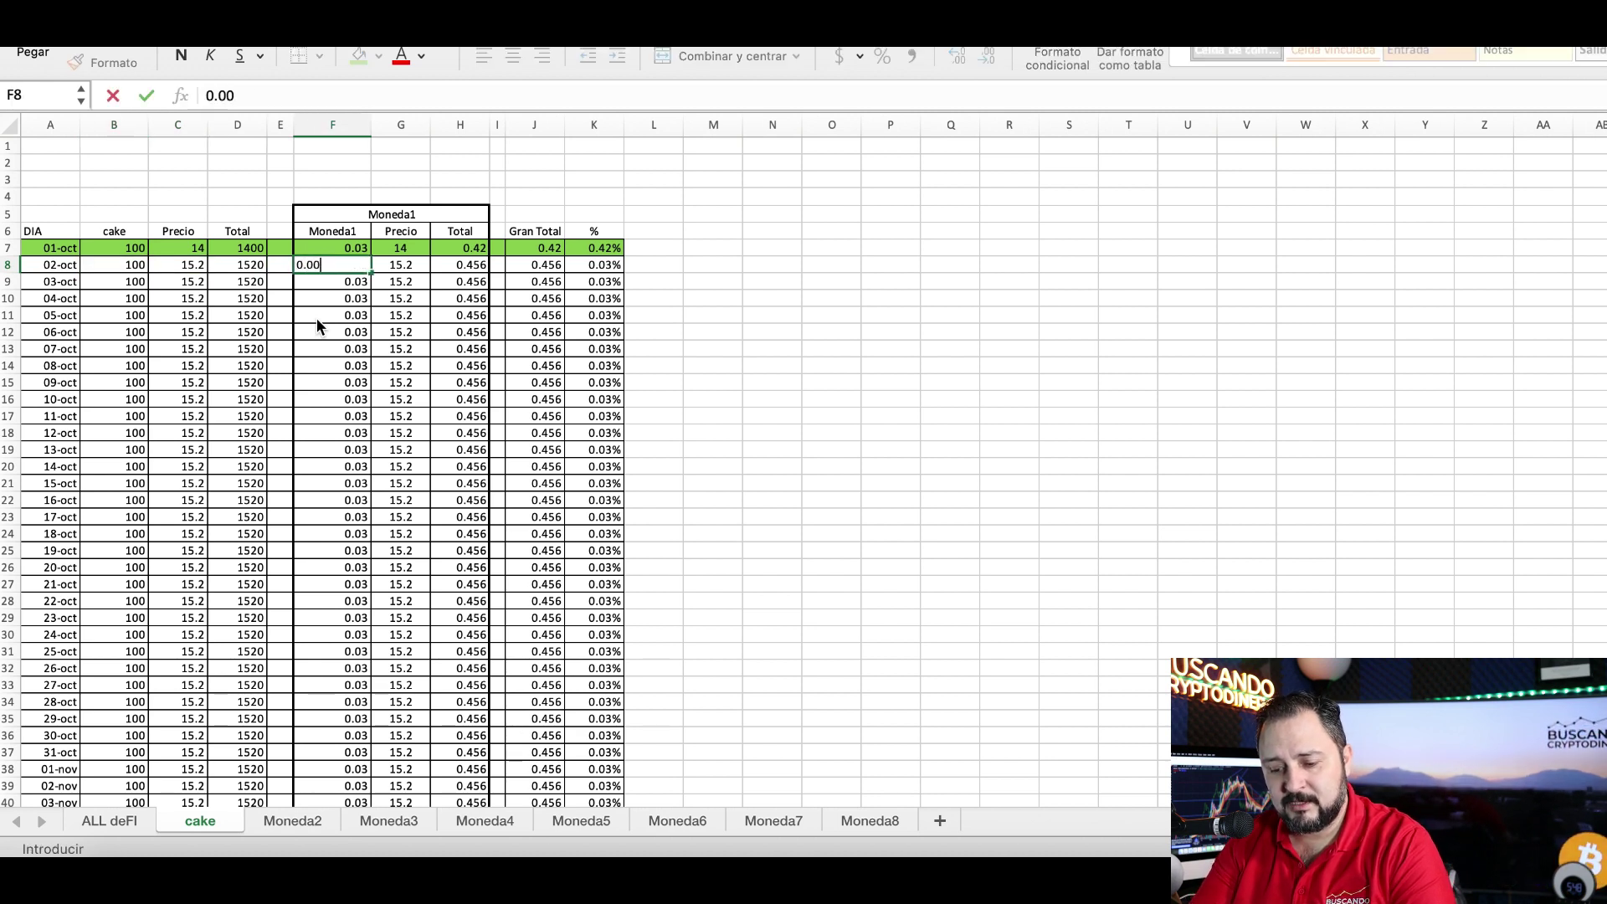
pyautogui.press('BackSpace')
pyautogui.write('23')
pyautogui.press('Return')
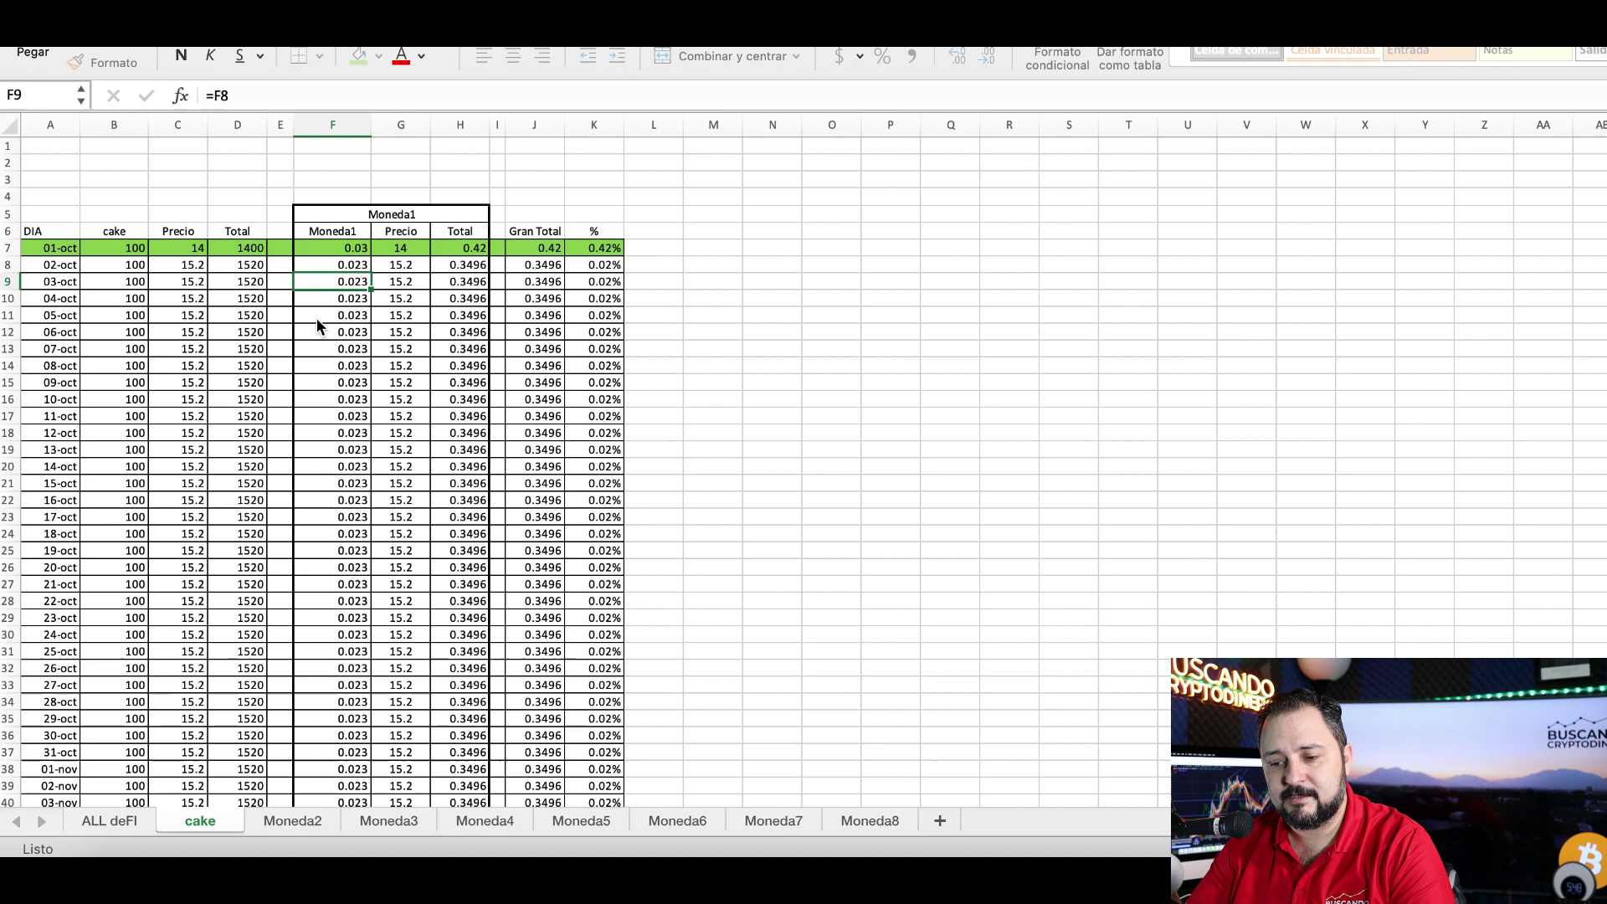
# Check the 02-oct price and Total formulas and fill row A8:K8 green.
pyautogui.click(407, 265)
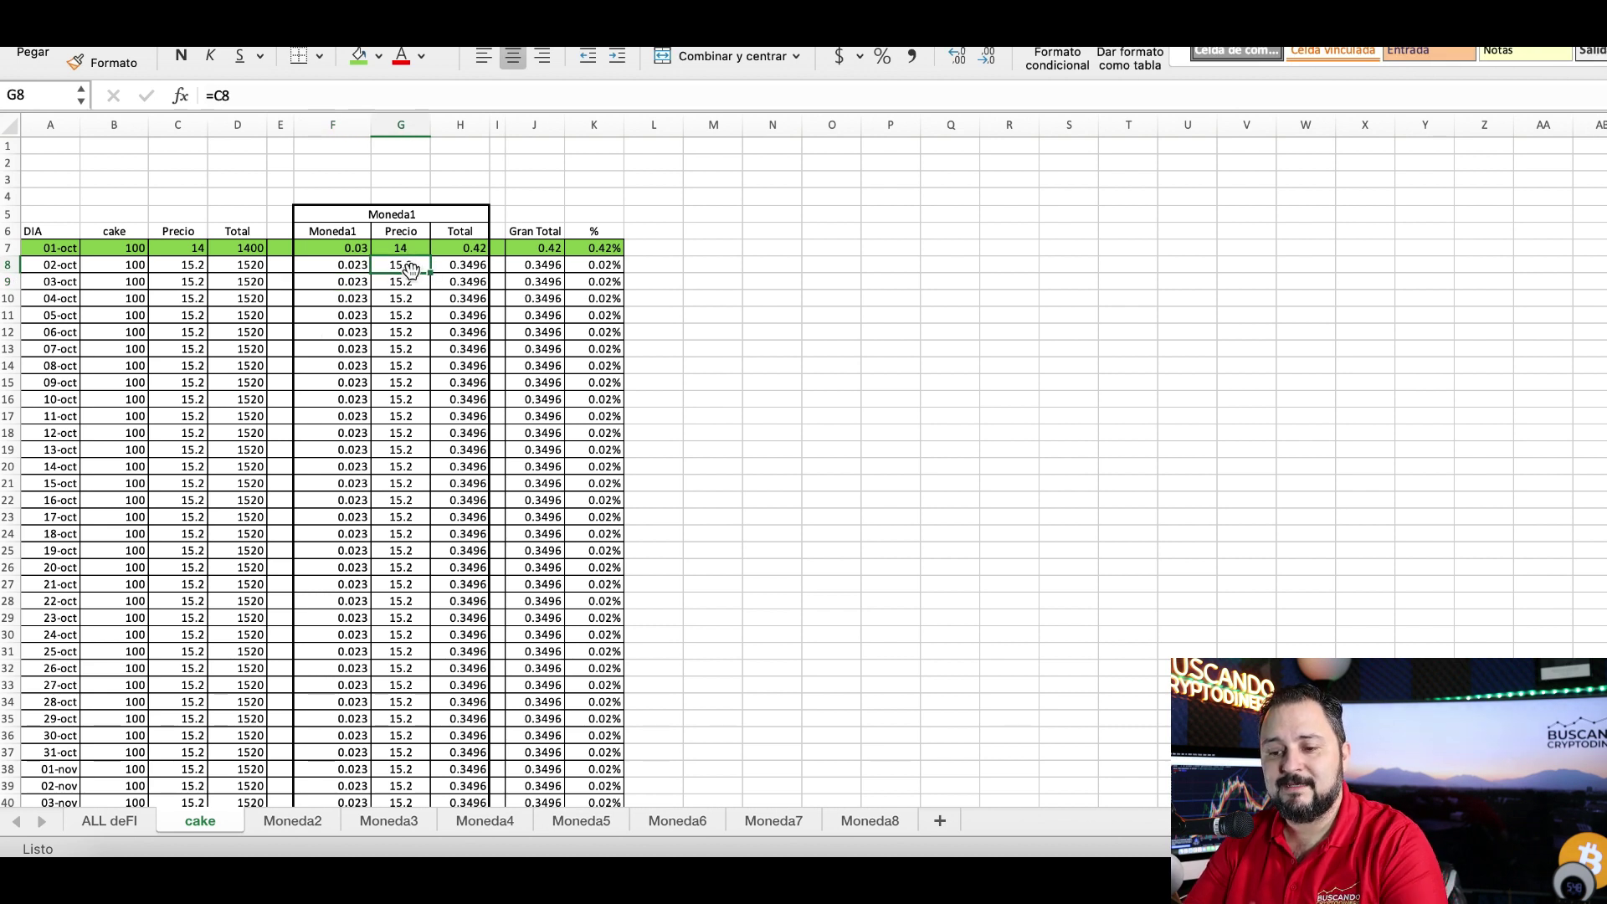
pyautogui.click(481, 249)
pyautogui.click(477, 261)
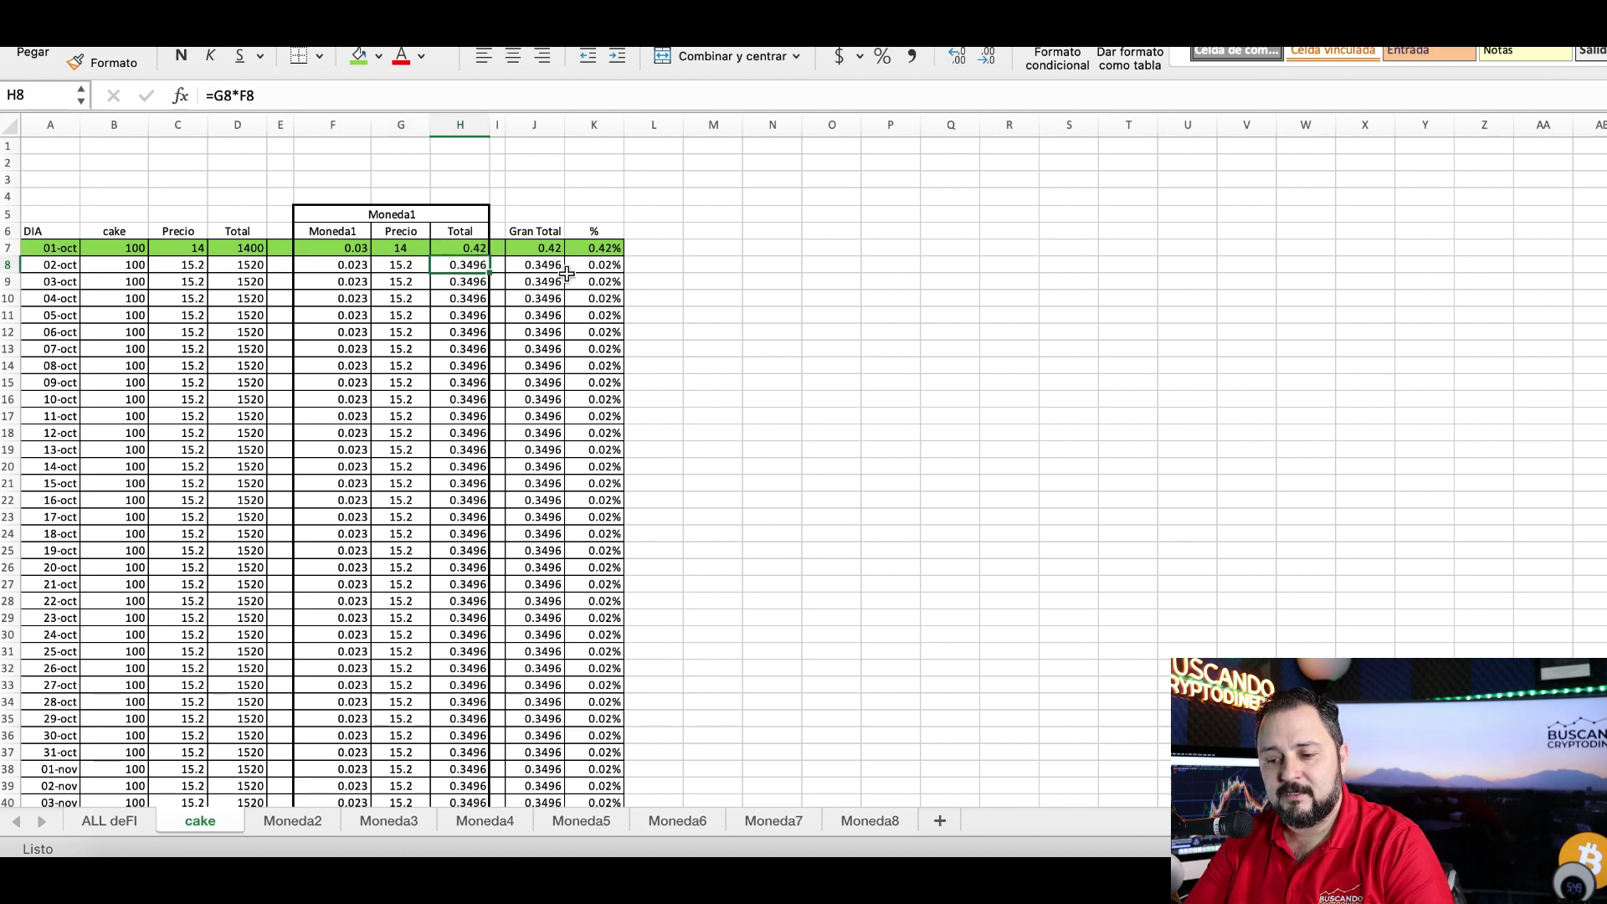
pyautogui.moveTo(591, 266); pyautogui.dragTo(75, 266)
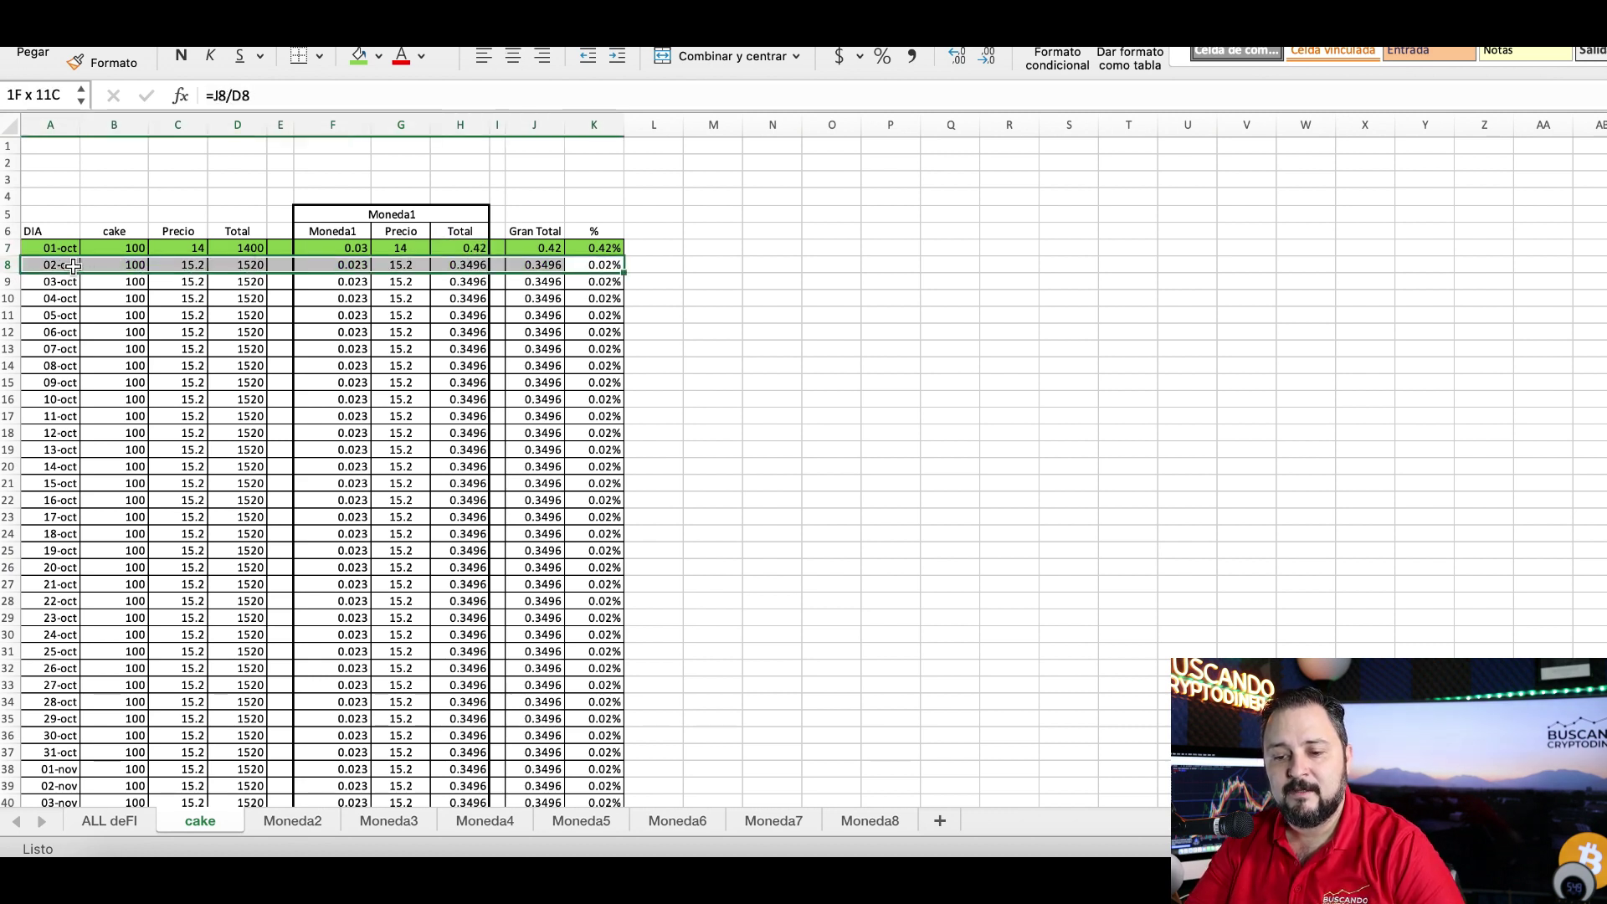
pyautogui.click(360, 58)
# Rename the Moneda2 sheet to mdx and set the B6 header to mdx.
pyautogui.click(311, 450)
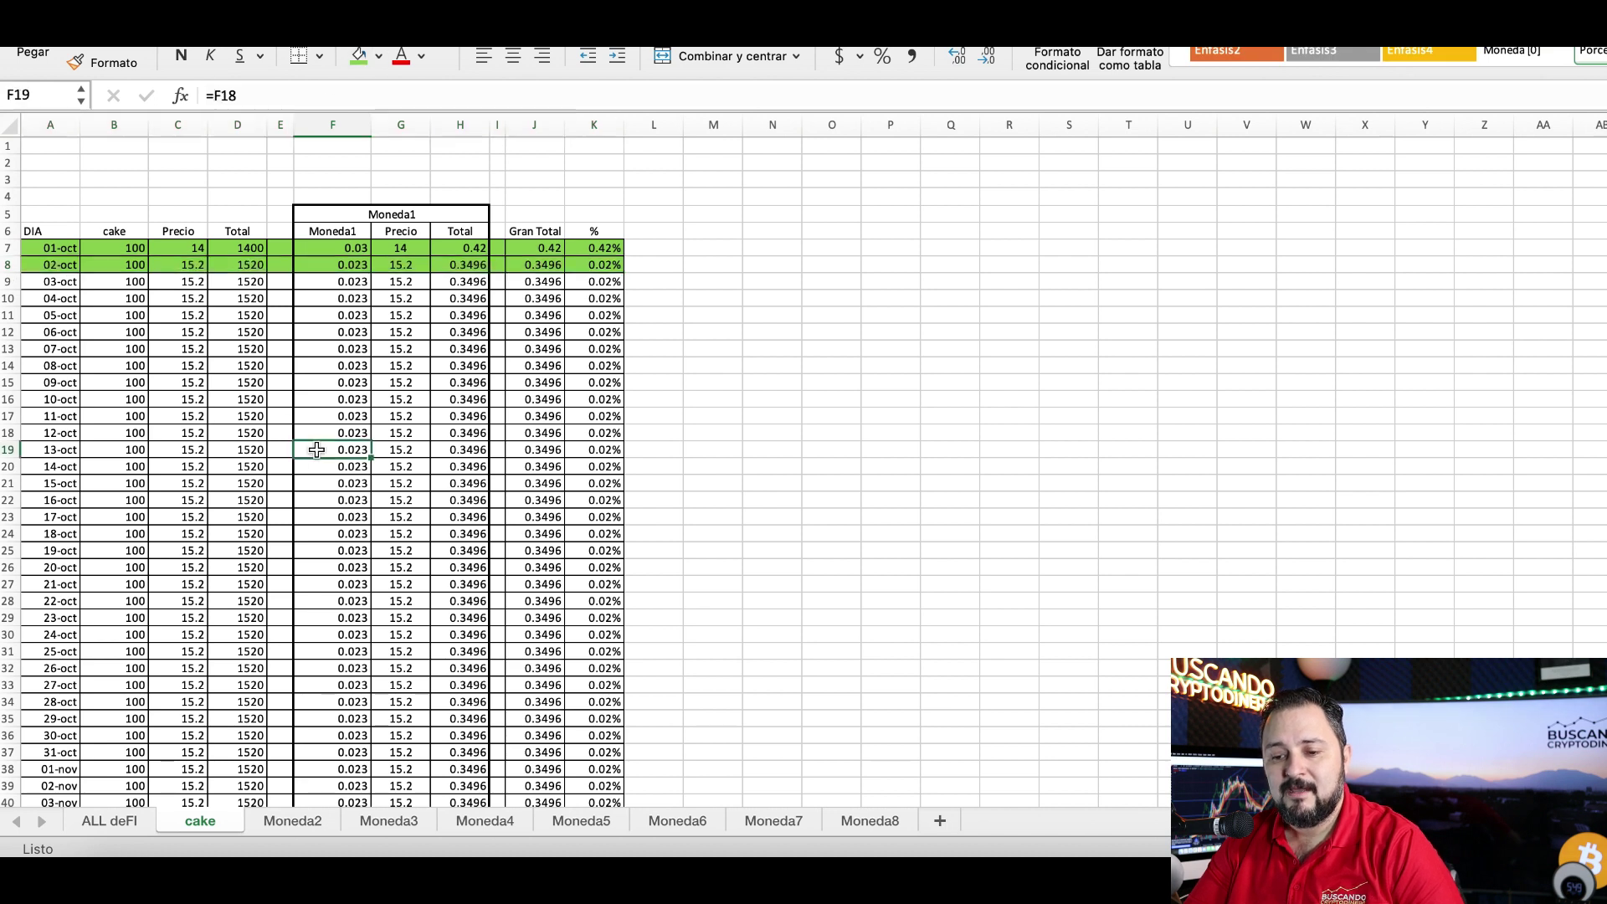
pyautogui.doubleClick(288, 820)
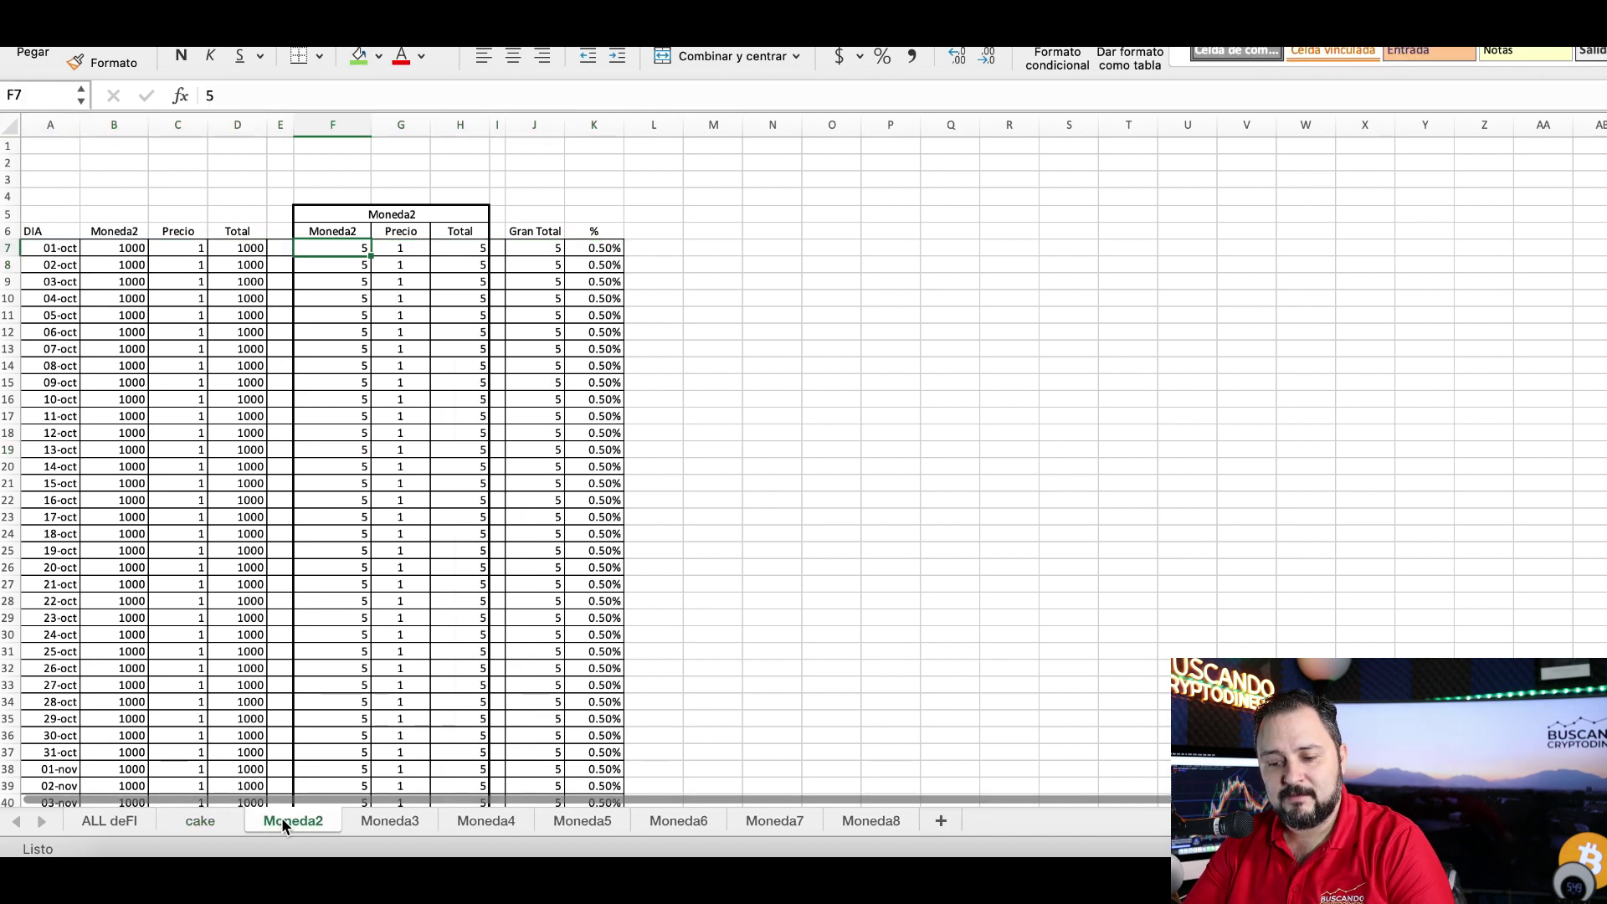
pyautogui.write('mox')
pyautogui.press('Return')
pyautogui.click(130, 228)
pyautogui.write('mdx')
pyautogui.press('Return')
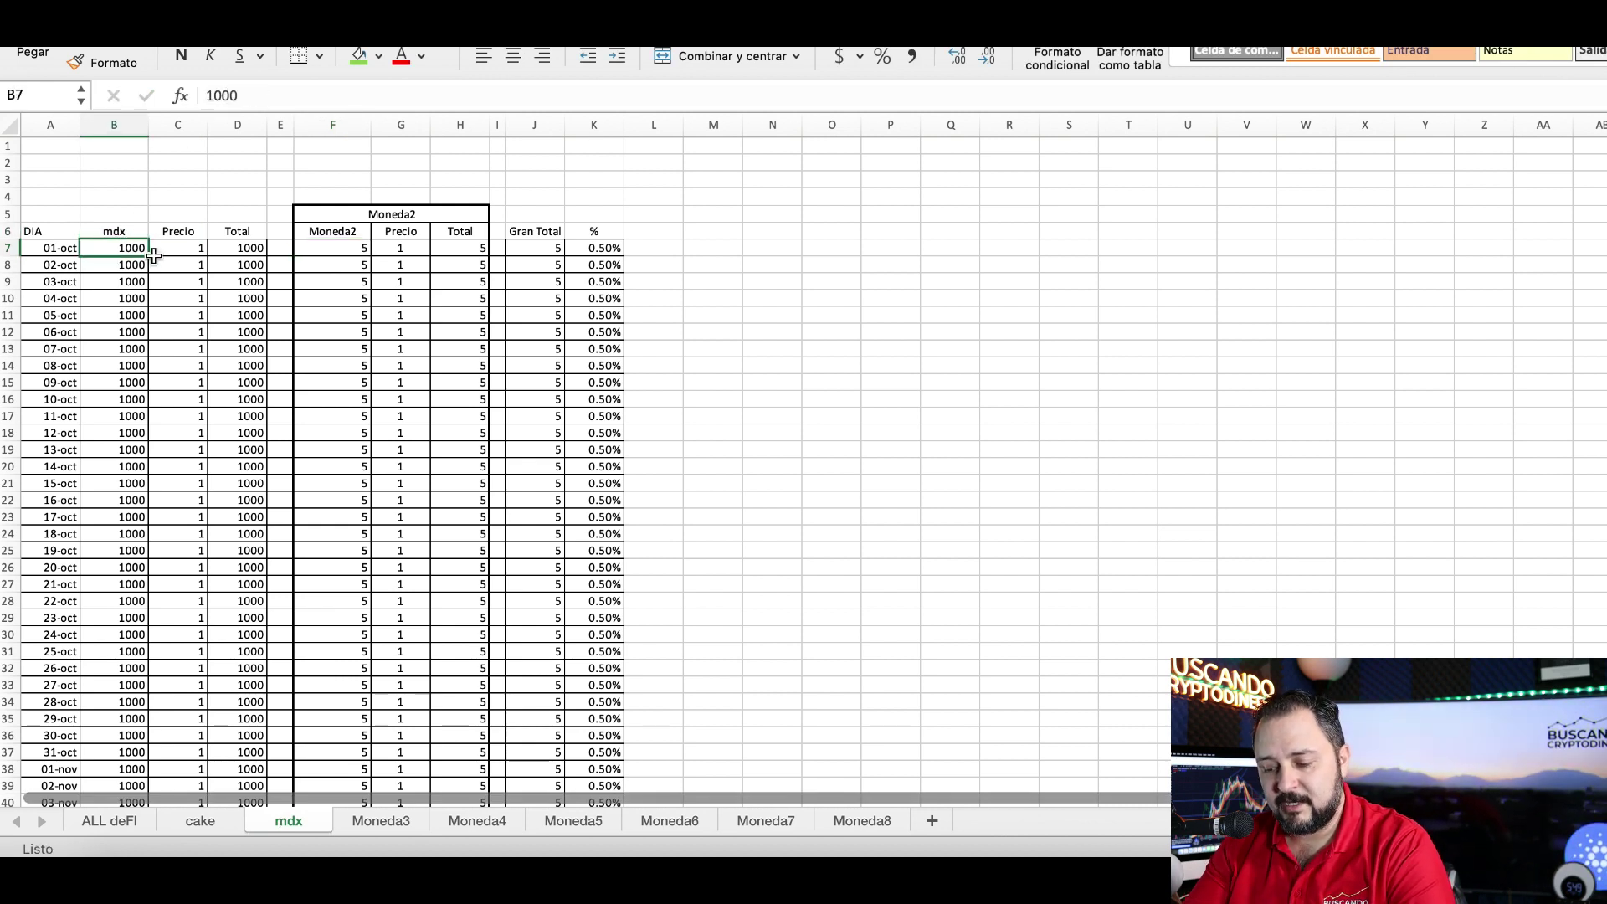
# Enter 500 as the starting mdx holdings and 1.05 as the 01-oct price.
pyautogui.write('50')
pyautogui.press('Return')
pyautogui.click(190, 248)
pyautogui.write('1.05')
pyautogui.press('Return')
pyautogui.press('Up')
pyautogui.press('Right')
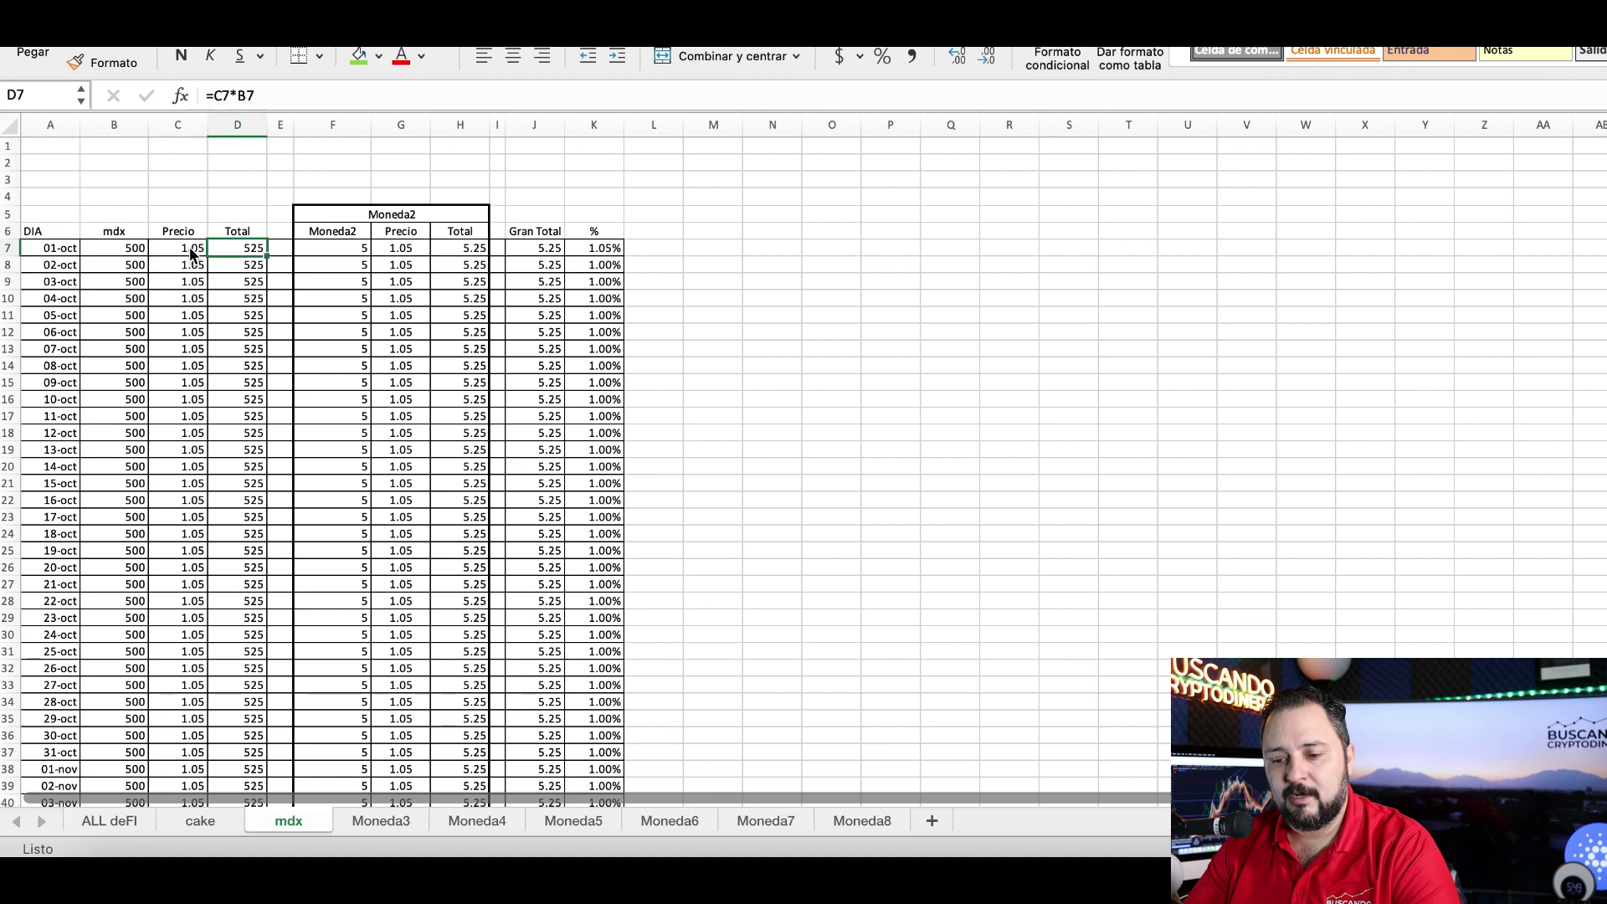
# Set the 01-oct reward to 1, check the total formulas, and fill row A7:K7 green.
pyautogui.click(348, 251)
pyautogui.write('1')
pyautogui.press('Return')
pyautogui.press('Up')
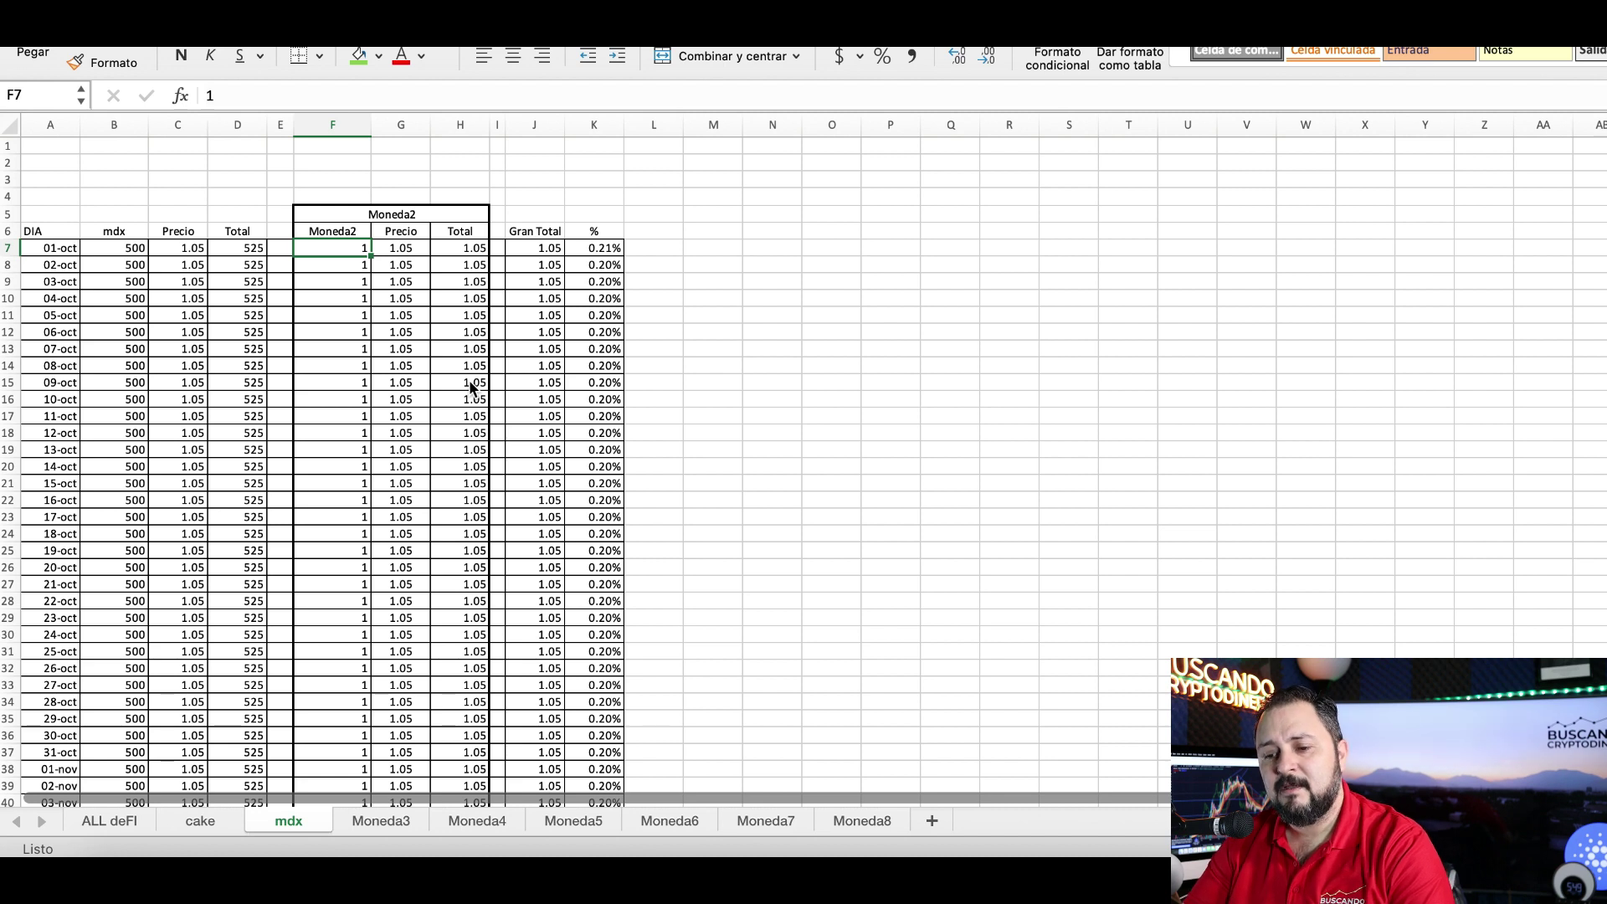
pyautogui.click(471, 251)
pyautogui.click(529, 249)
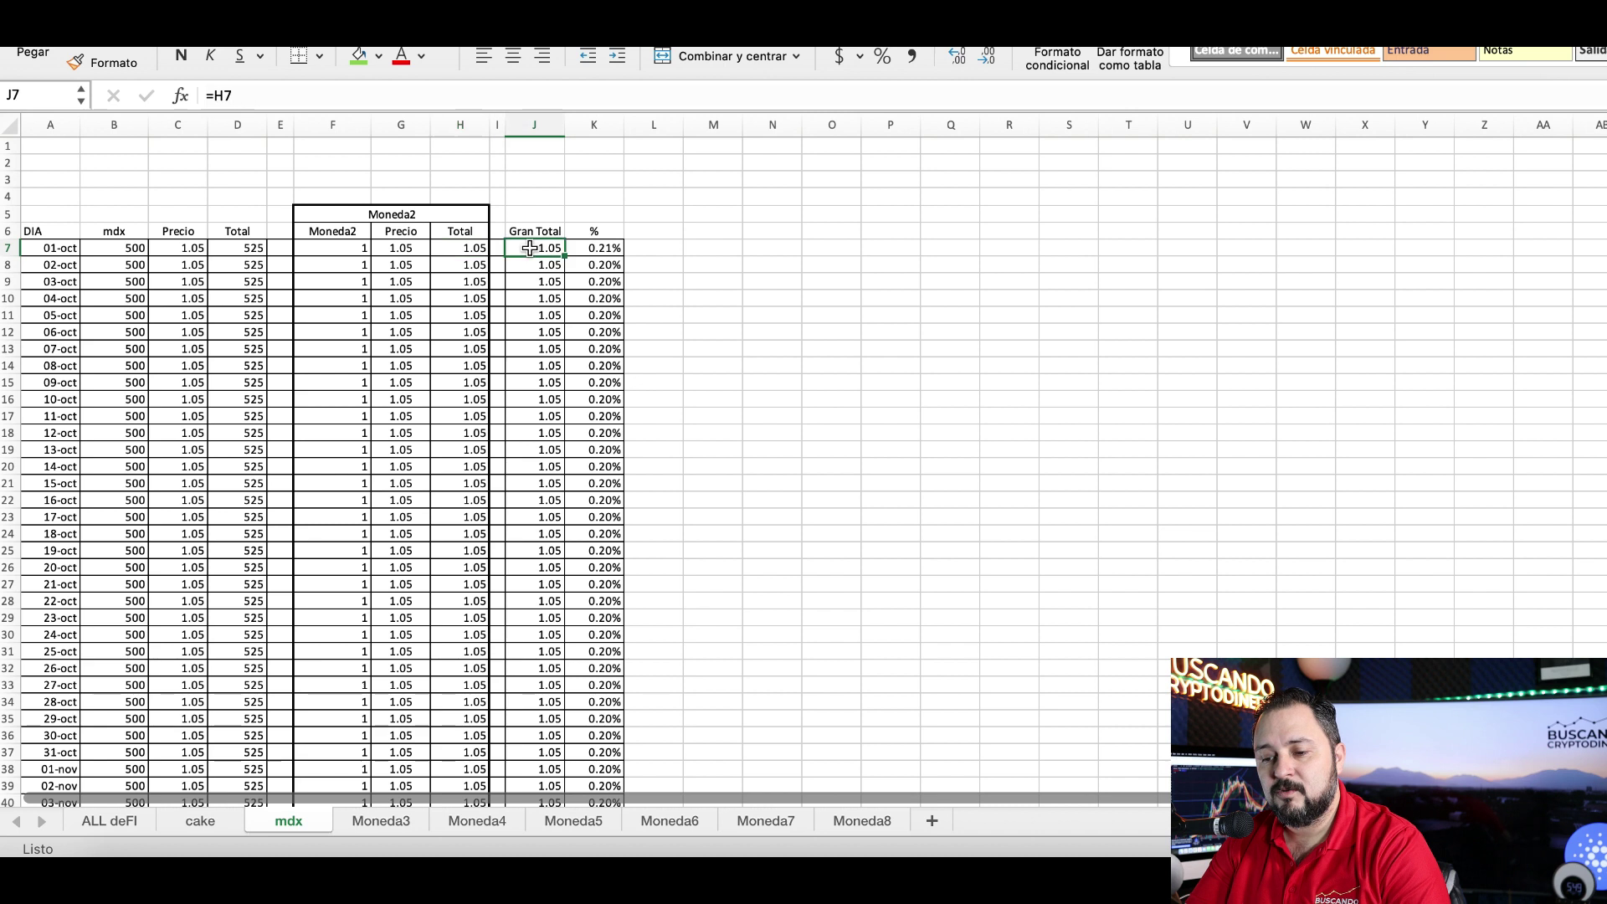
pyautogui.click(581, 249)
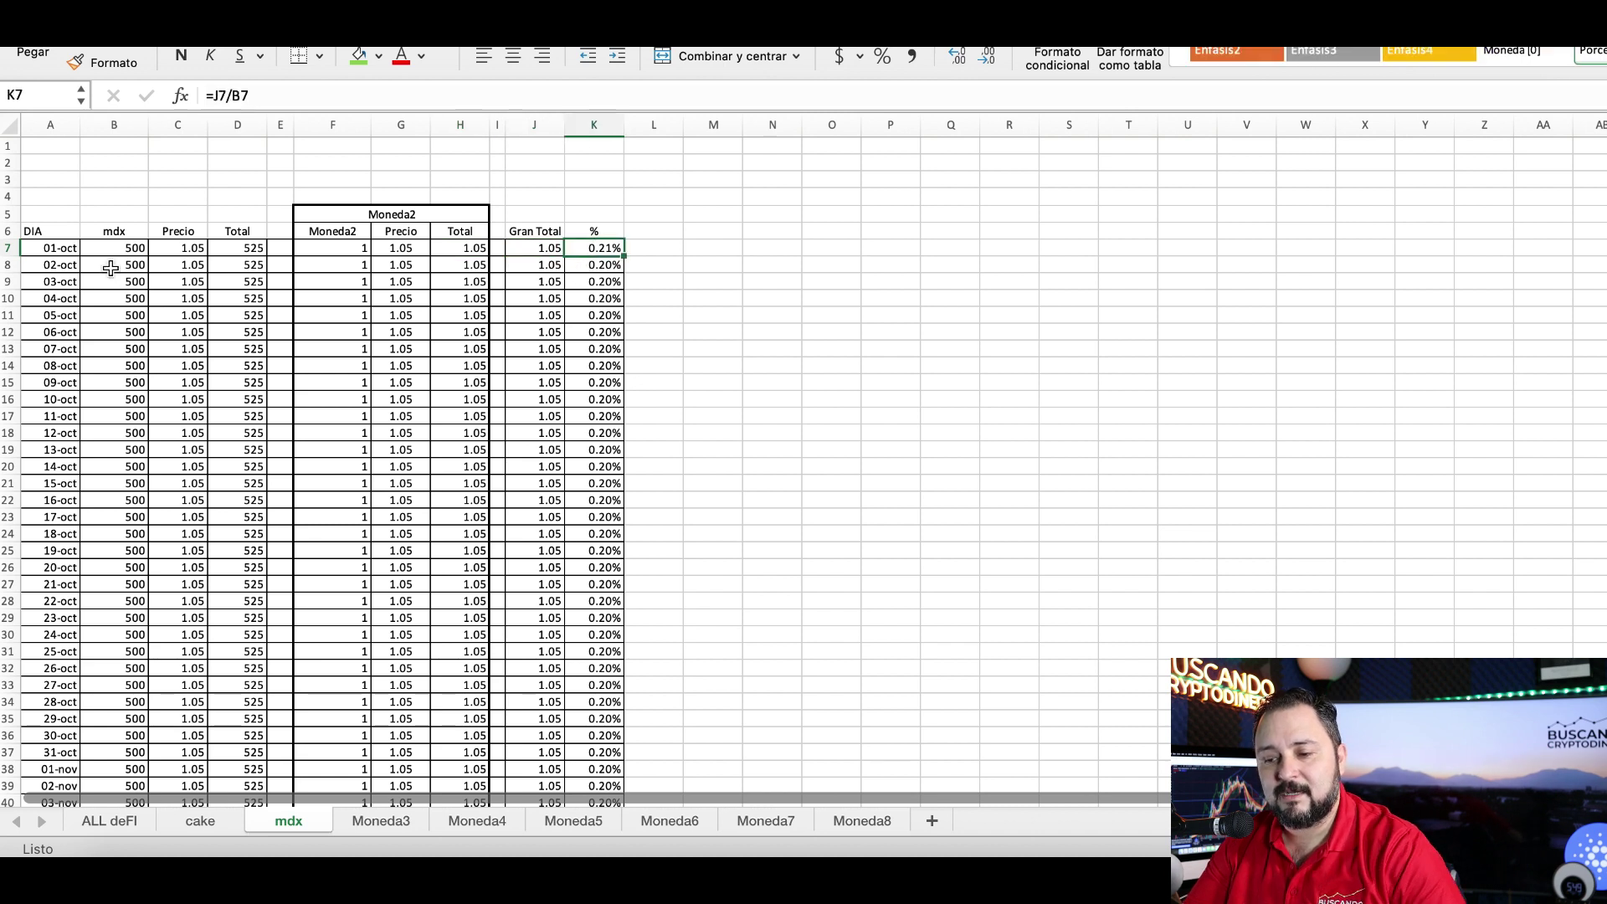
pyautogui.moveTo(61, 248); pyautogui.dragTo(586, 245)
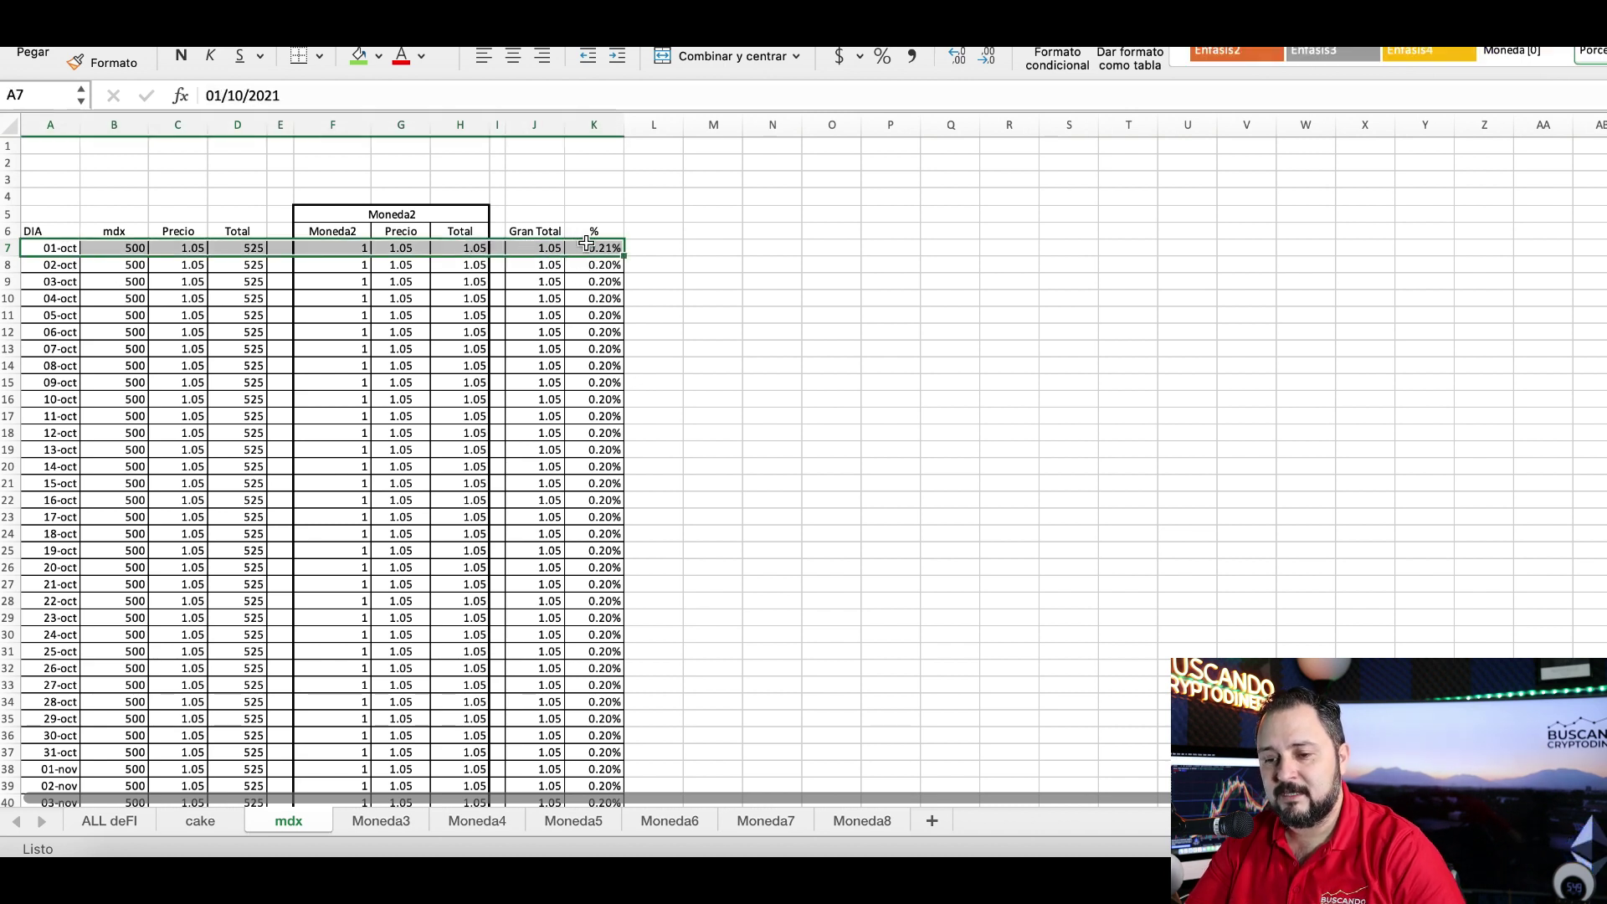
pyautogui.click(362, 54)
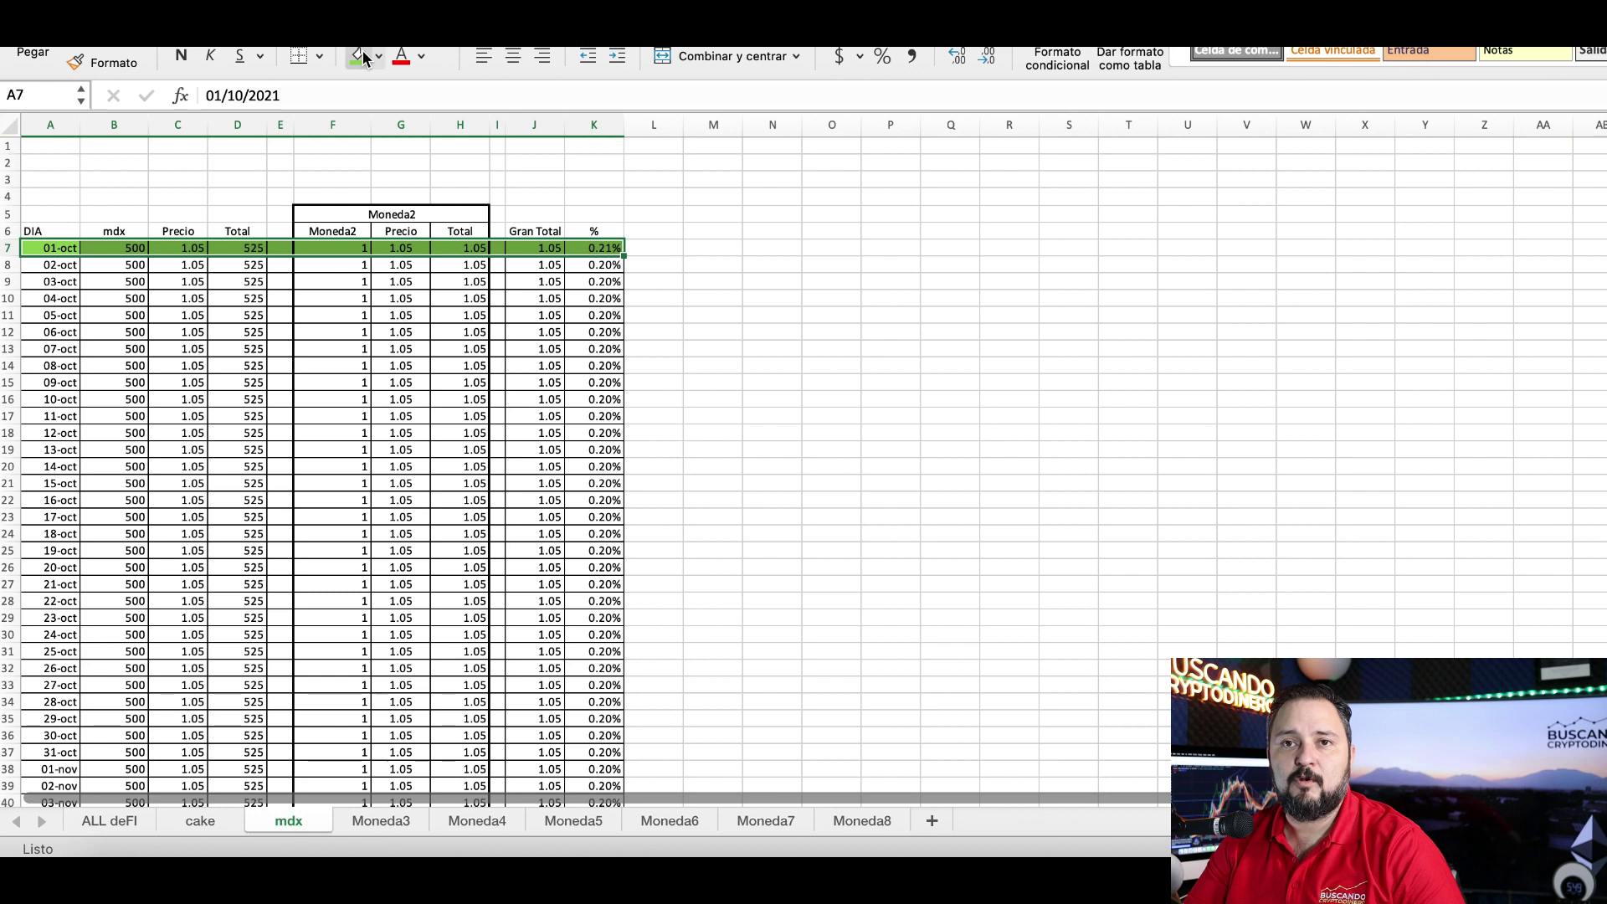
# Set the 02-oct mdx price in C8 to 1.07.
pyautogui.click(129, 268)
pyautogui.press('Right')
pyautogui.write('1.0')
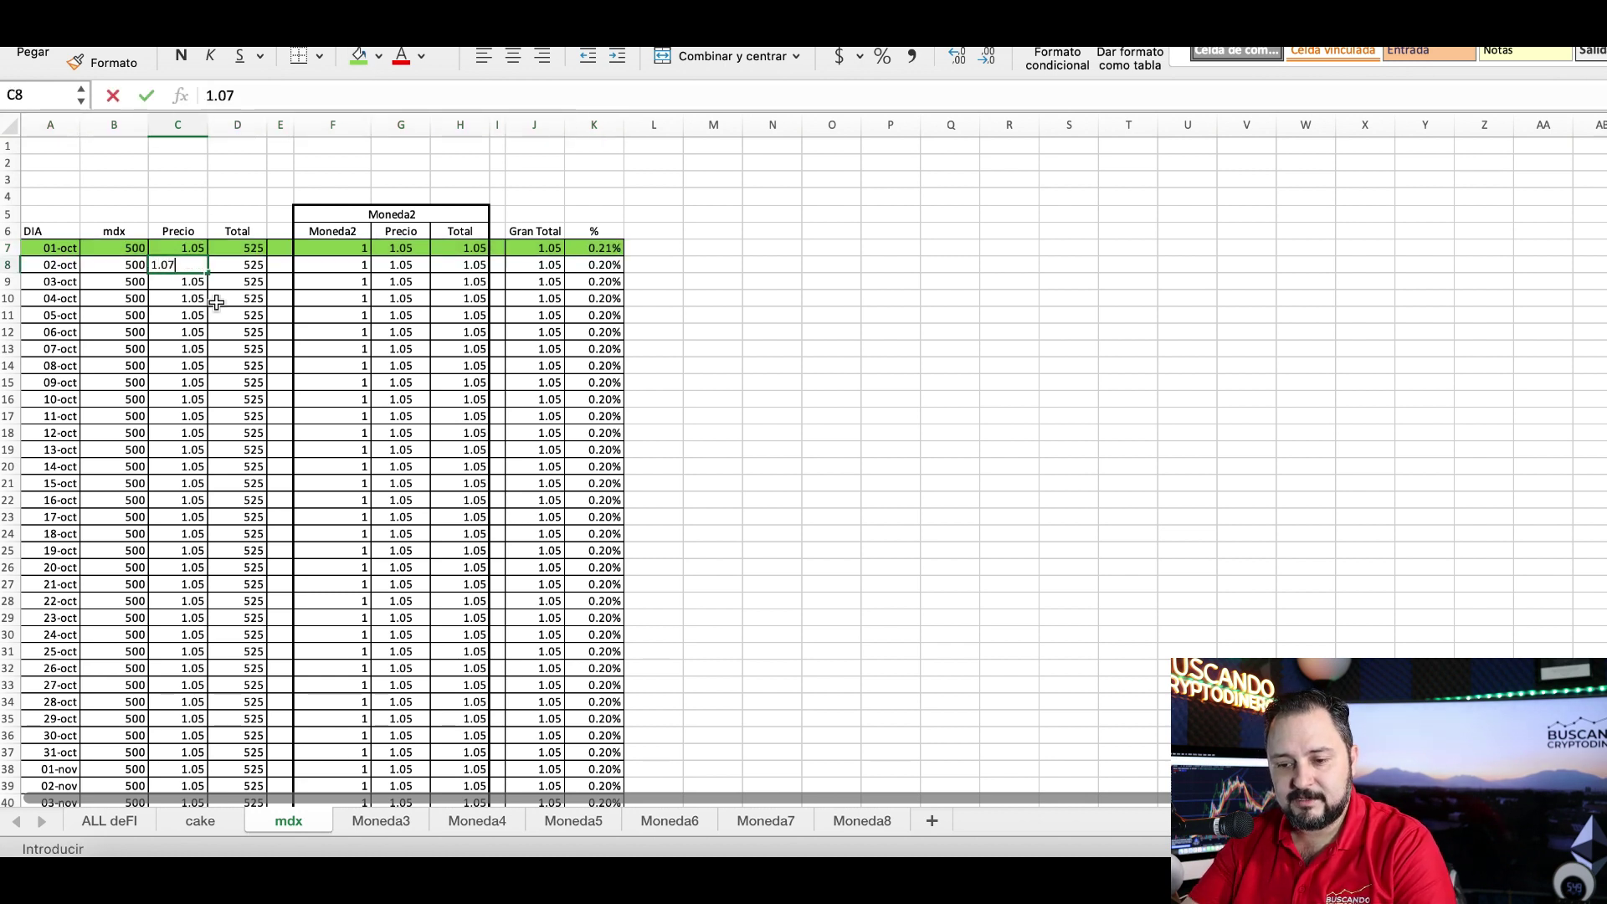
pyautogui.press('Return')
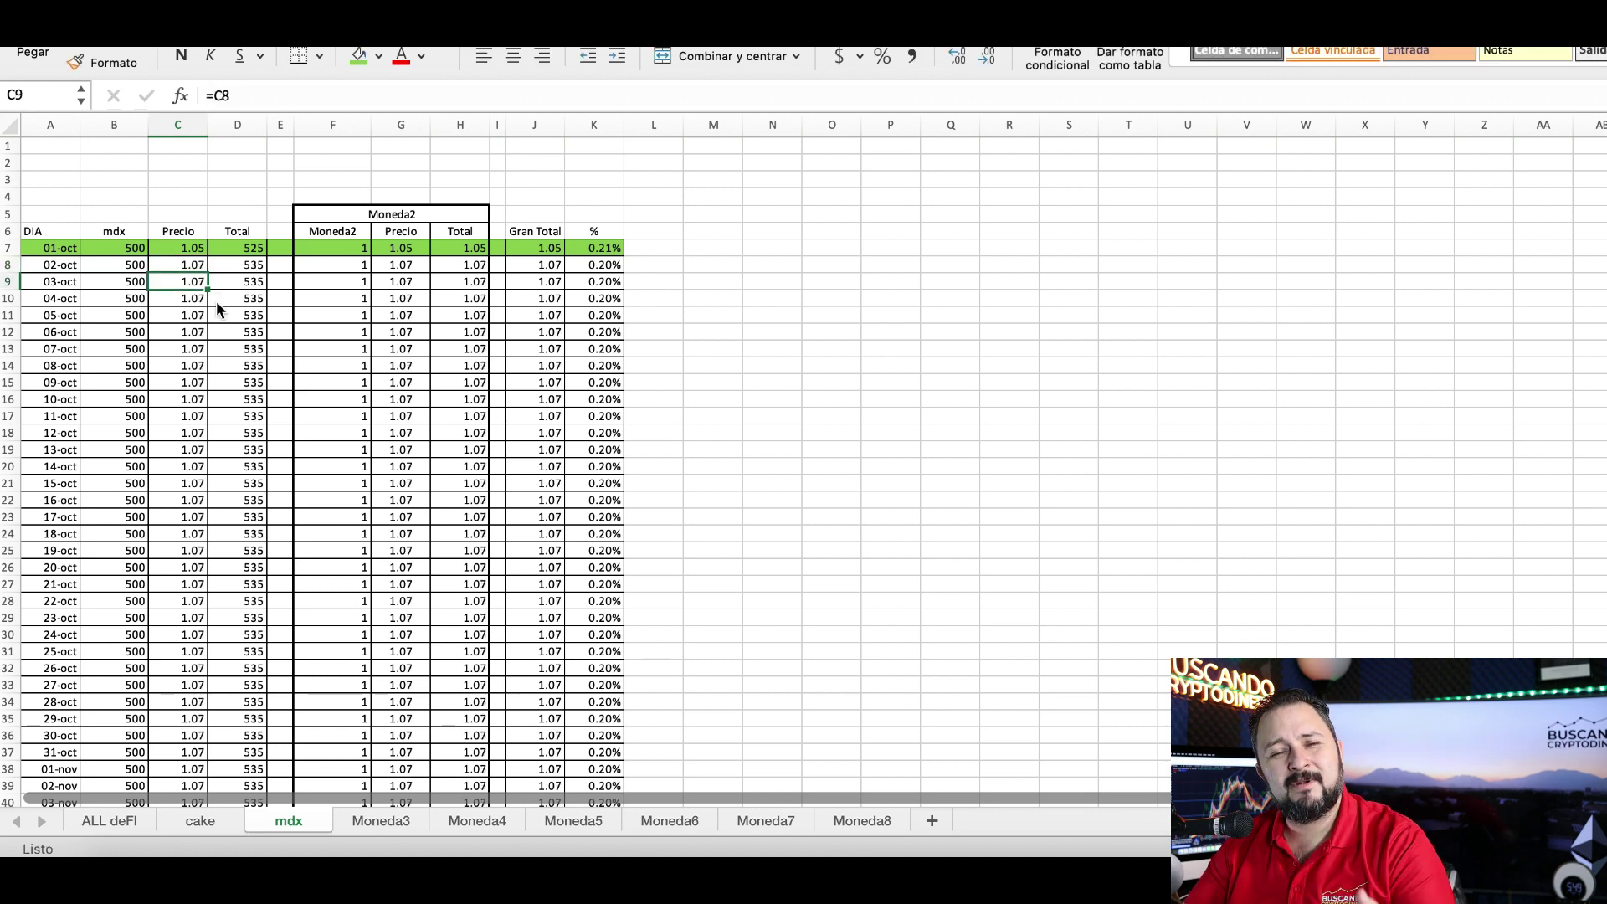
pyautogui.press('Up')
pyautogui.press('Right')
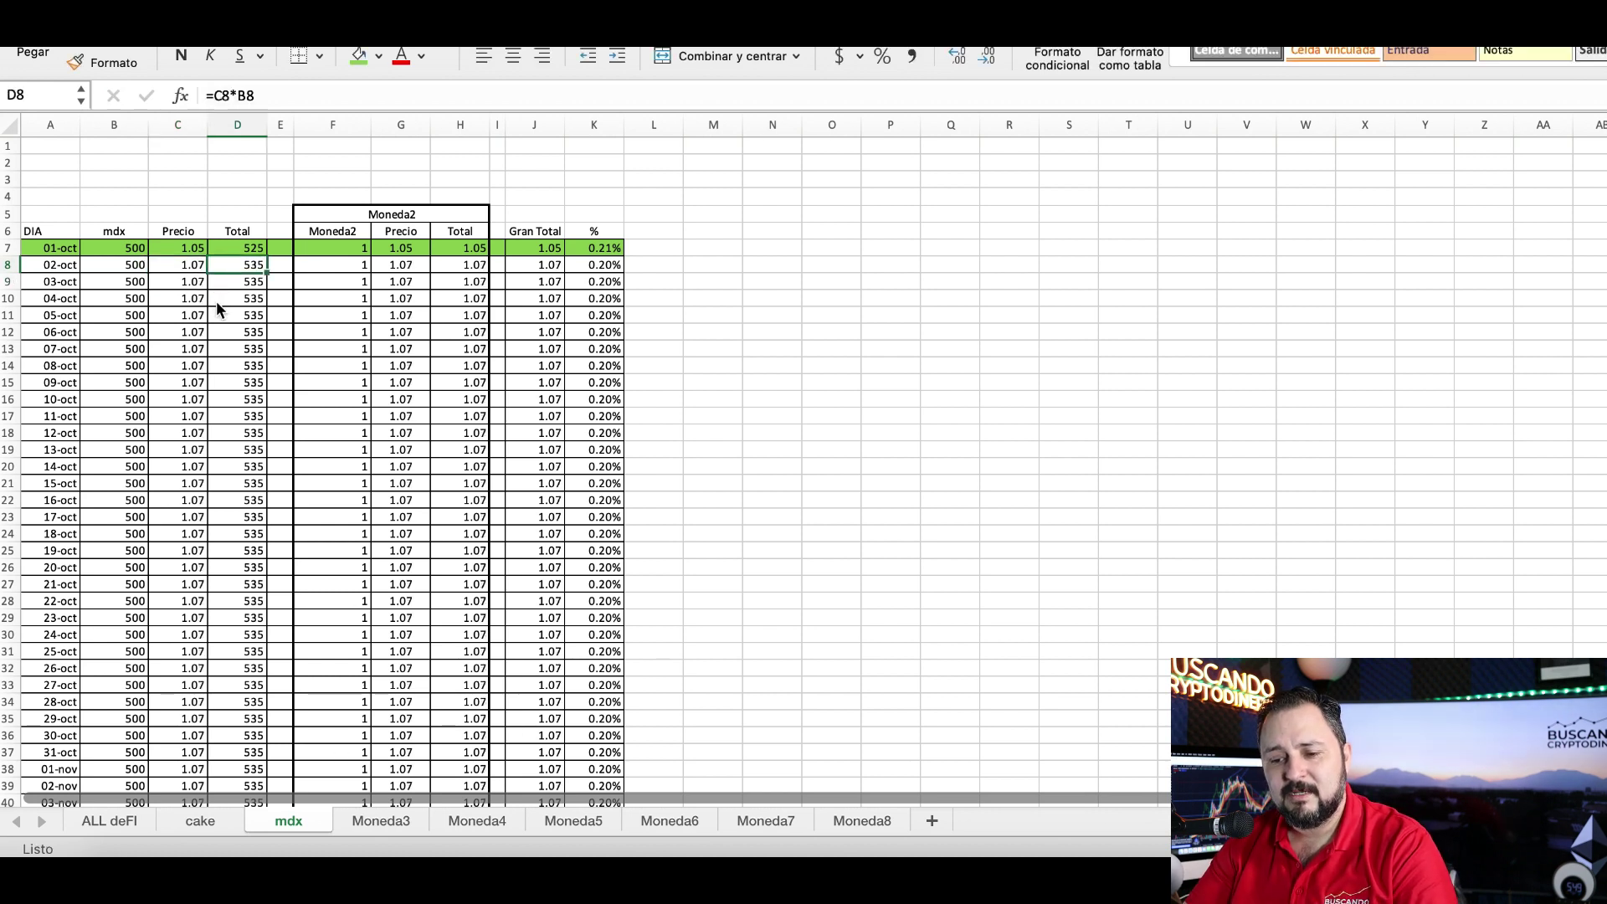
# Set the 02-oct reward in F8 to 0.97 and fill row A8:K8 green.
pyautogui.click(346, 267)
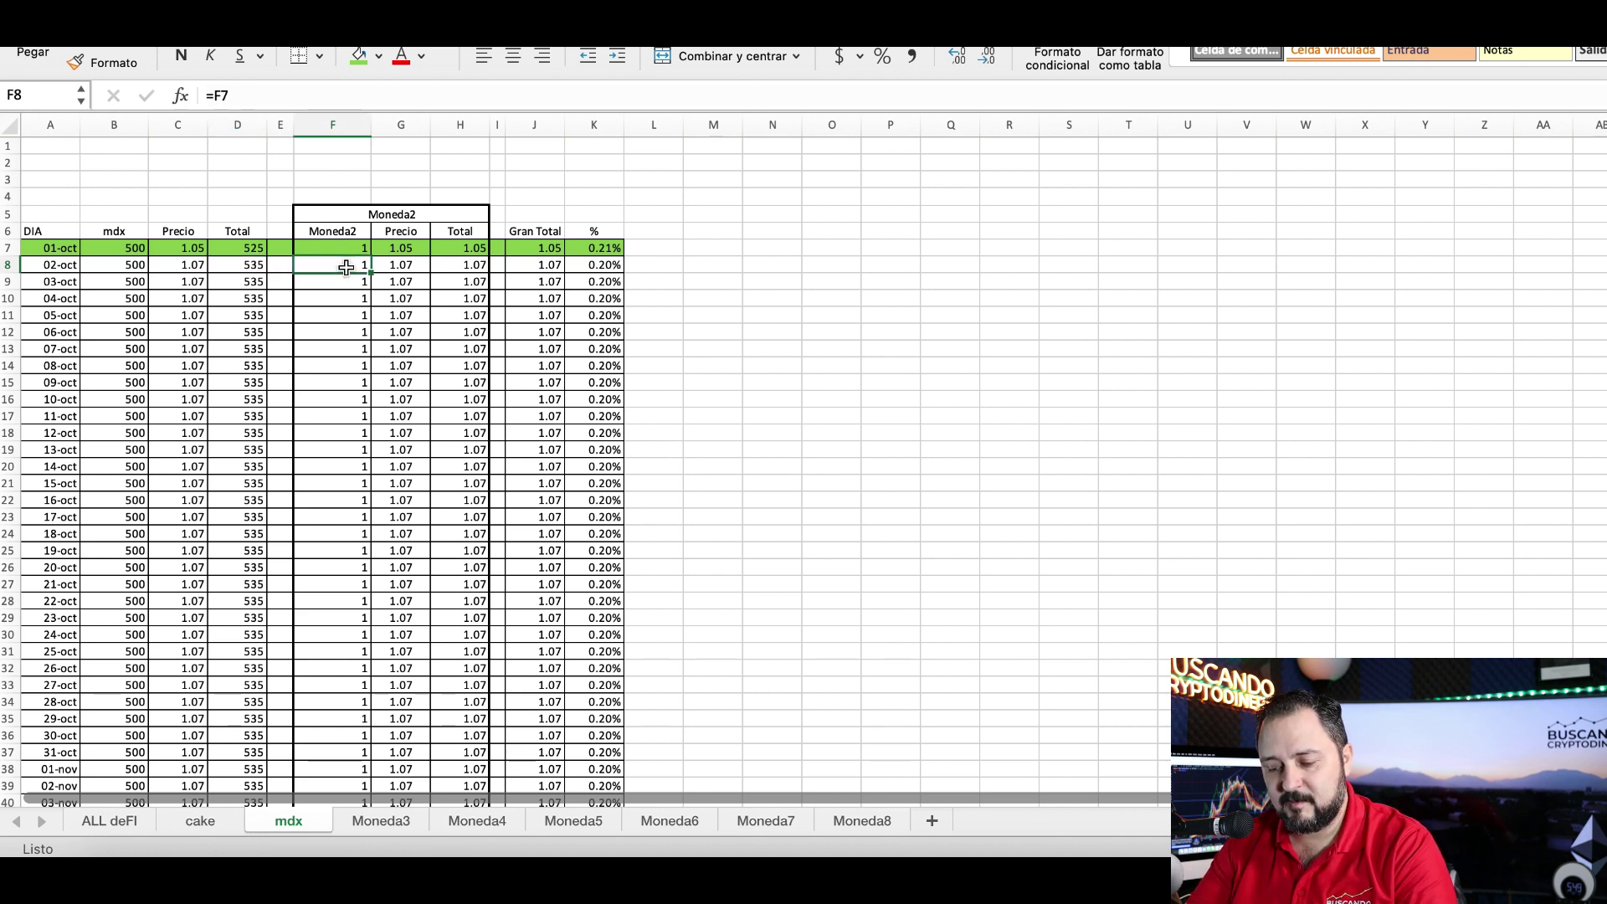
pyautogui.write('0.97')
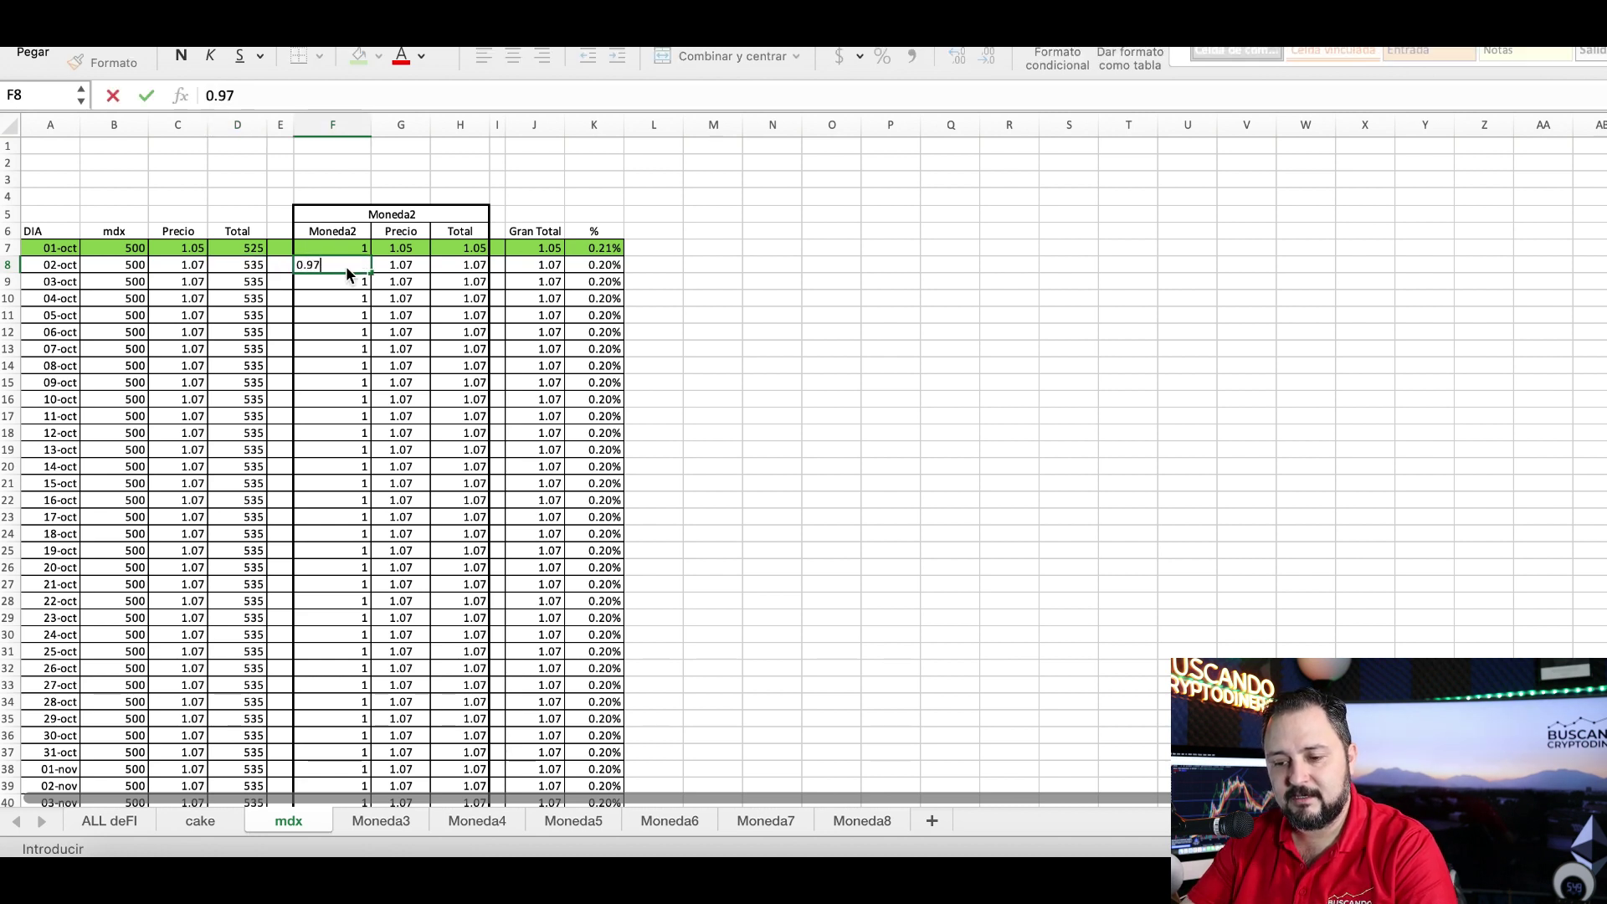
pyautogui.press('Return')
pyautogui.press('Up')
pyautogui.press('Right')
pyautogui.press('Right')
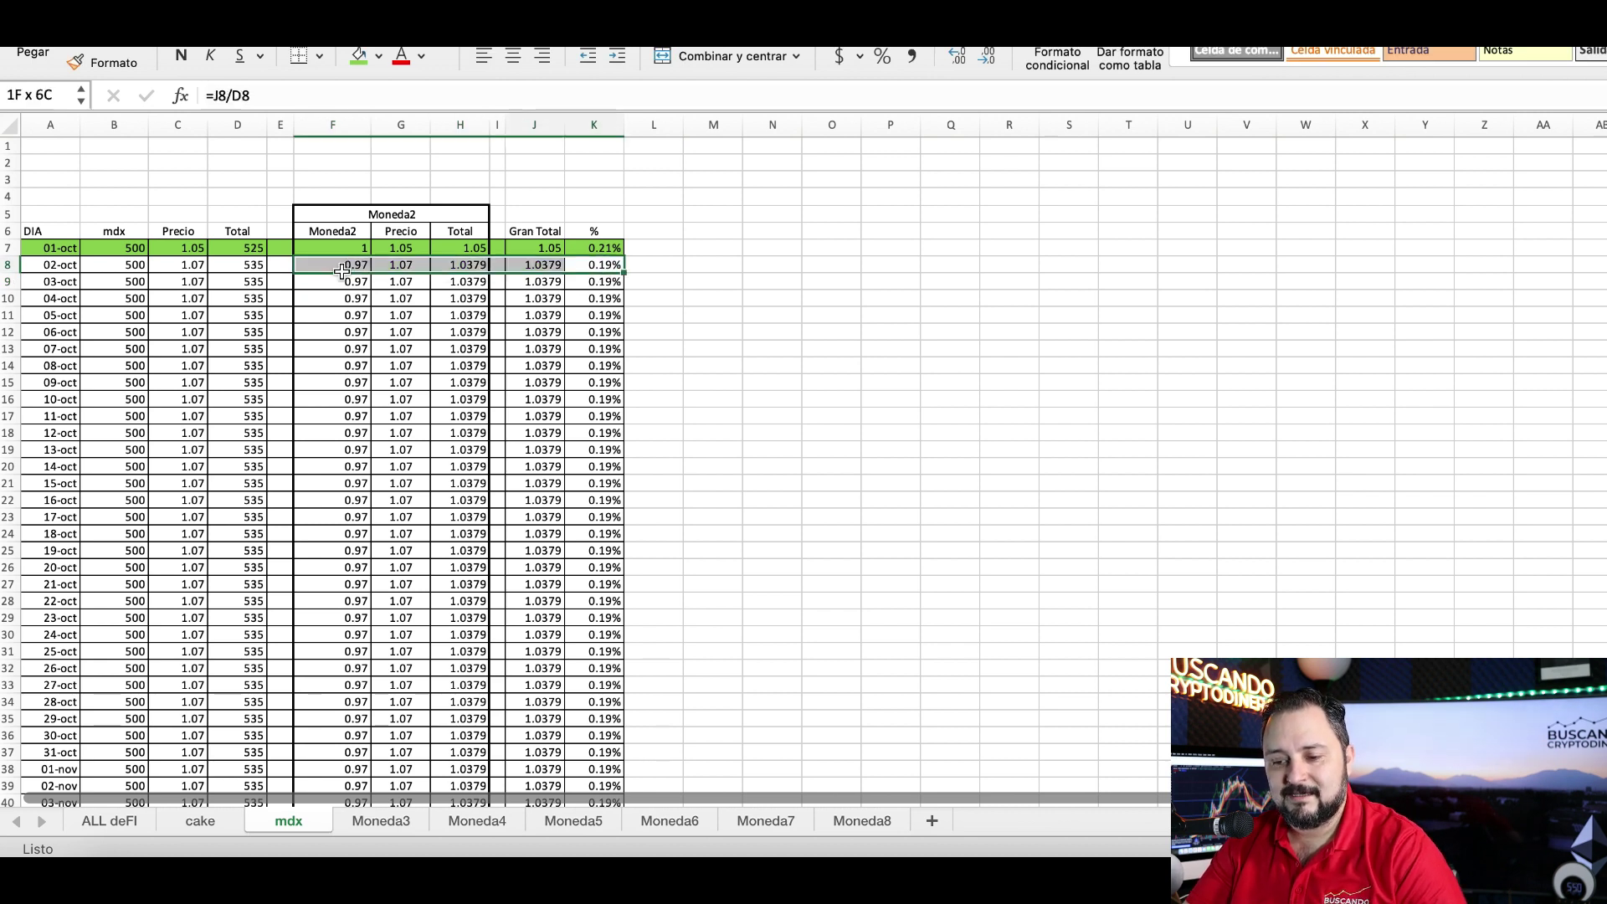
pyautogui.moveTo(601, 263); pyautogui.dragTo(46, 264)
pyautogui.click(351, 61)
pyautogui.click(318, 484)
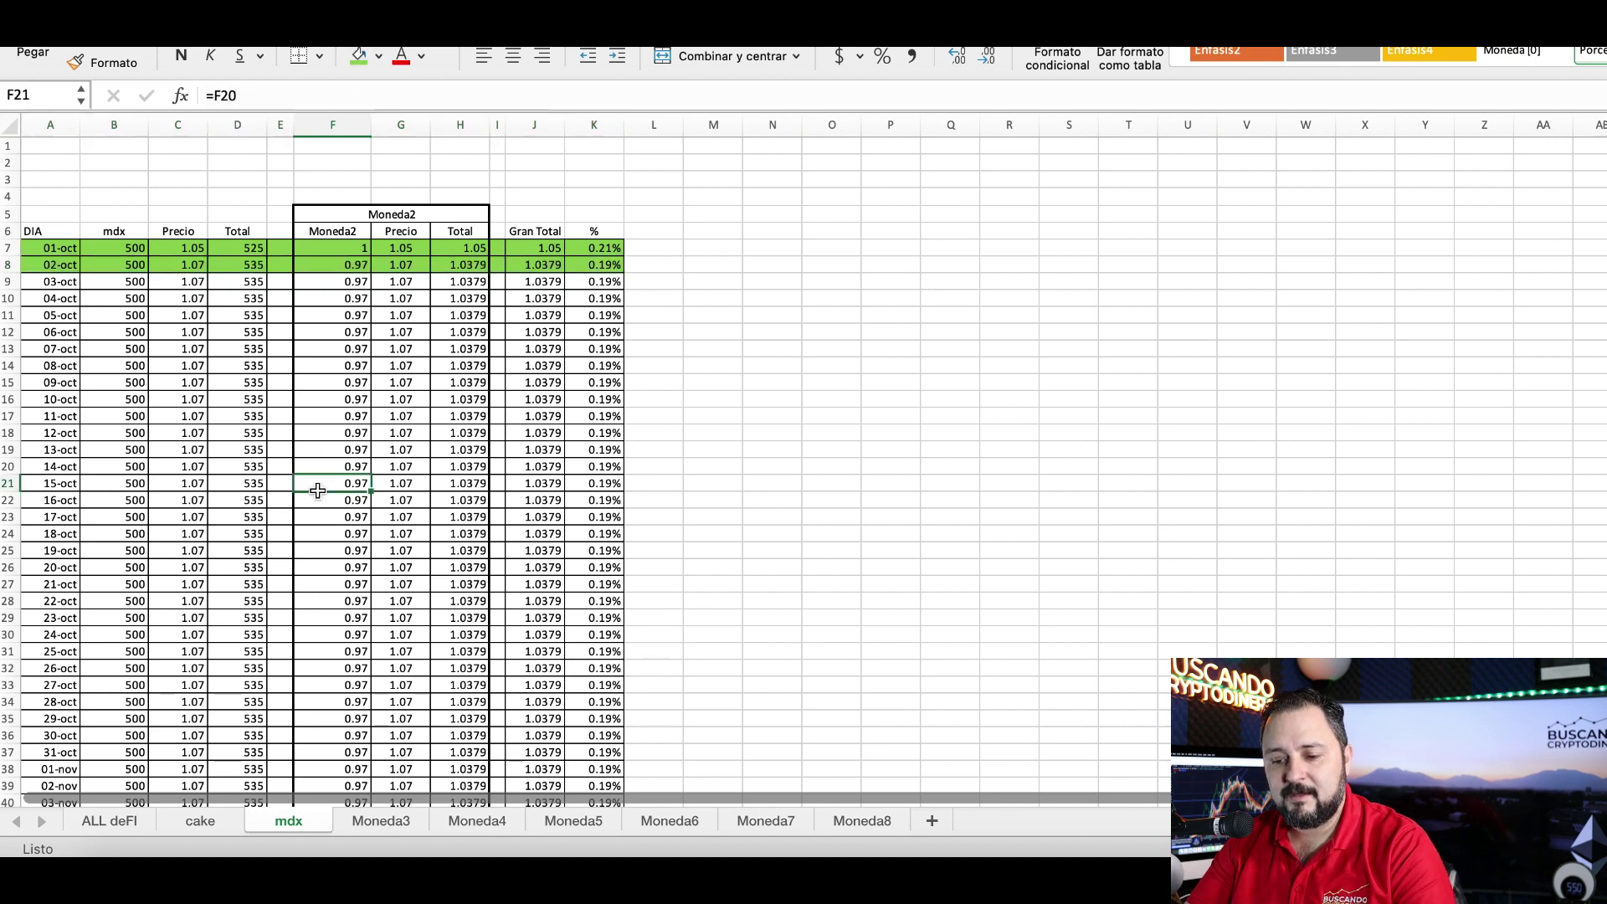
pyautogui.click(374, 823)
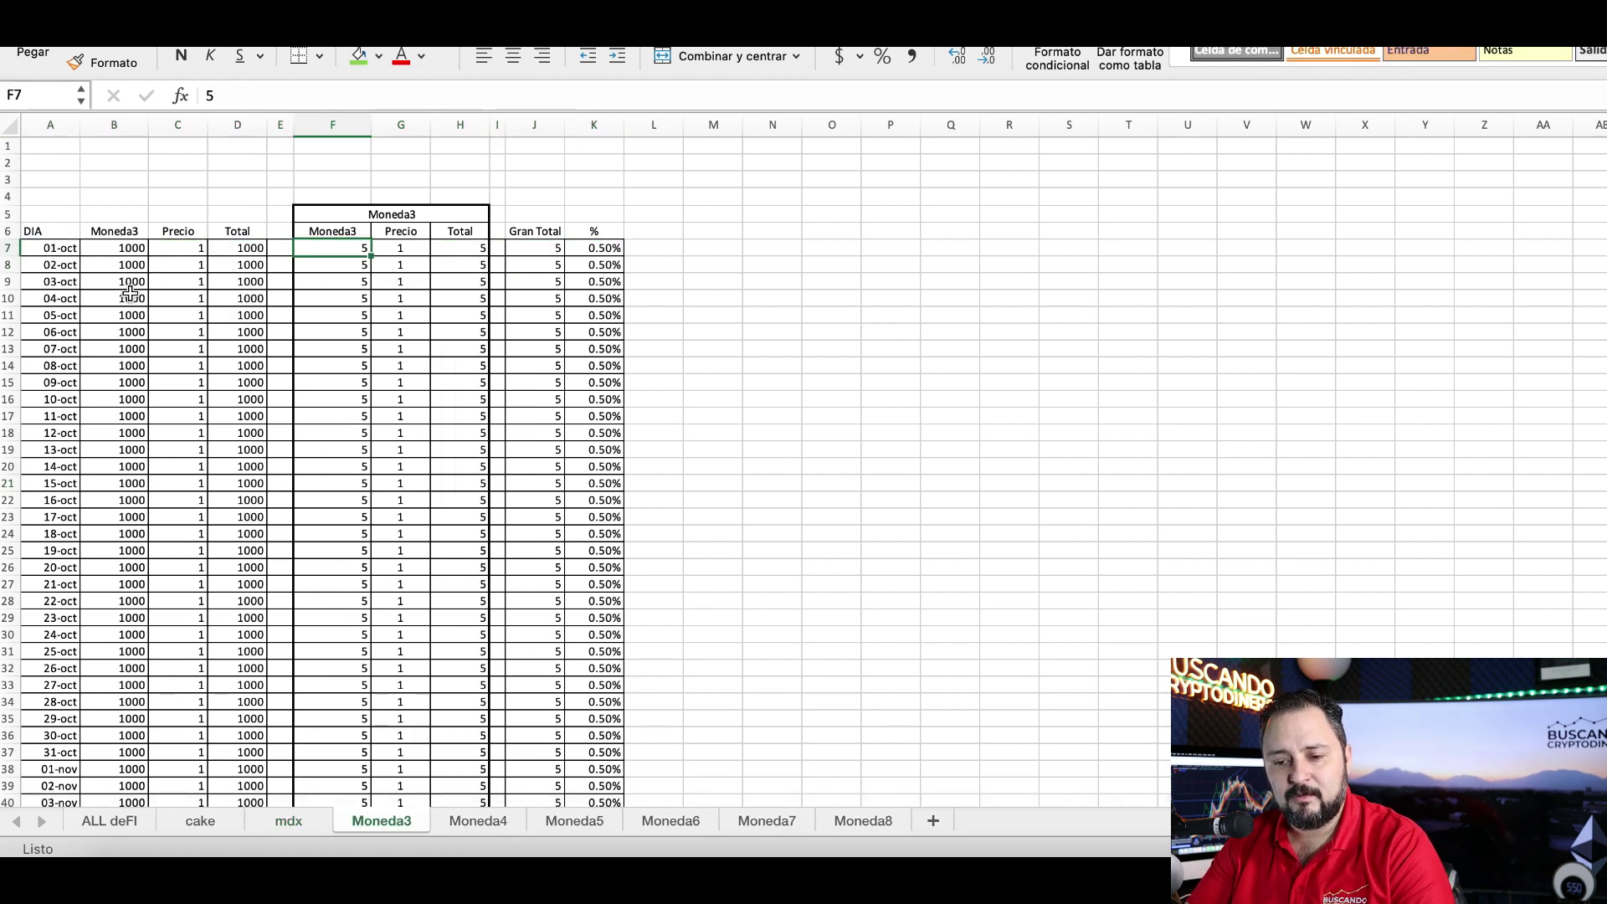
# Zero the Moneda3 starting holdings in B7.
pyautogui.click(127, 243)
pyautogui.write('0')
pyautogui.press('Return')
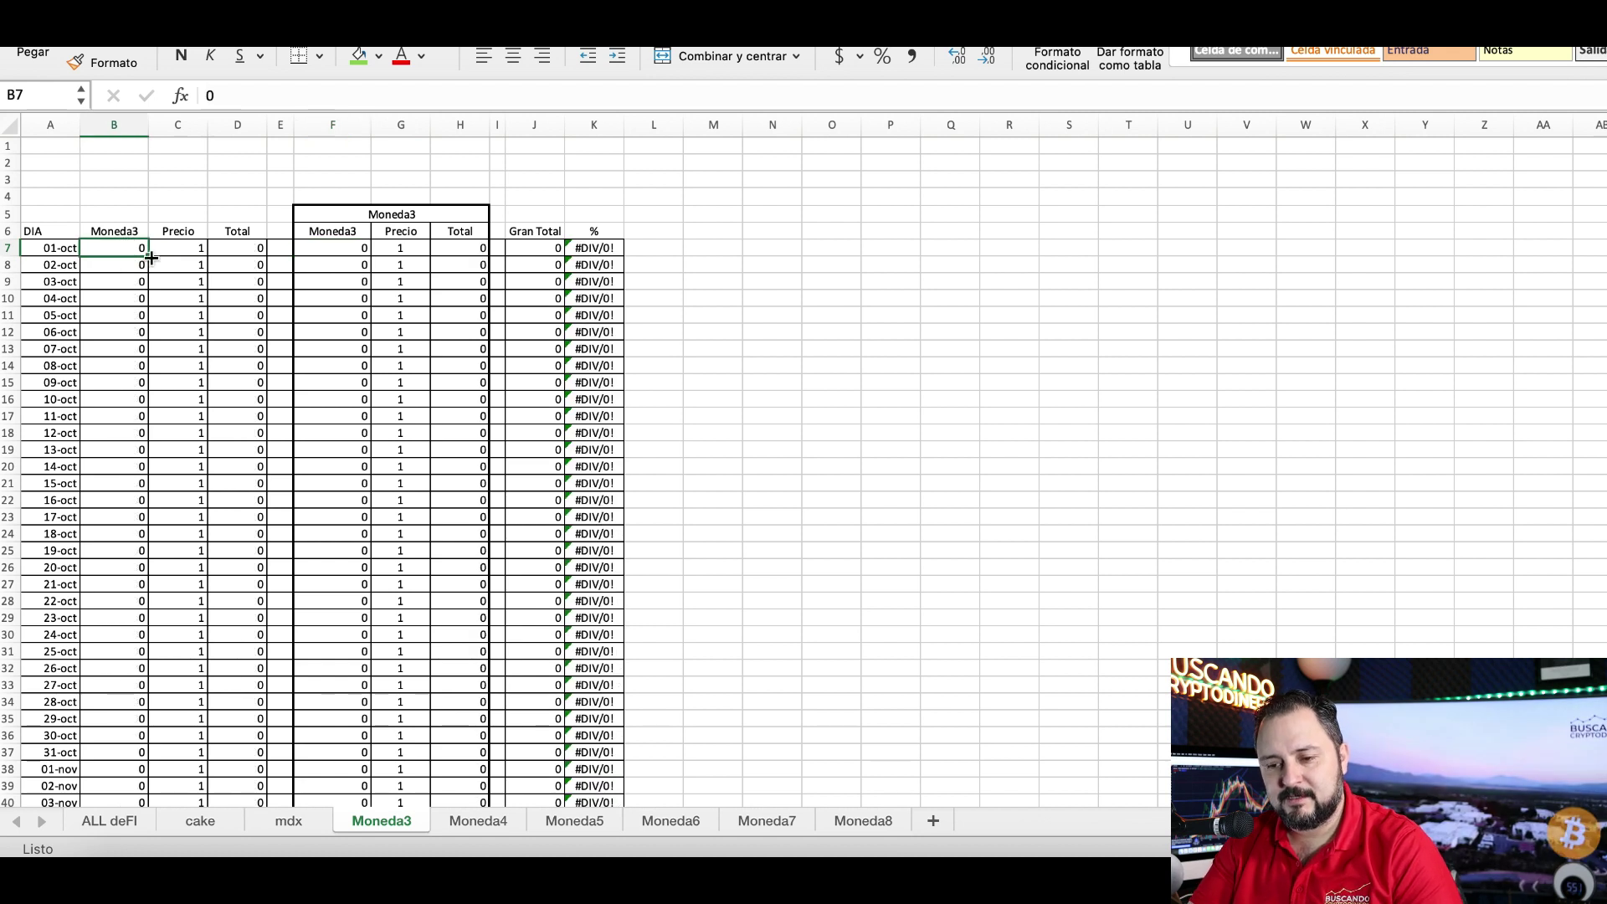
pyautogui.click(324, 247)
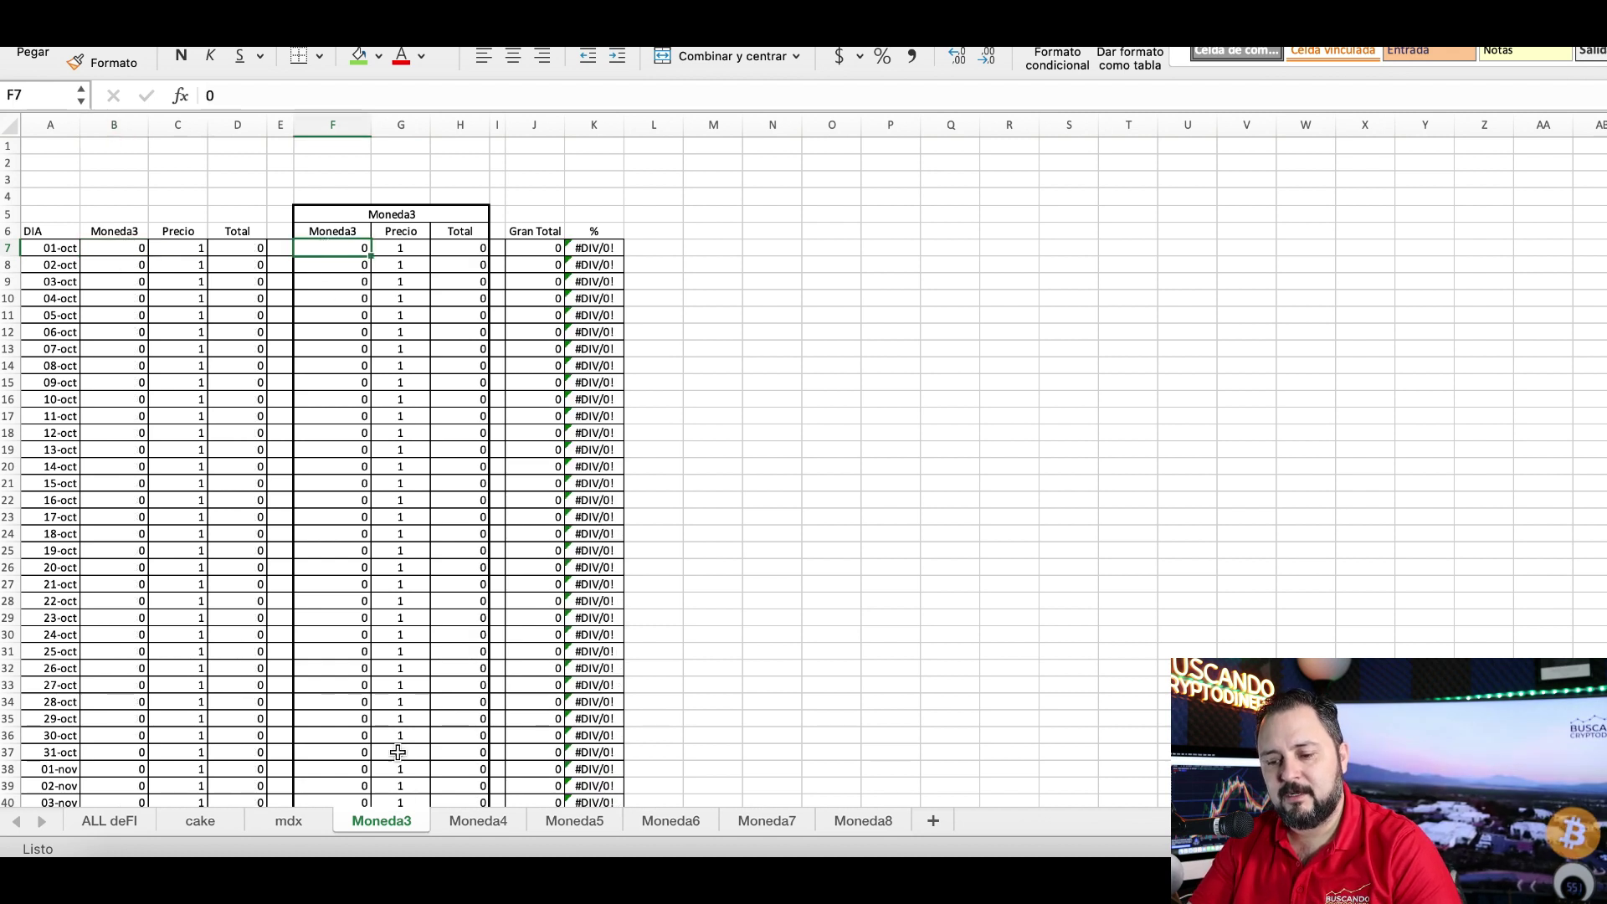
# Zero the B7 starting holdings on the Moneda4 and Moneda5 sheets.
pyautogui.click(478, 820)
pyautogui.click(133, 248)
pyautogui.write('0')
pyautogui.press('Right')
pyautogui.press('Right')
pyautogui.press('Right')
pyautogui.press('Right')
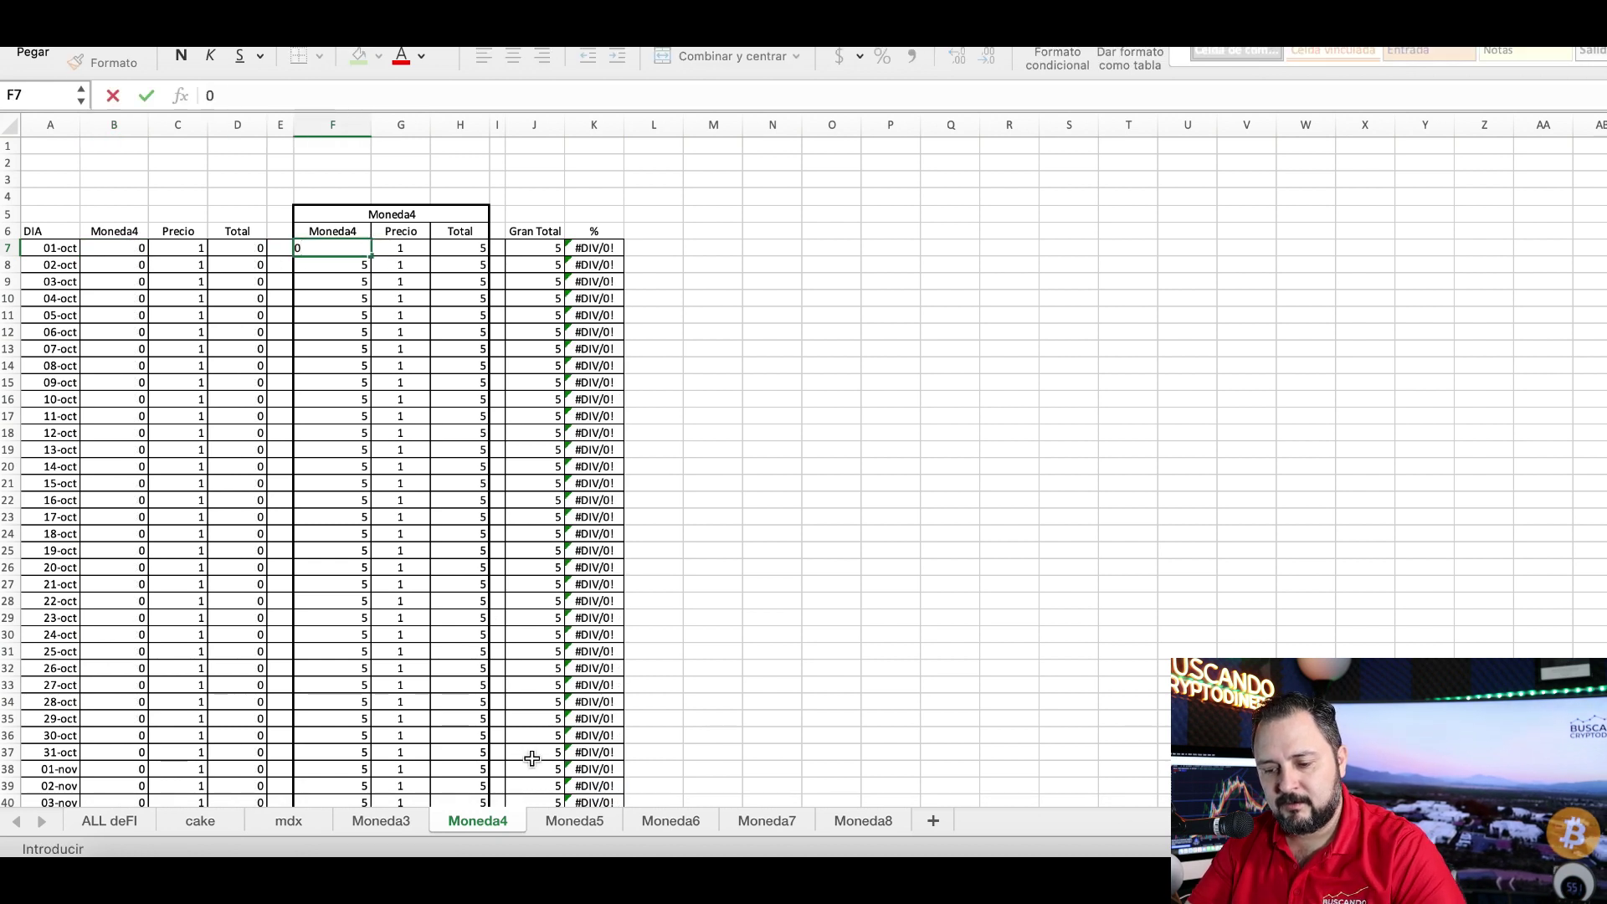
pyautogui.click(556, 819)
pyautogui.click(136, 249)
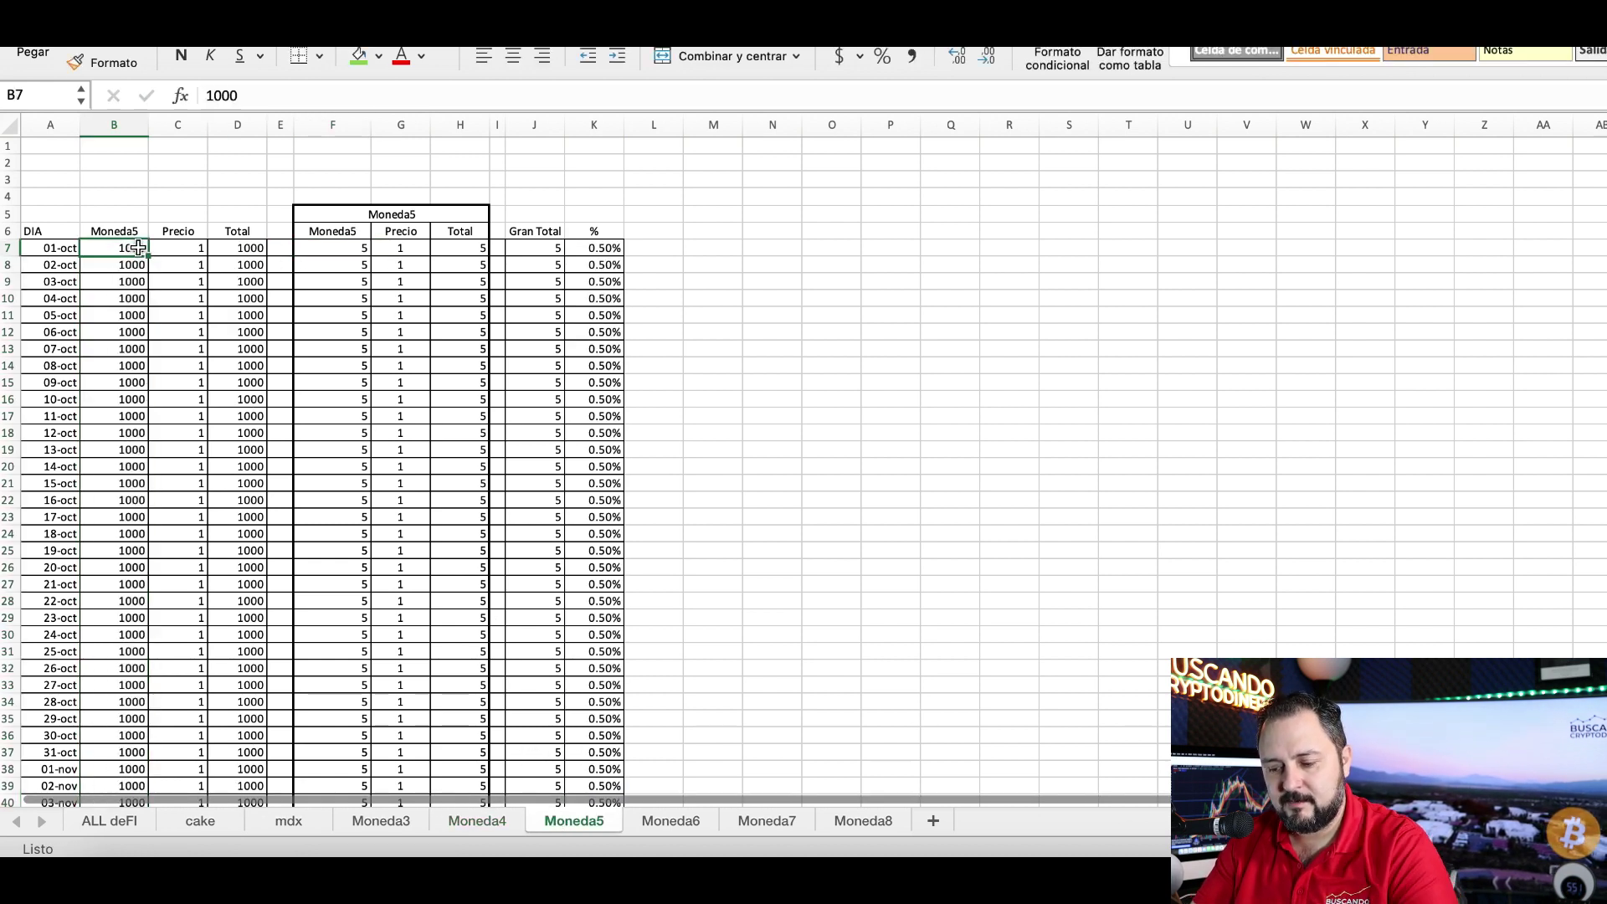
pyautogui.write('0')
pyautogui.press('Right')
pyautogui.press('Right')
pyautogui.press('Right')
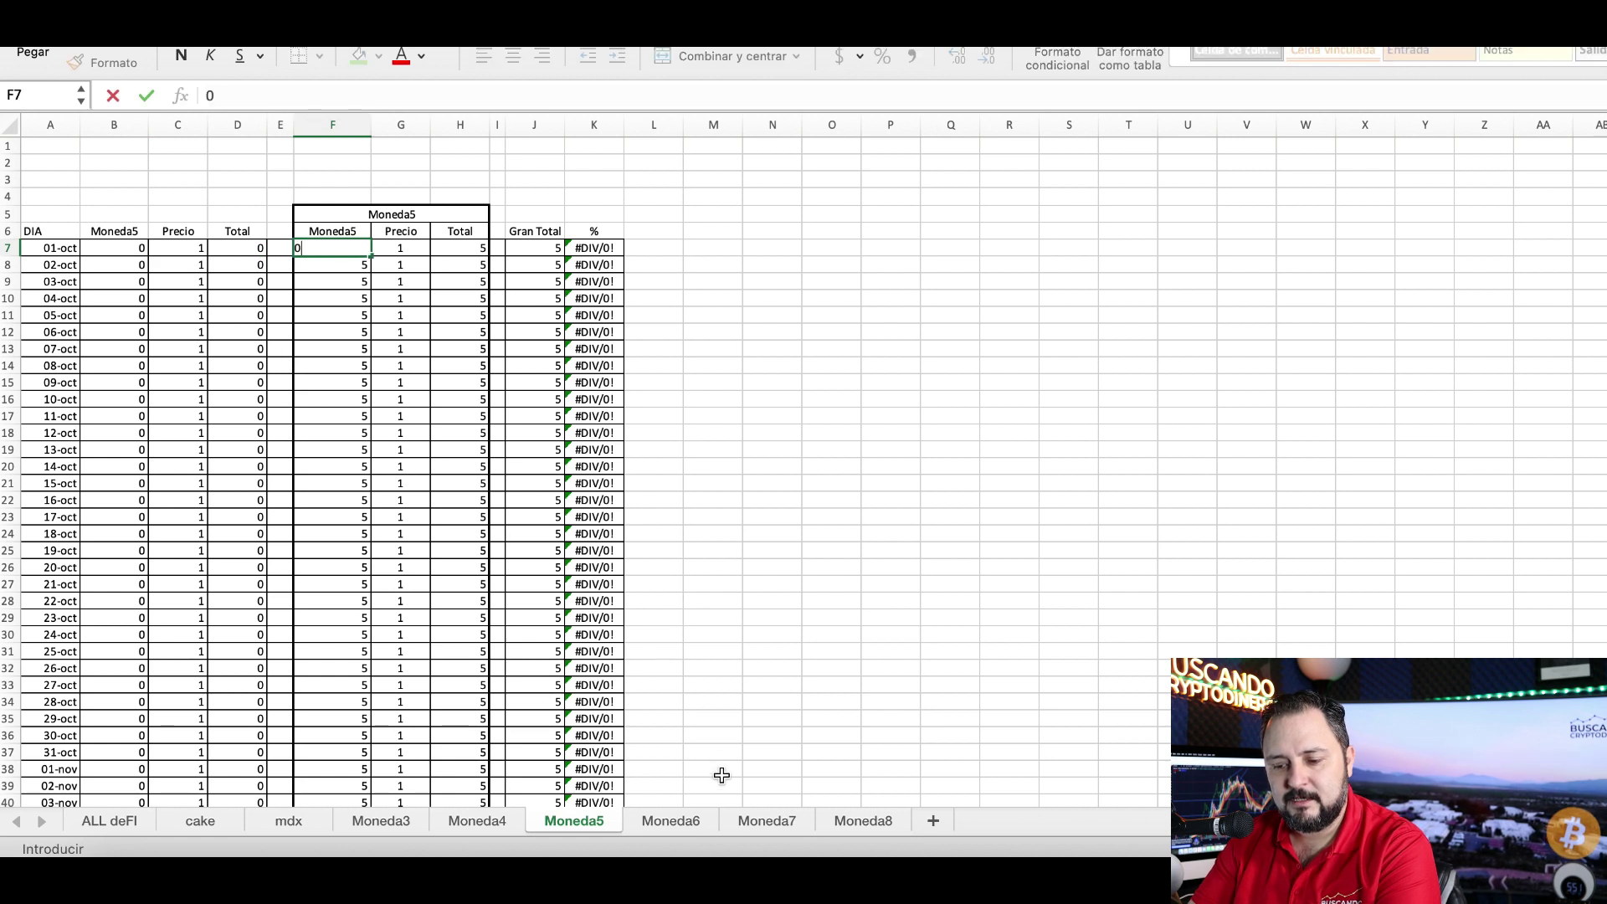
pyautogui.click(685, 820)
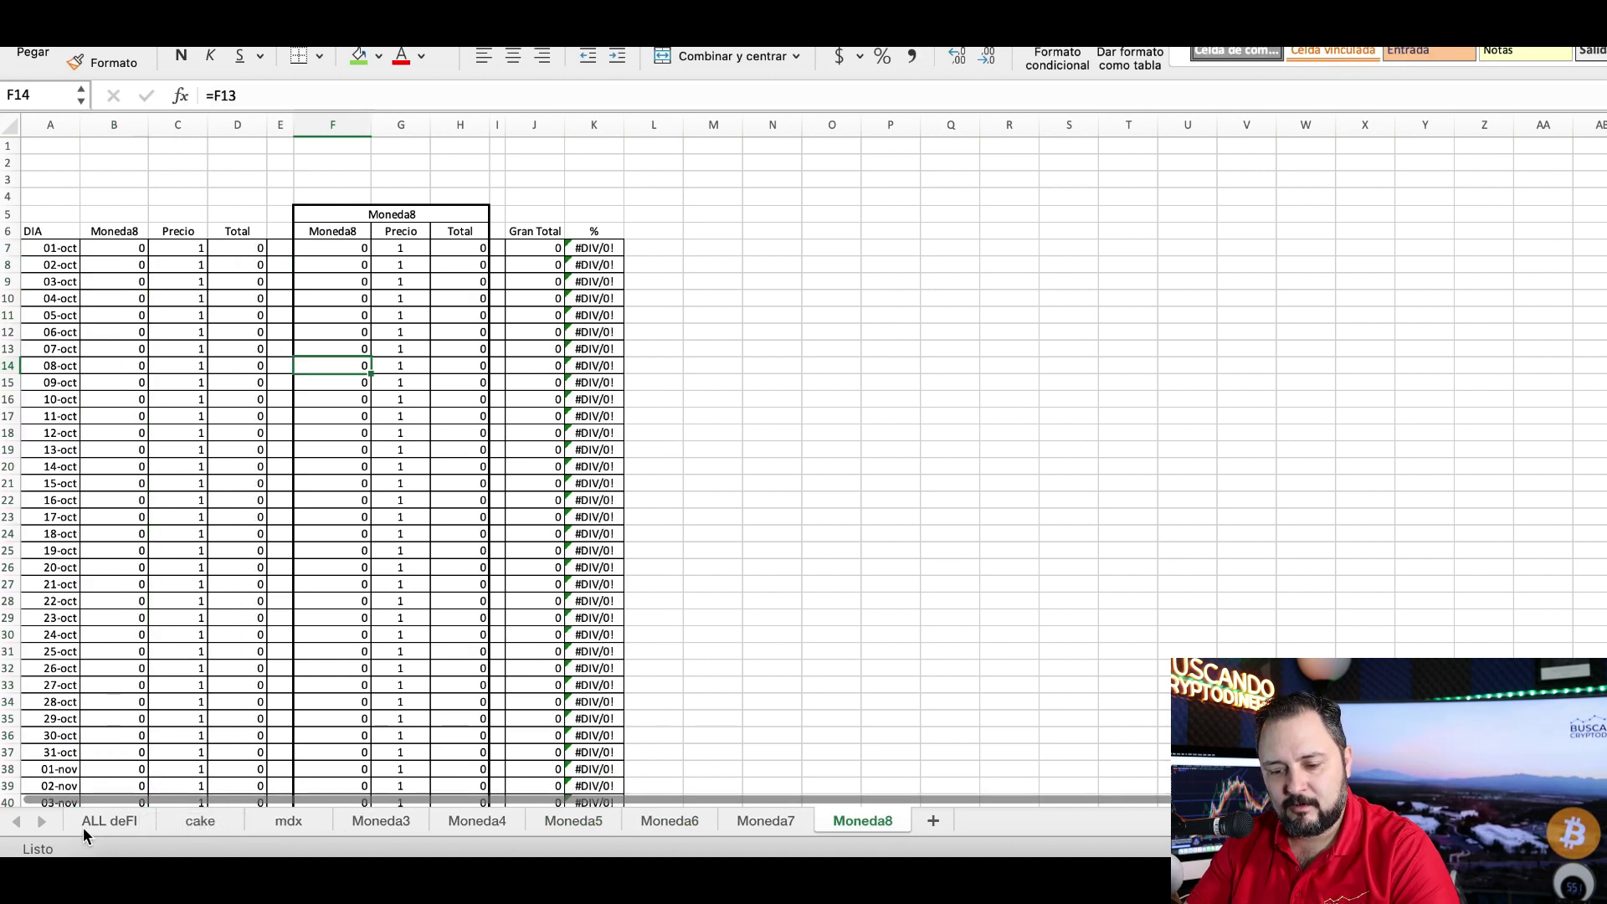
# Inspect the ALL deFI first-day mdx link and the combined and rewards TOTAL formulas.
pyautogui.click(99, 825)
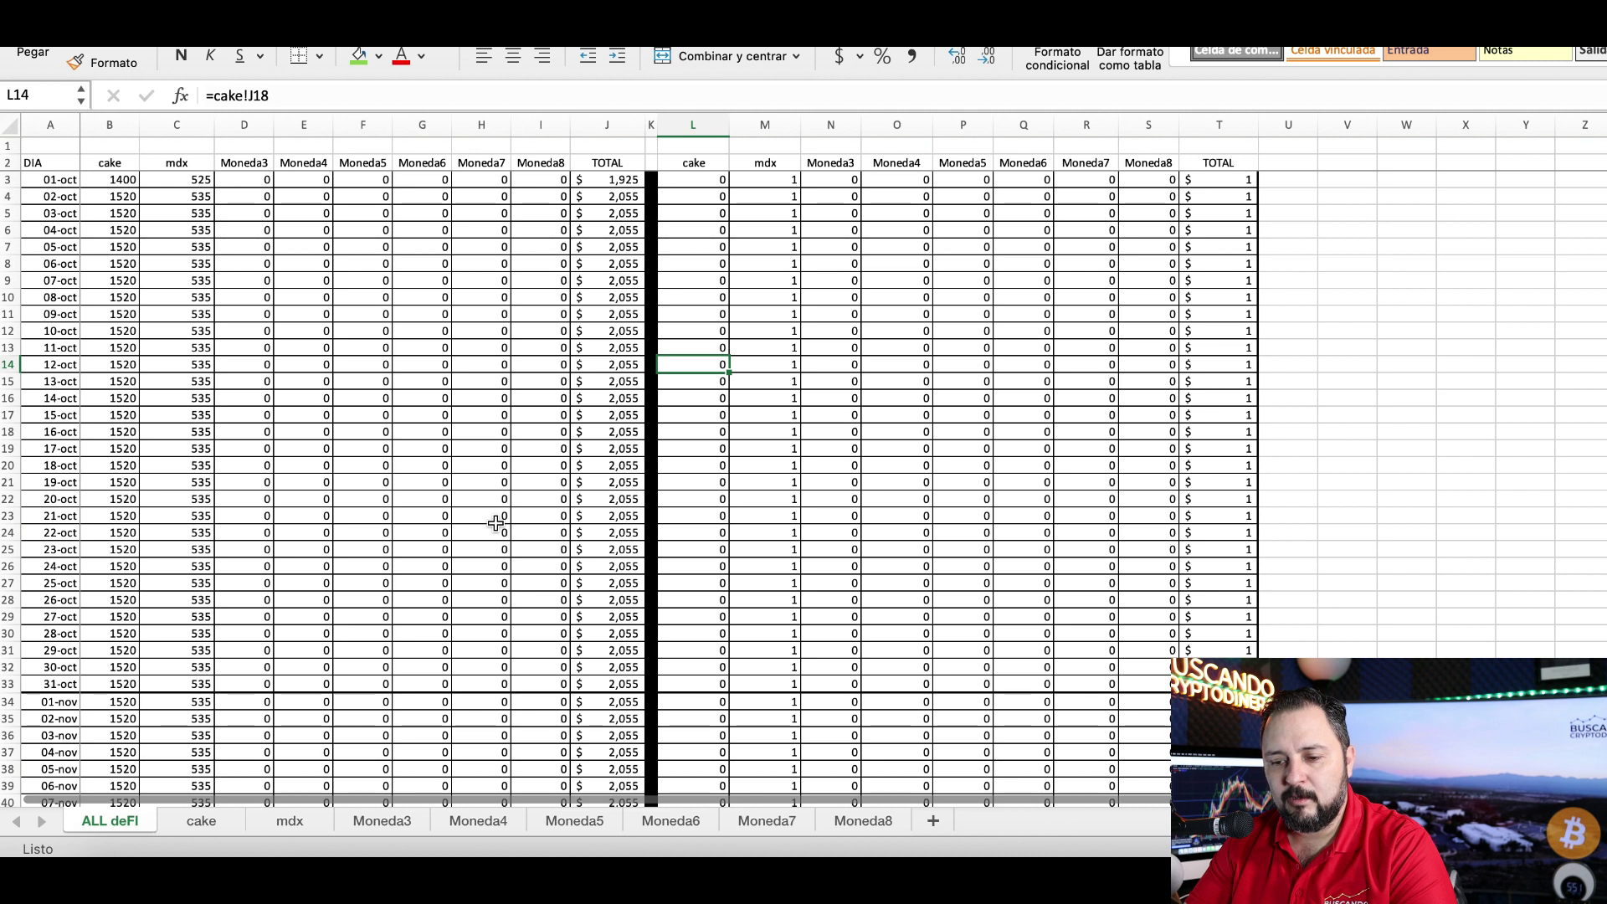
pyautogui.click(149, 179)
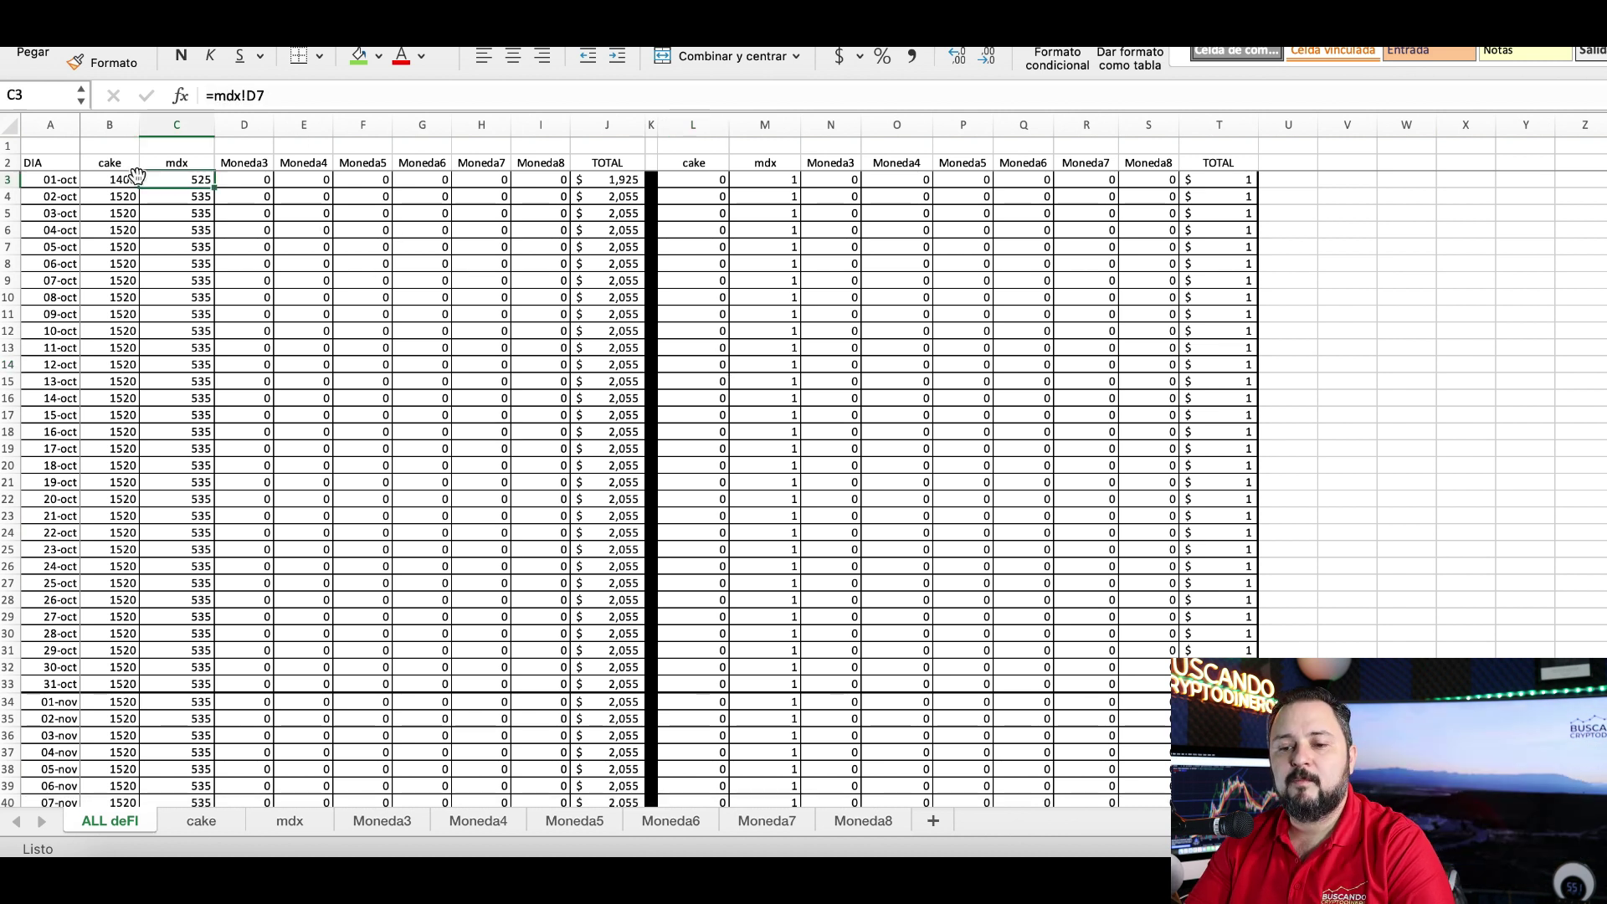
pyautogui.click(119, 178)
pyautogui.click(166, 178)
pyautogui.click(615, 178)
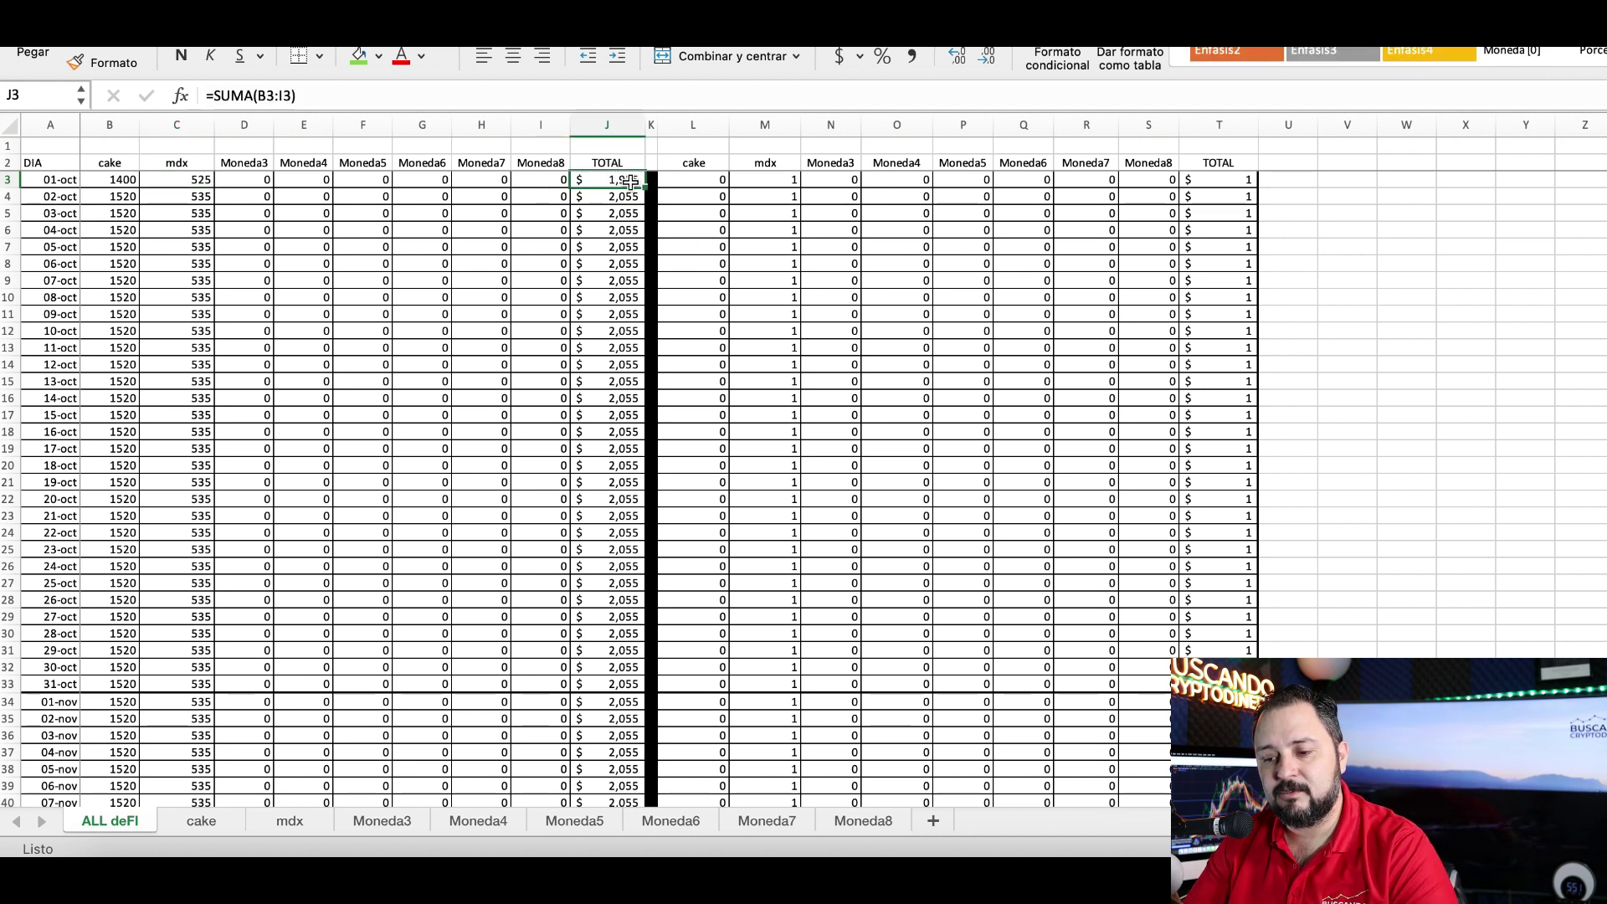
pyautogui.click(1206, 180)
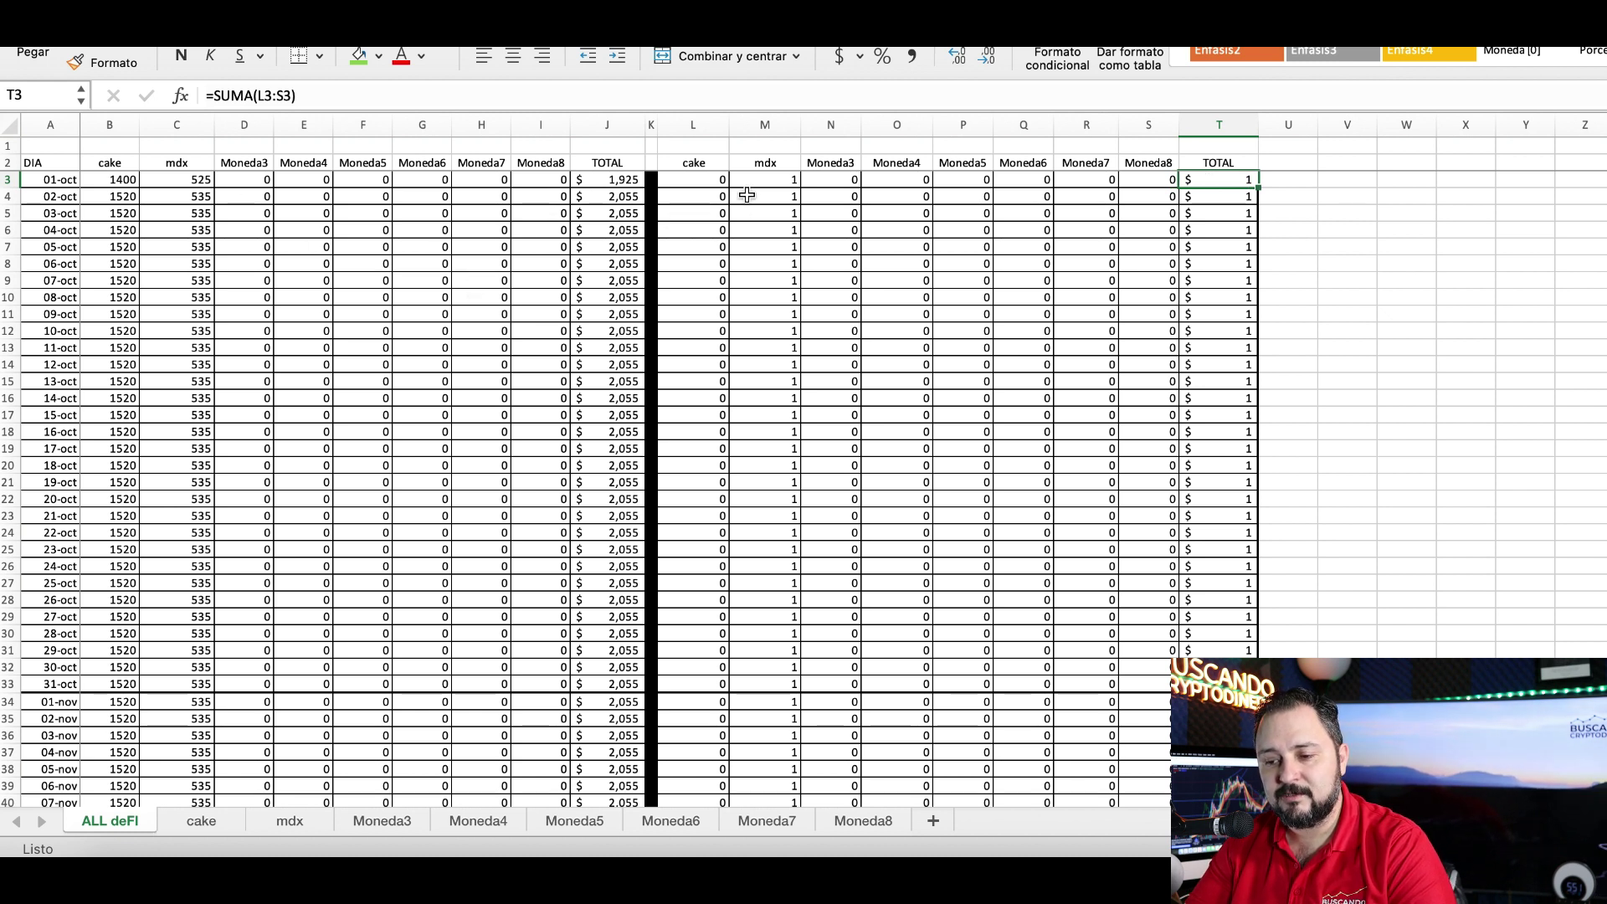
# Add decimals to the cake reward (0.42) and first-day rewards total (1.47).
pyautogui.click(725, 177)
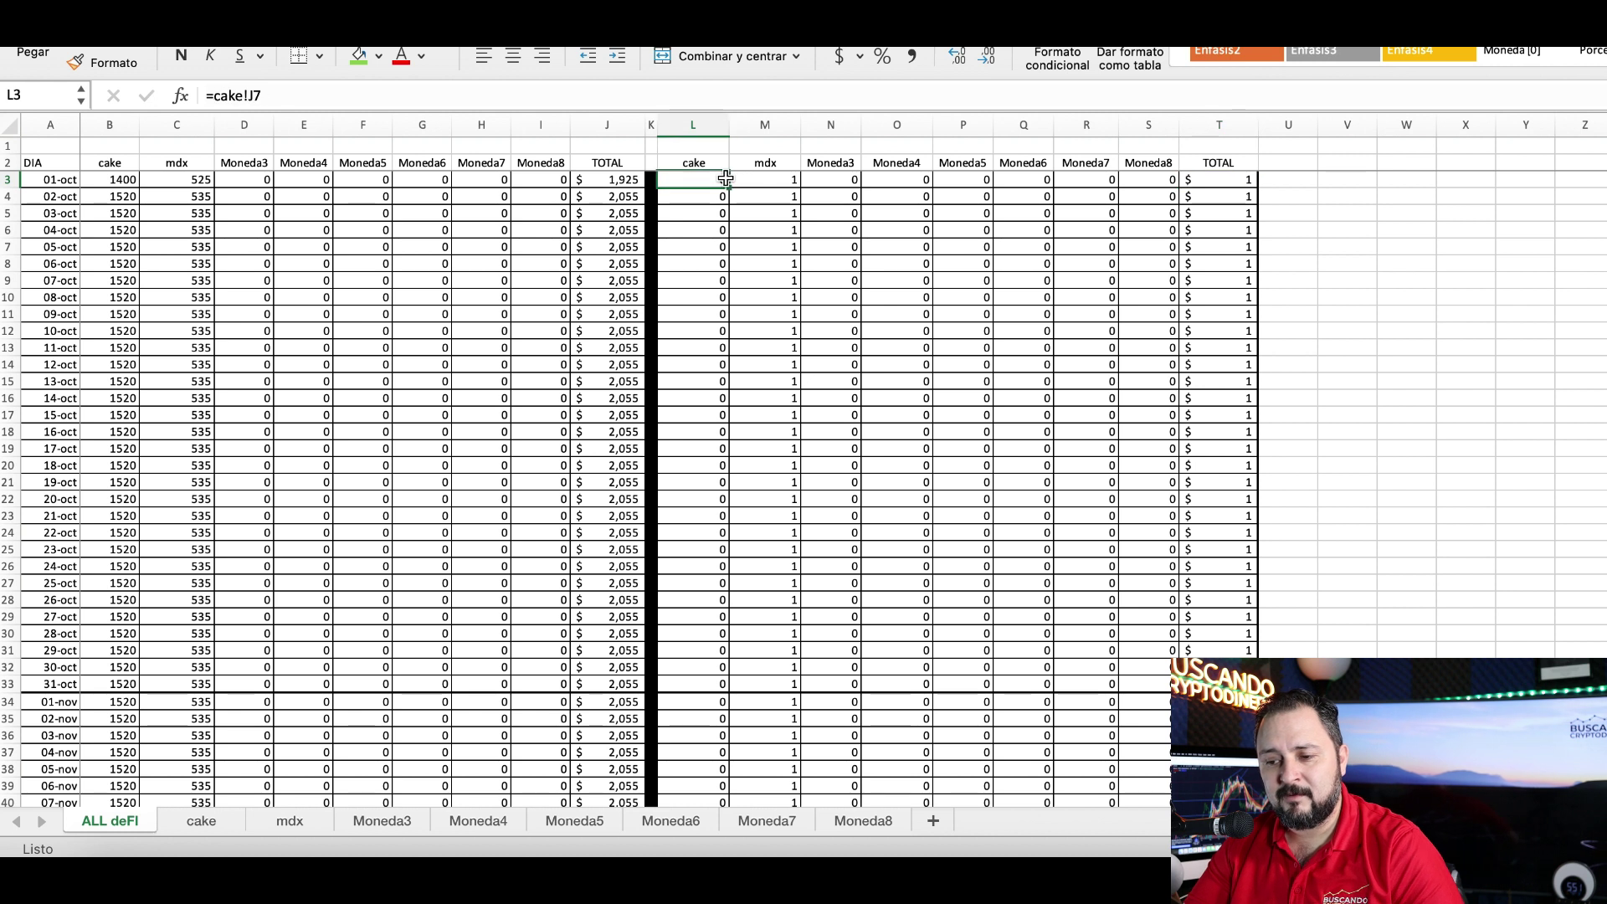
pyautogui.click(962, 55)
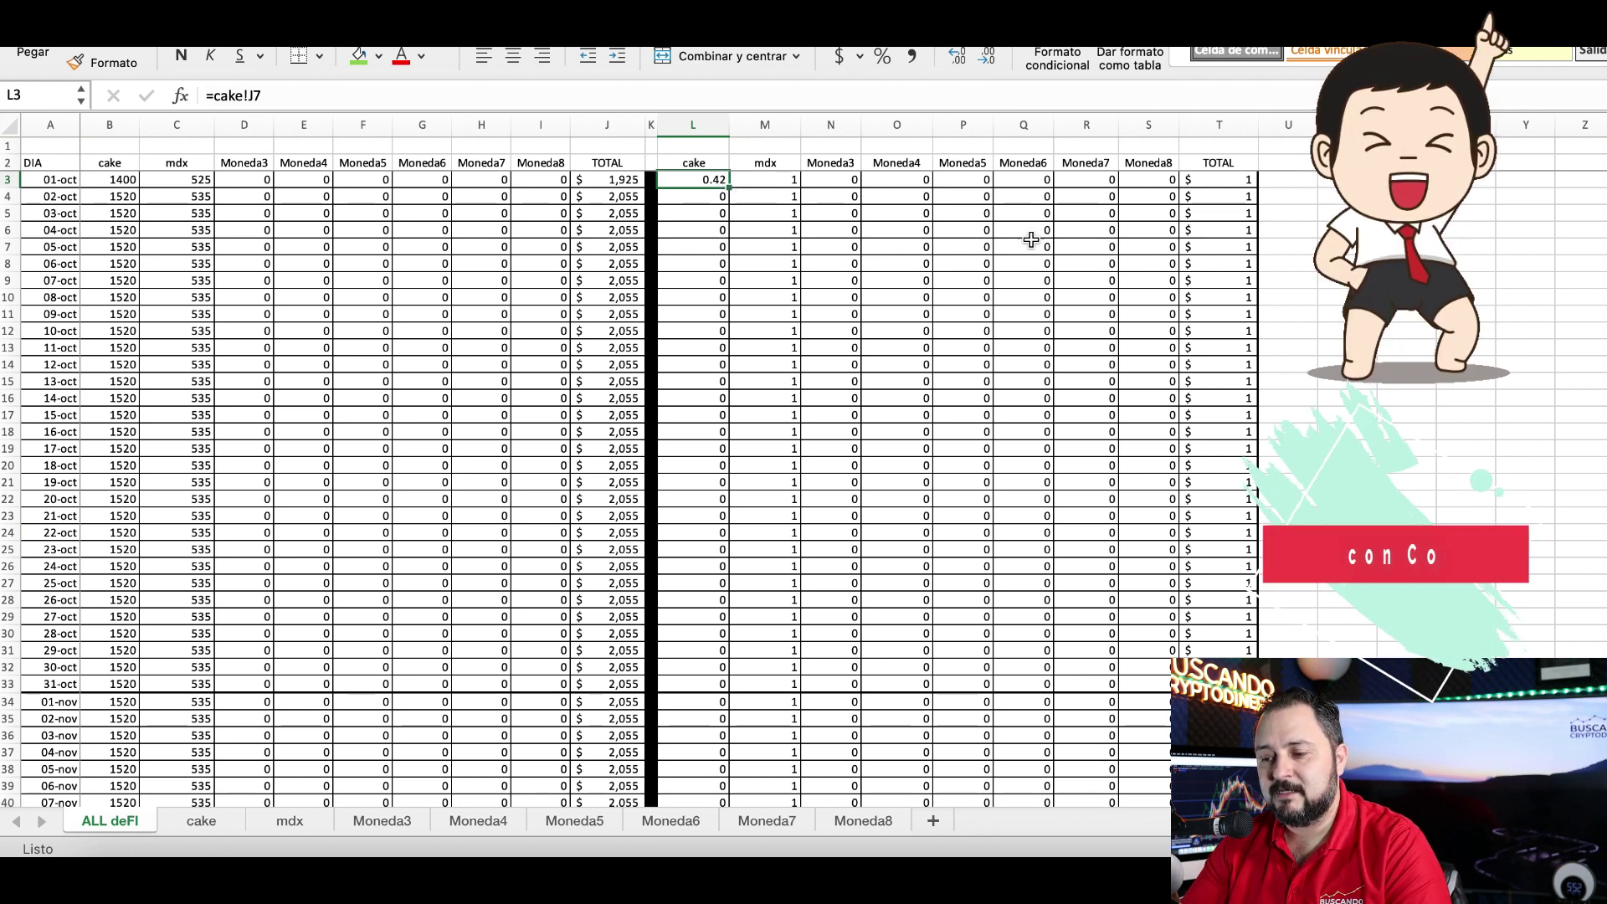
pyautogui.click(1190, 179)
pyautogui.click(958, 56)
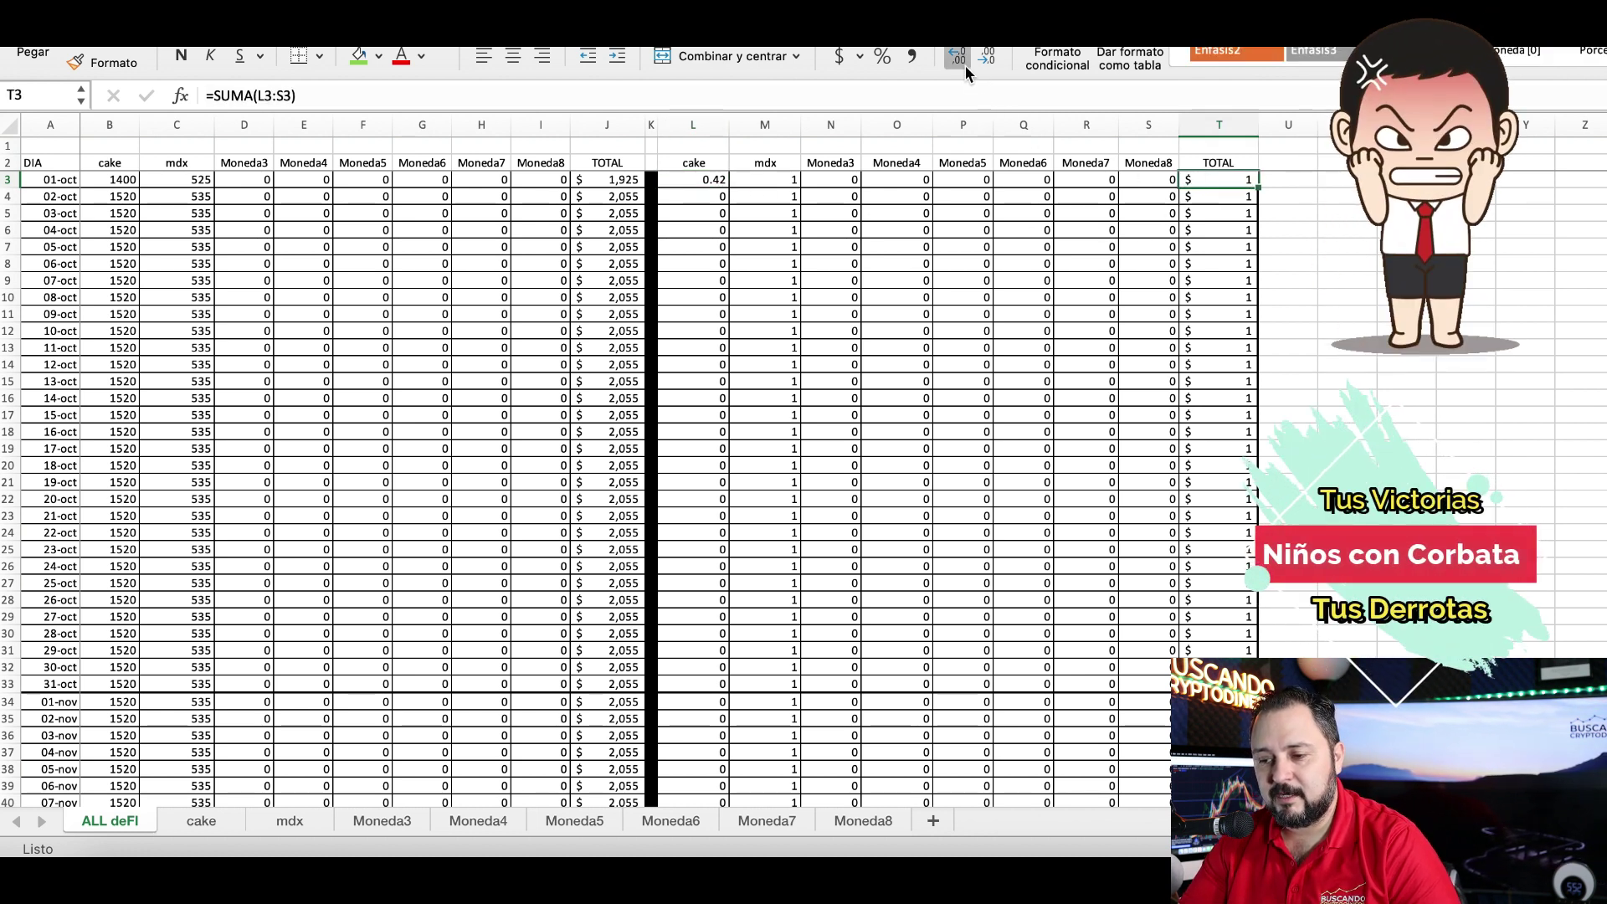
pyautogui.click(1218, 230)
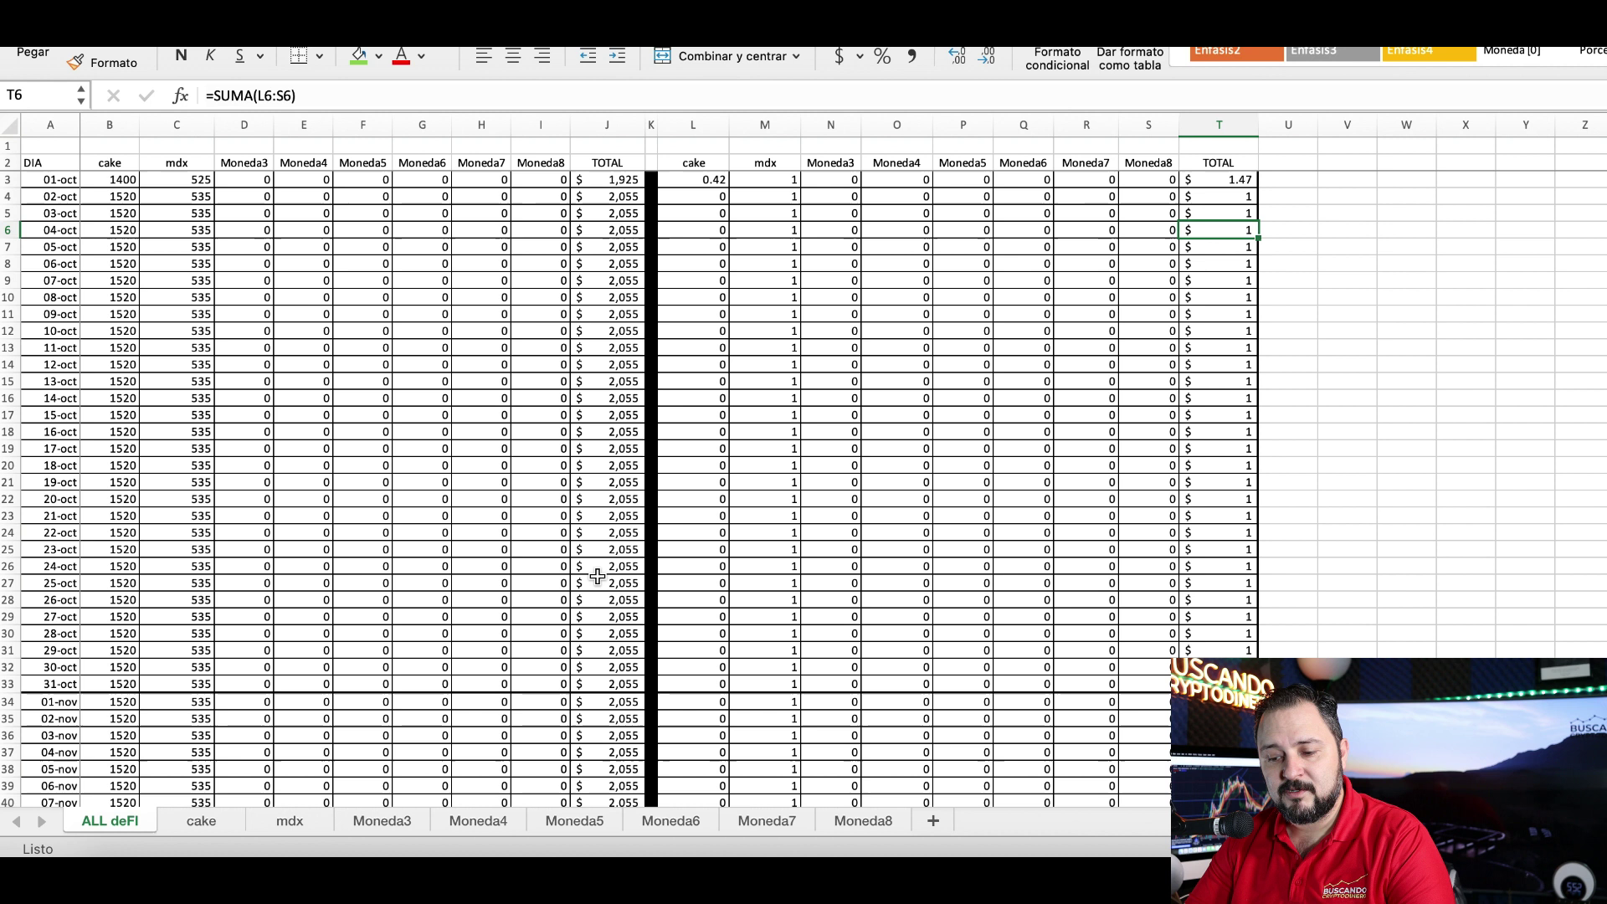
# On the cake sheet, enter =B8+F8 in B9 and fill it down the holdings column.
pyautogui.click(234, 821)
pyautogui.click(172, 330)
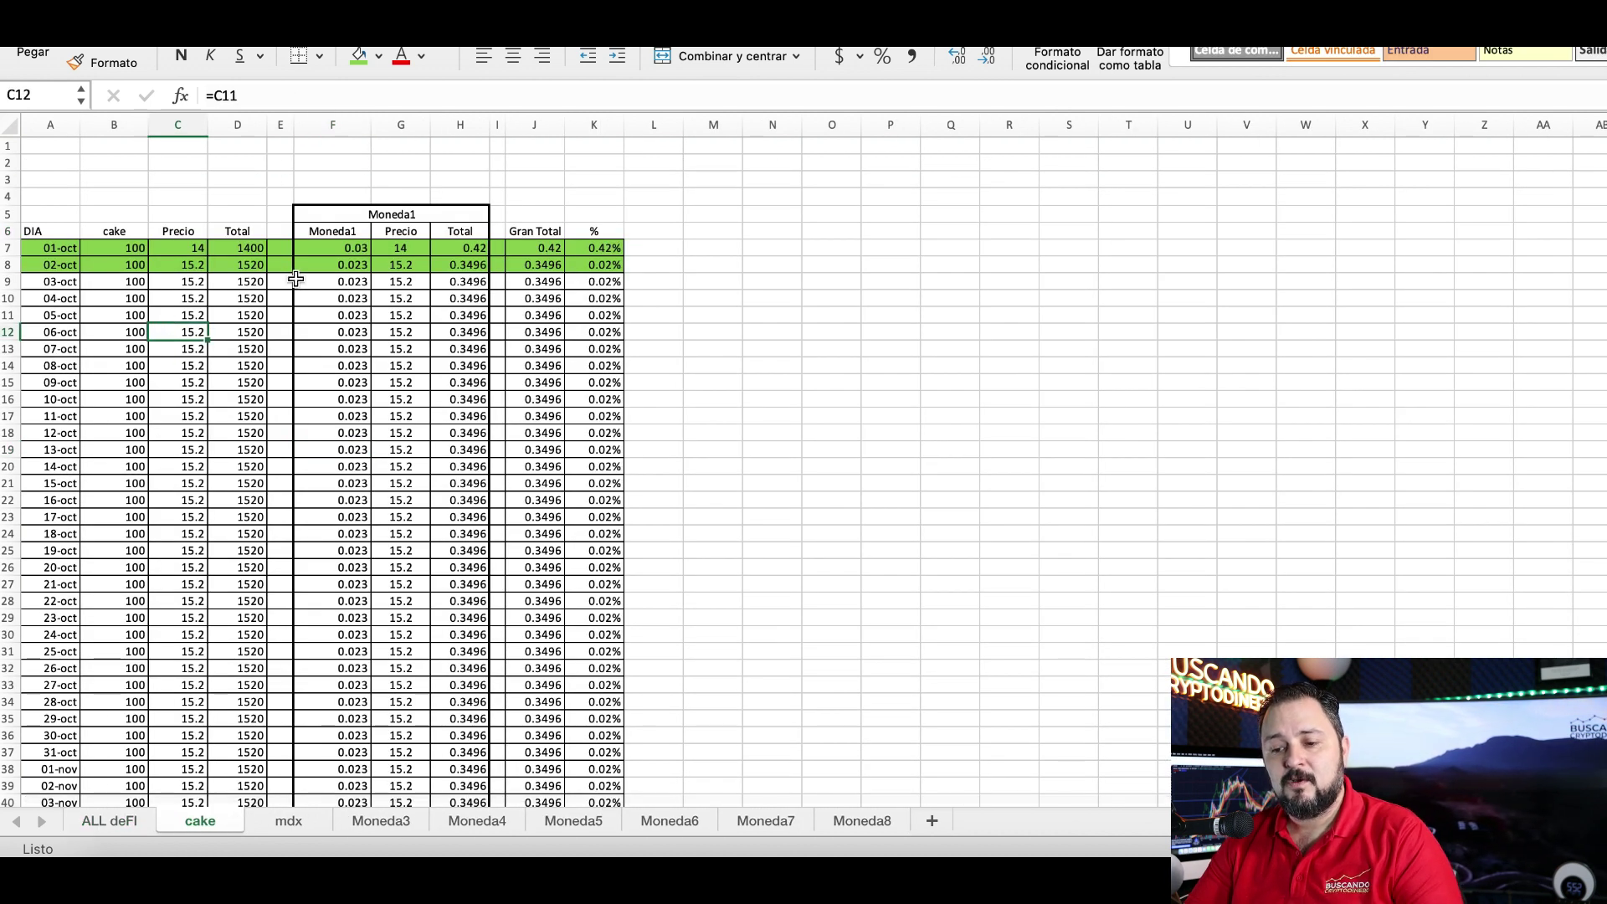
pyautogui.click(138, 264)
pyautogui.click(138, 283)
pyautogui.write('=')
pyautogui.click(139, 264)
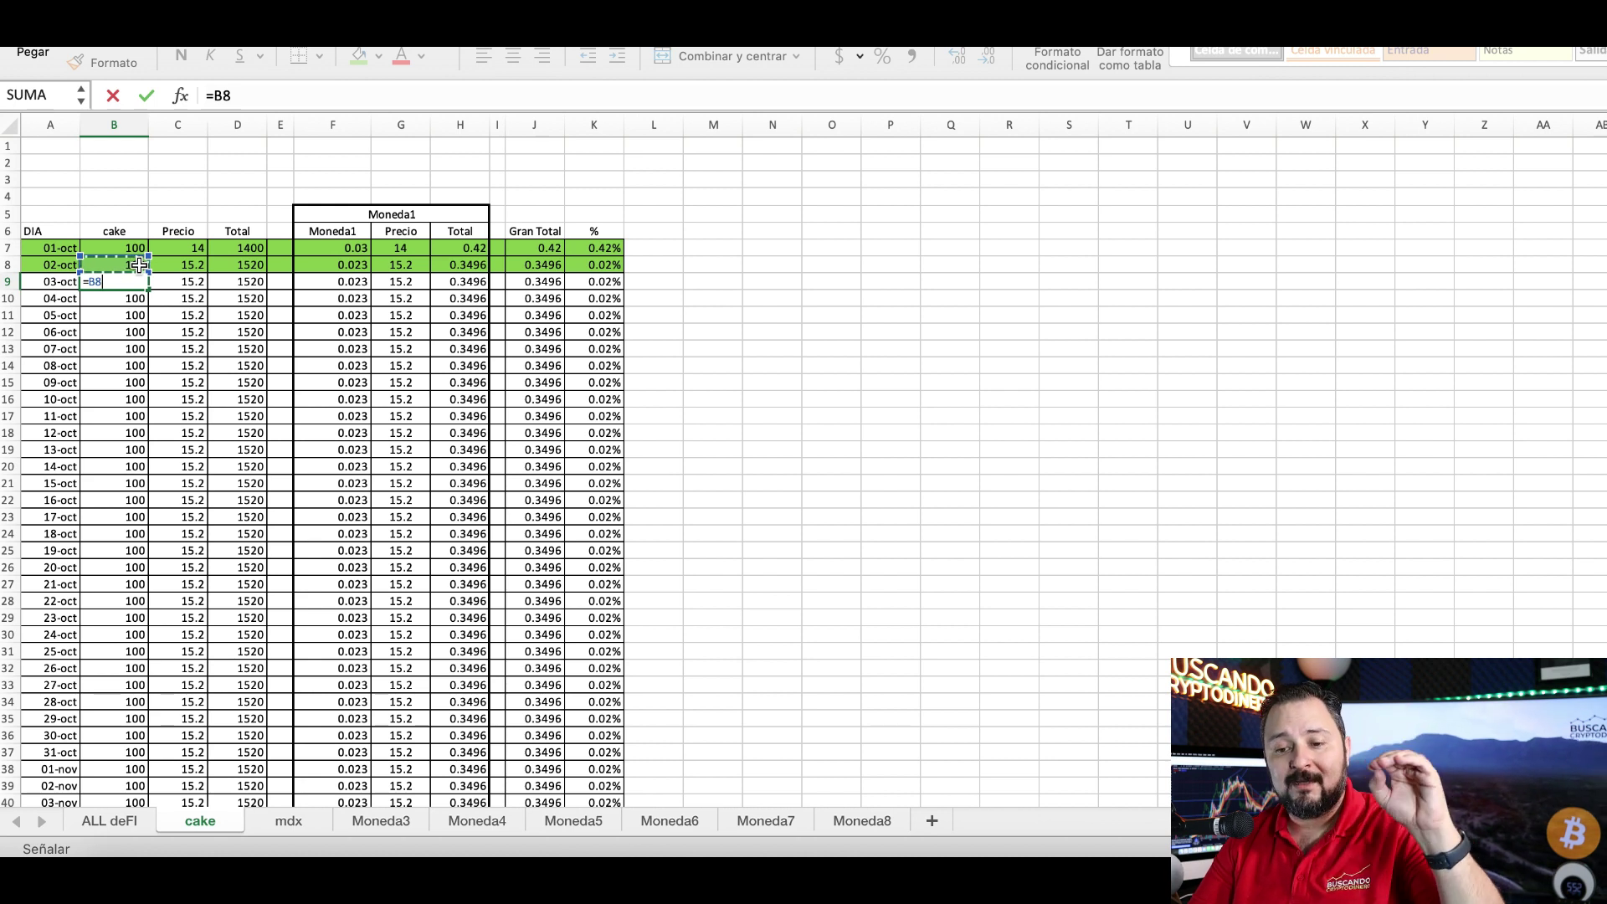
pyautogui.click(332, 263)
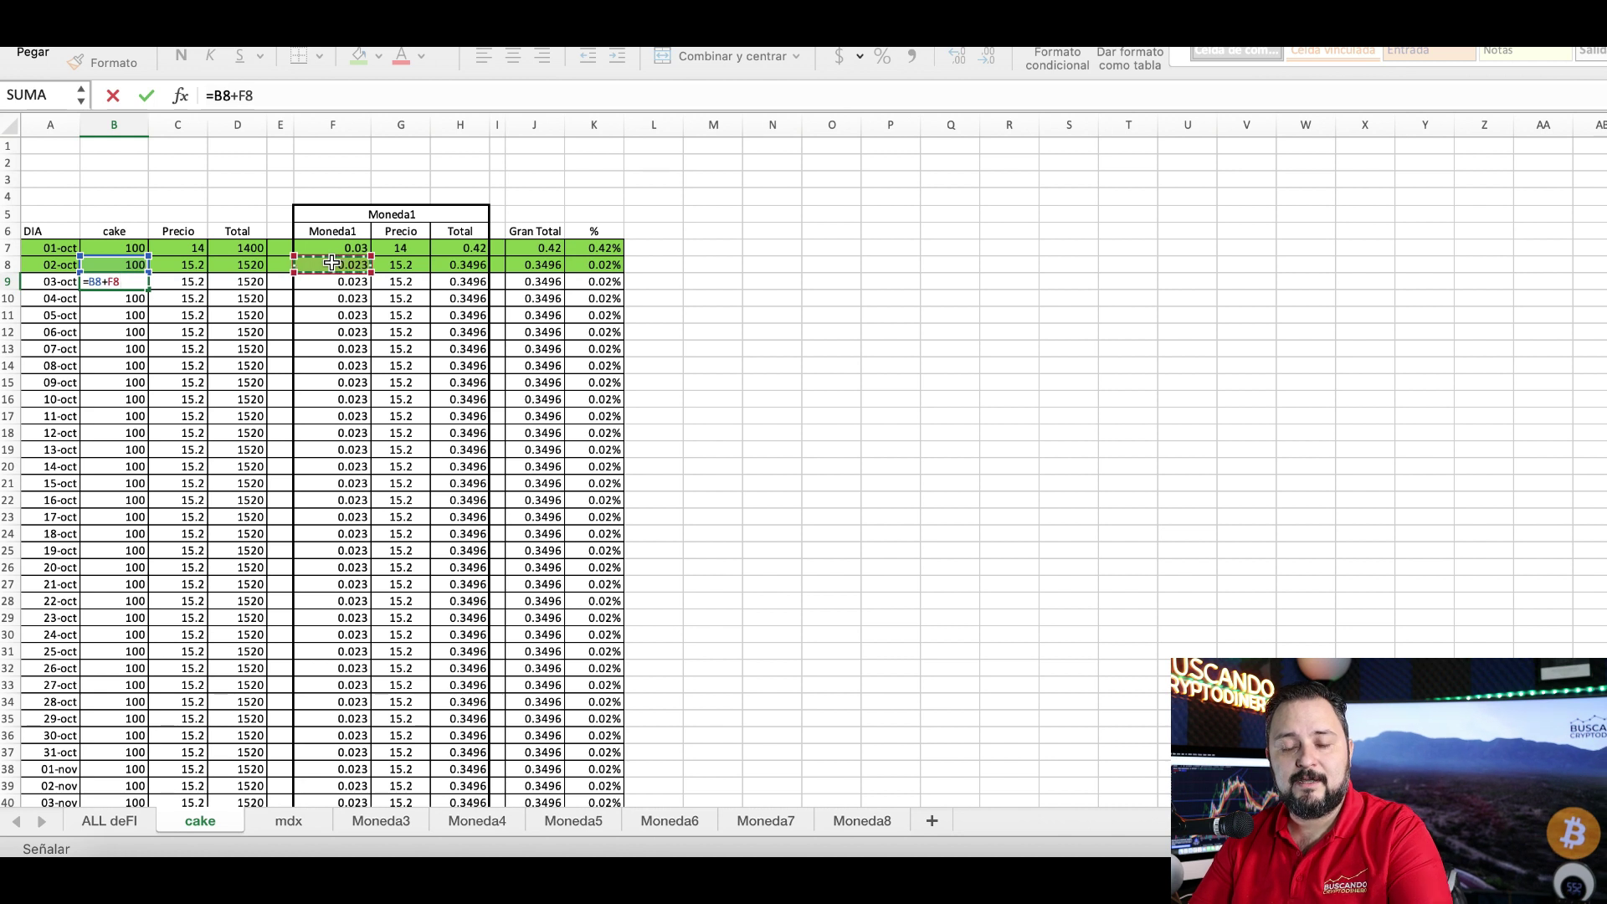
pyautogui.press('Return')
pyautogui.click(115, 282)
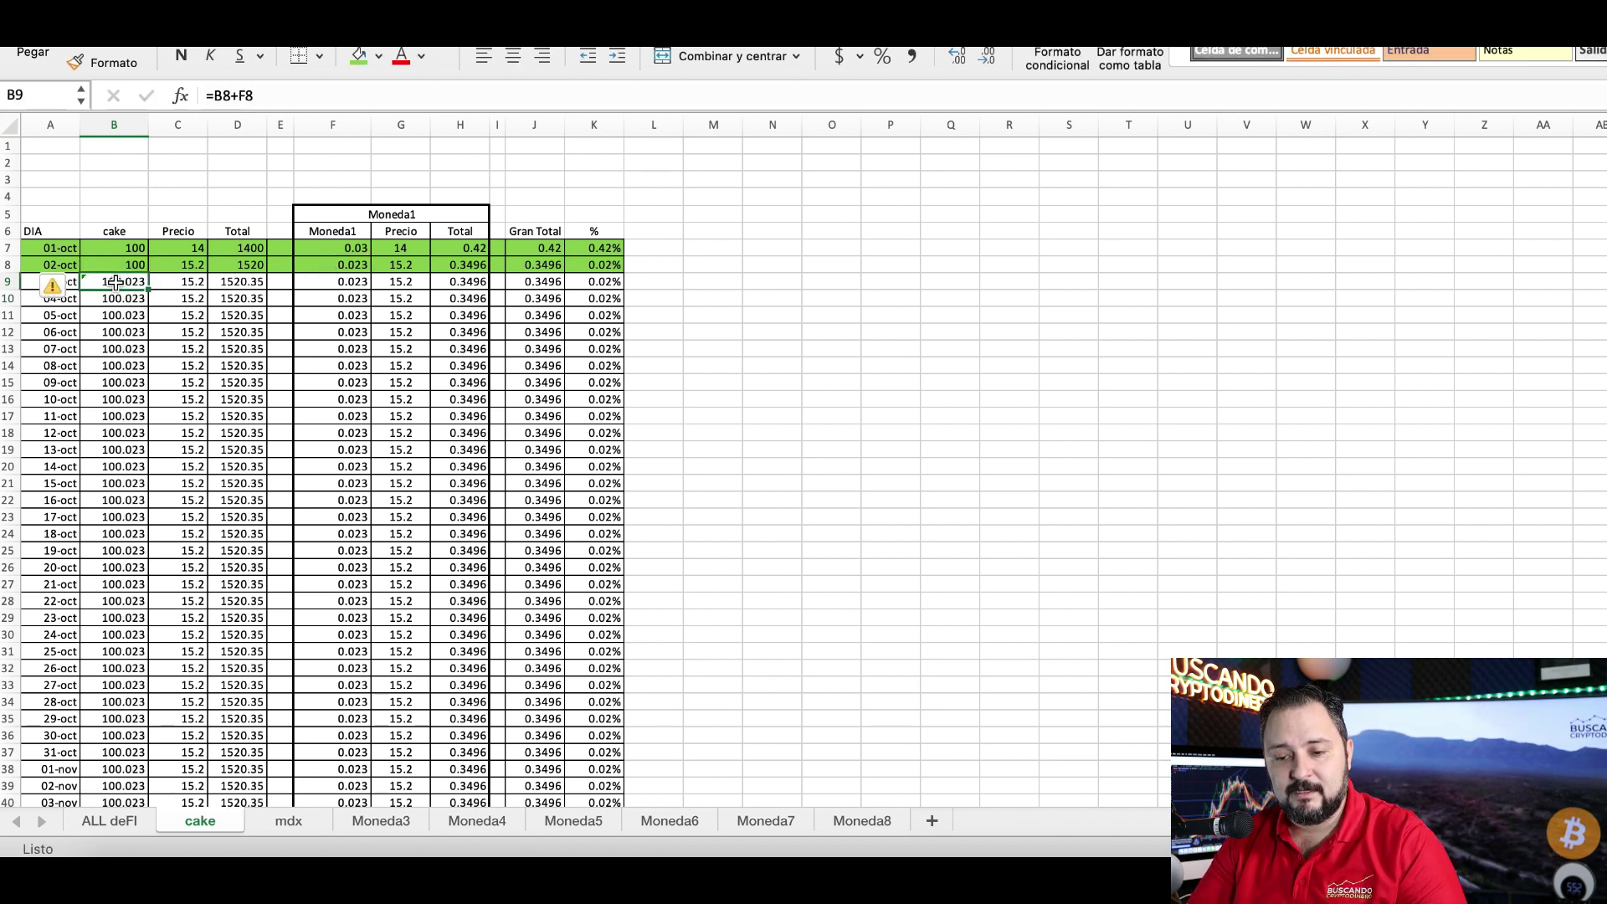
pyautogui.doubleClick(147, 289)
# Check the price links, review the updated ALL deFI totals, and inspect an mdx total formula.
pyautogui.click(167, 385)
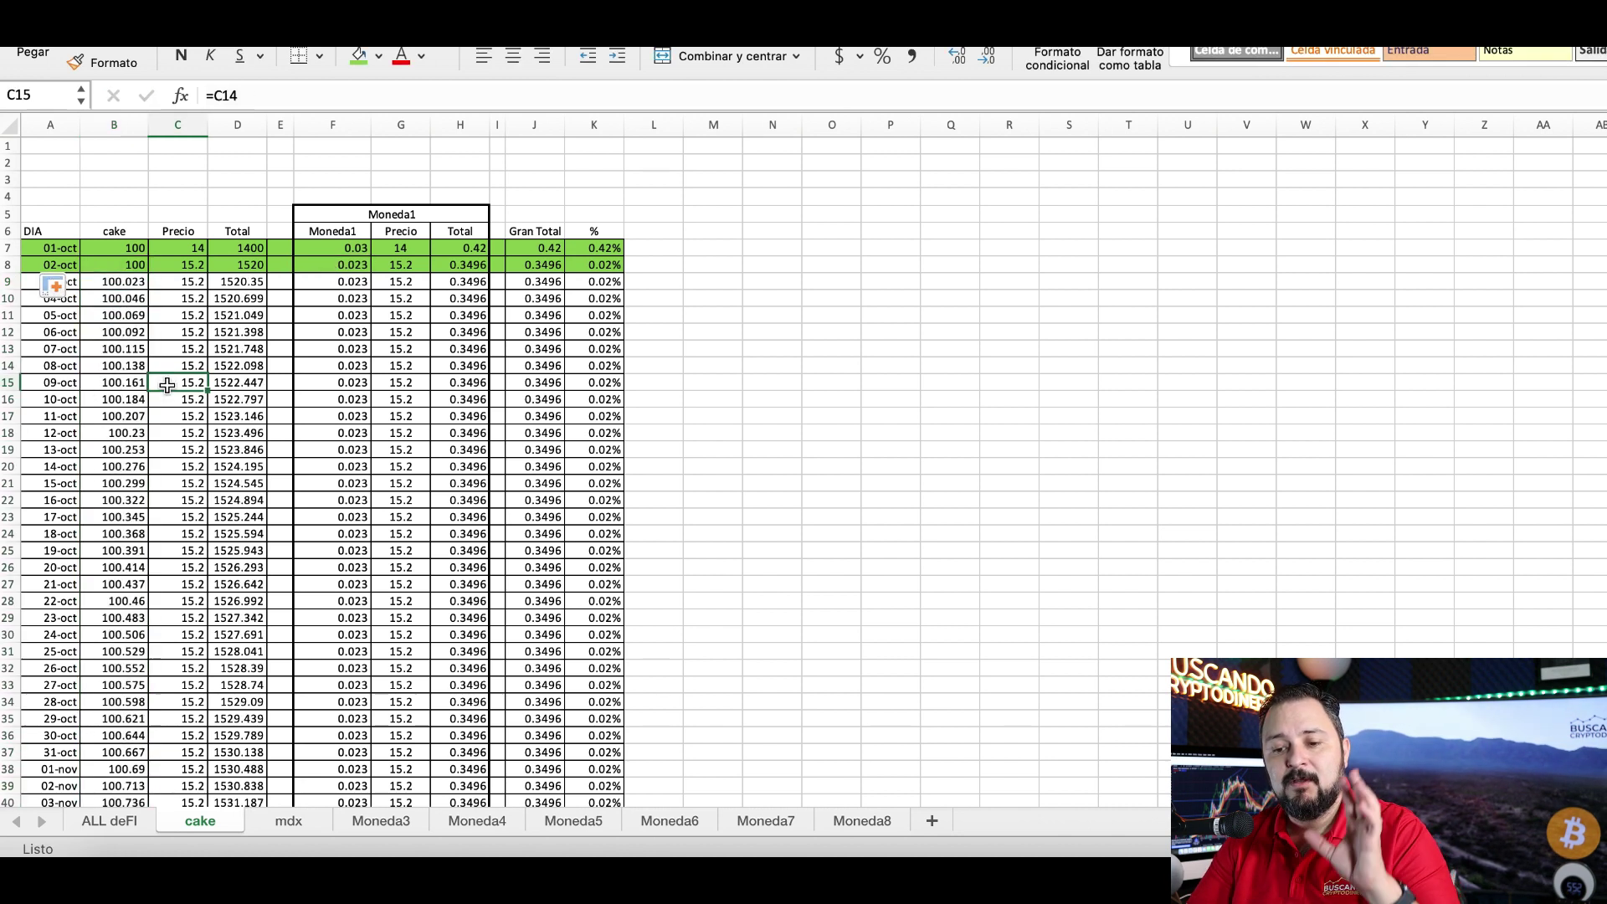
pyautogui.click(165, 349)
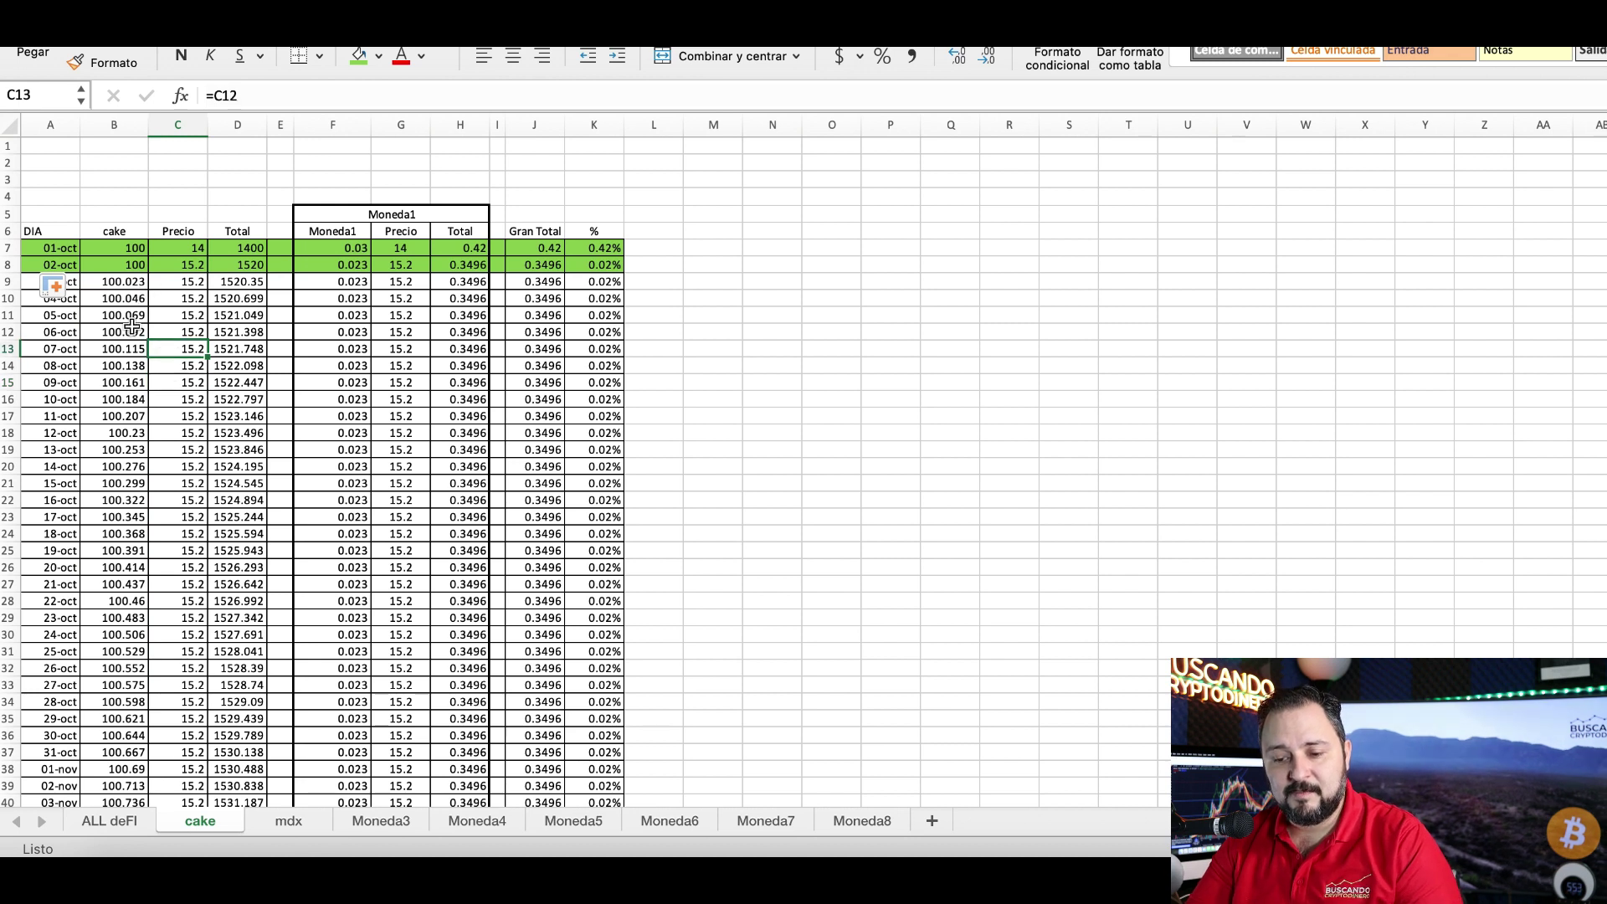
pyautogui.click(119, 822)
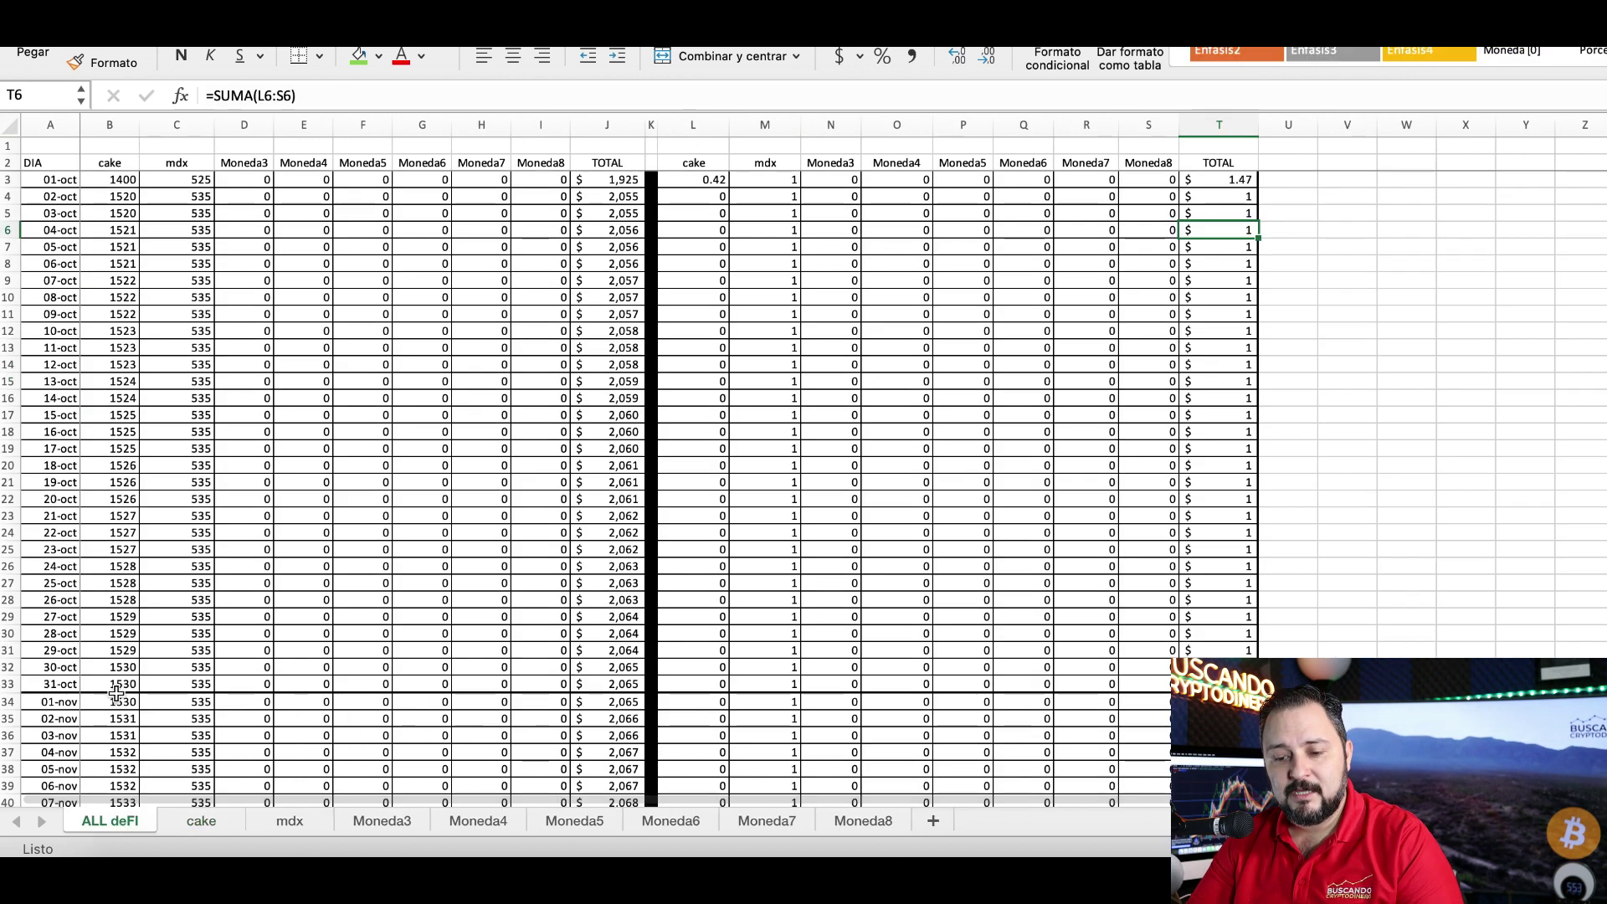
pyautogui.scroll(-3, 626, 698)
pyautogui.scroll(-5, 626, 698)
pyautogui.scroll(-4, 626, 698)
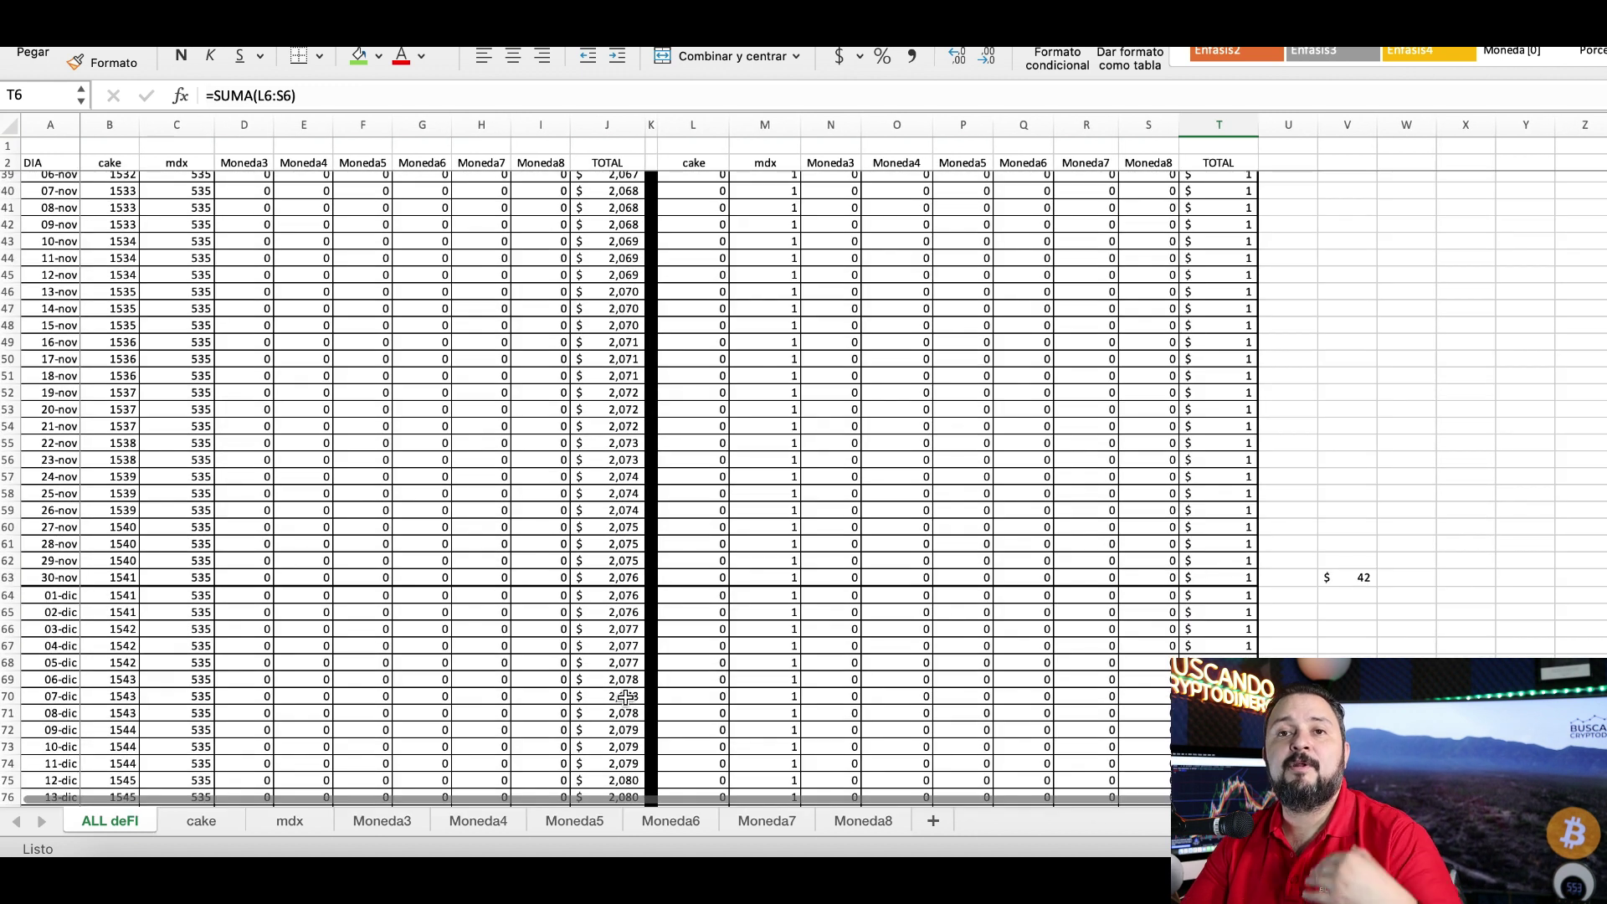
pyautogui.scroll(12, 626, 698)
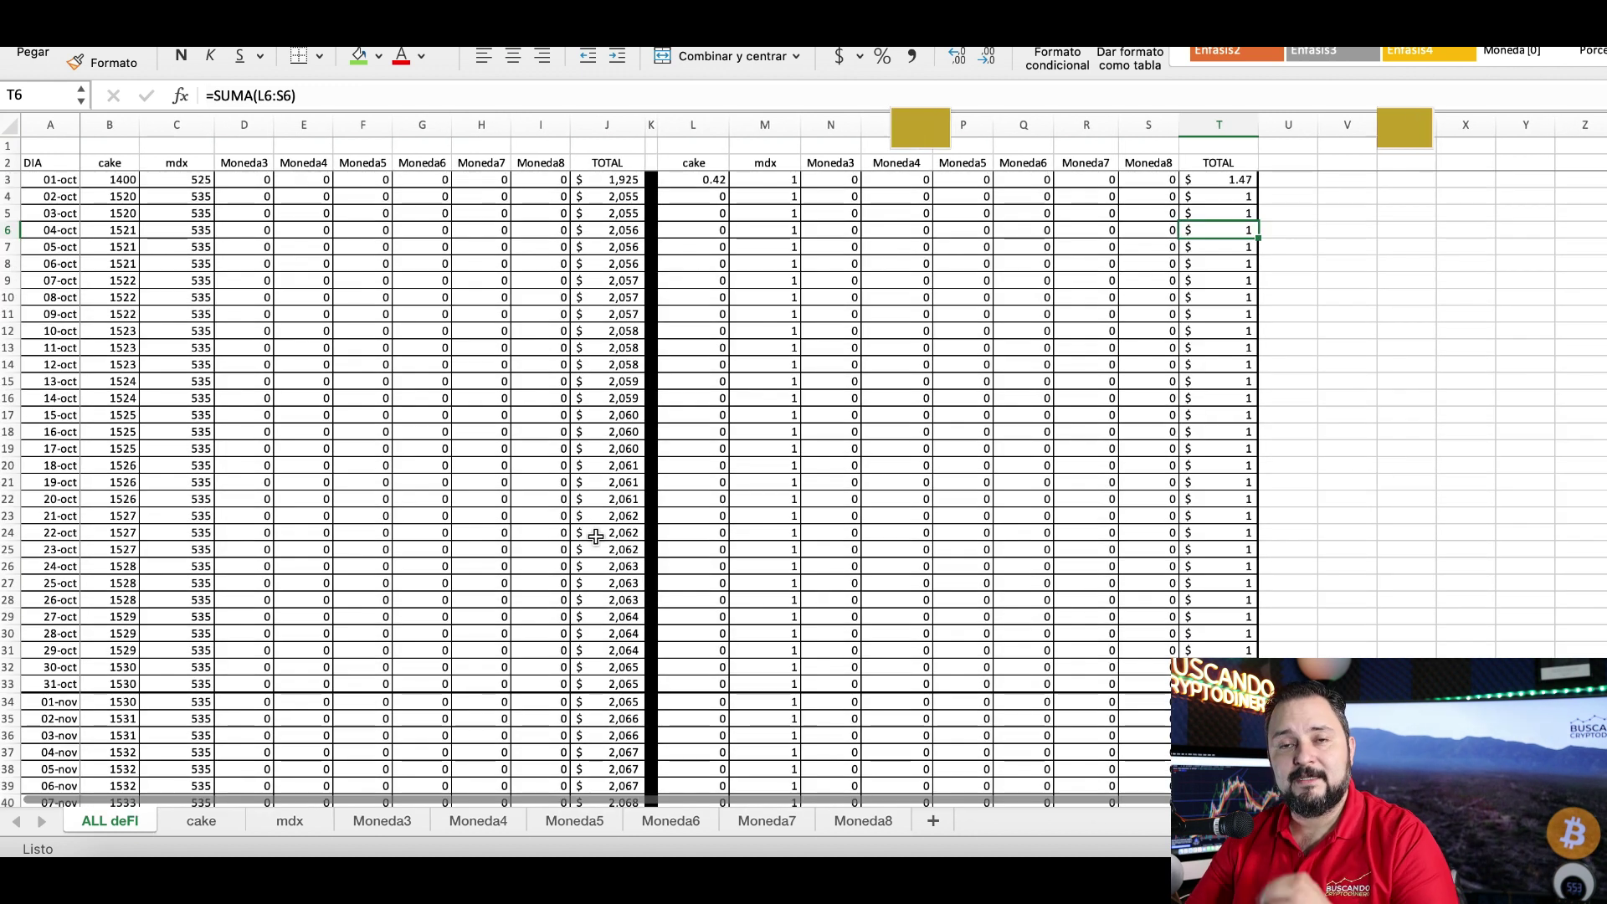
pyautogui.click(301, 823)
pyautogui.click(259, 430)
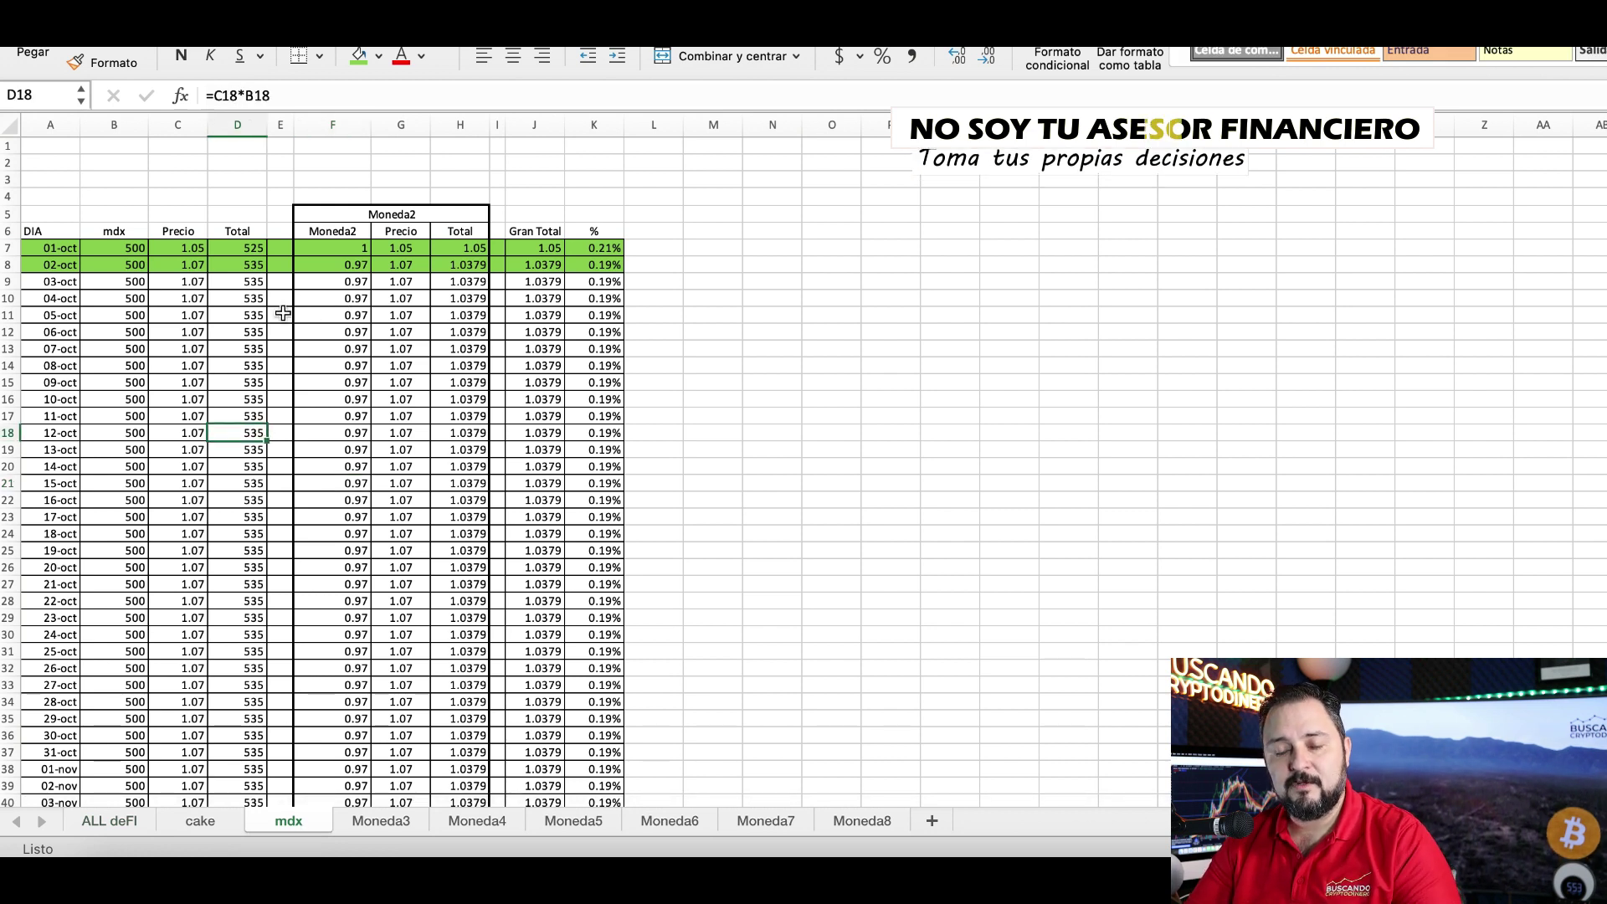
# Enter mdx holdings of 510 in B16 (10-oct) and 520 in B26 (20-oct).
pyautogui.click(134, 348)
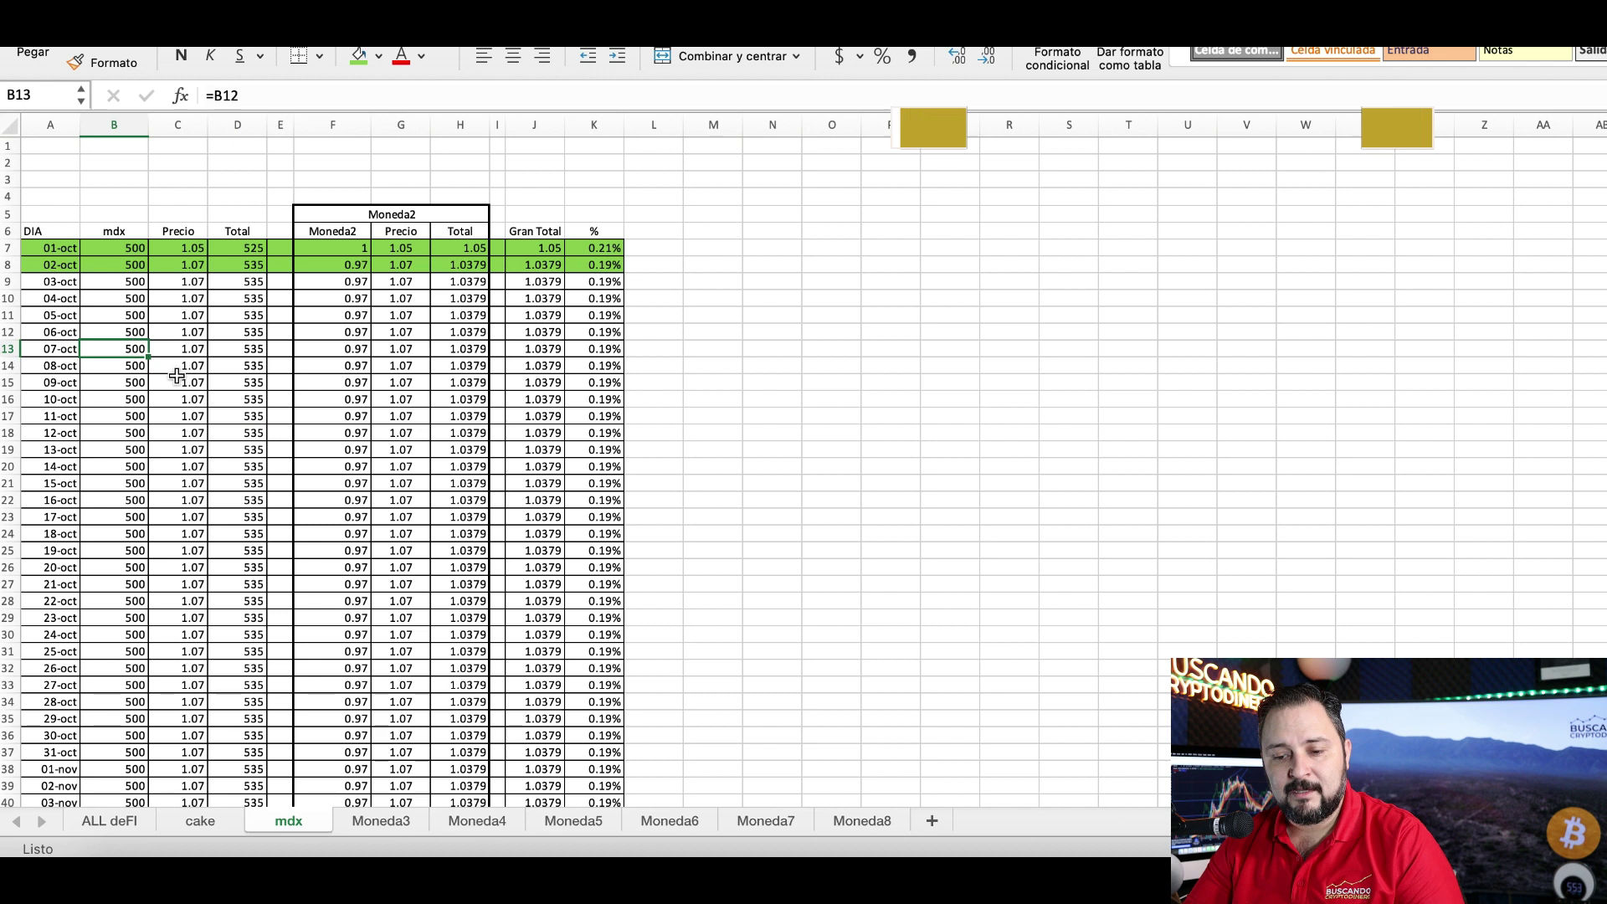
pyautogui.click(130, 400)
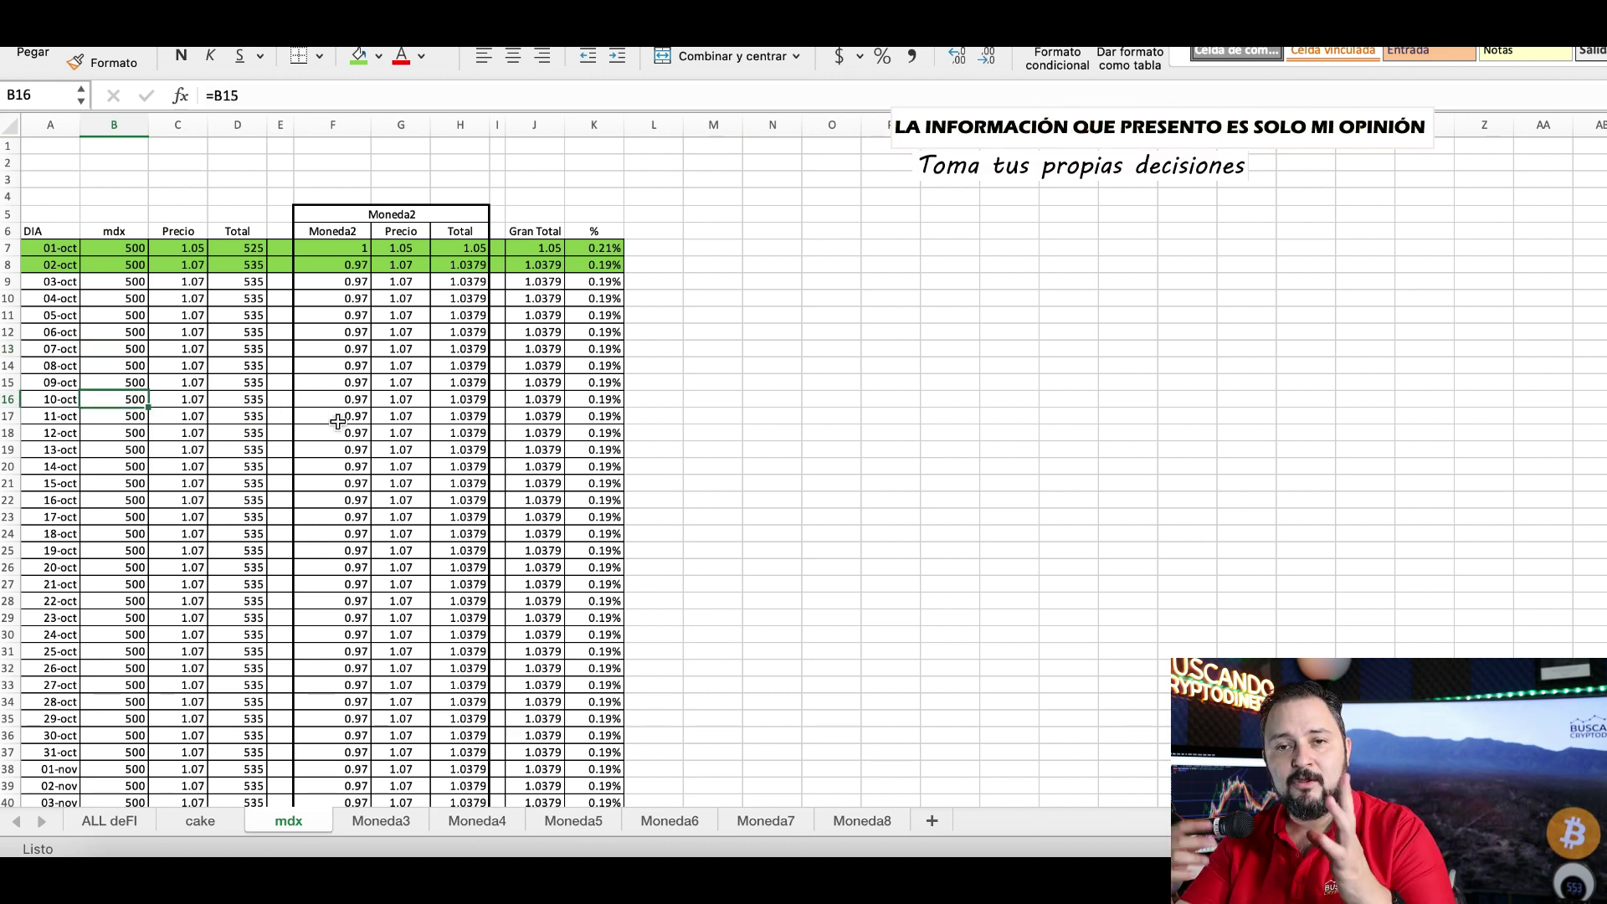
pyautogui.write('510')
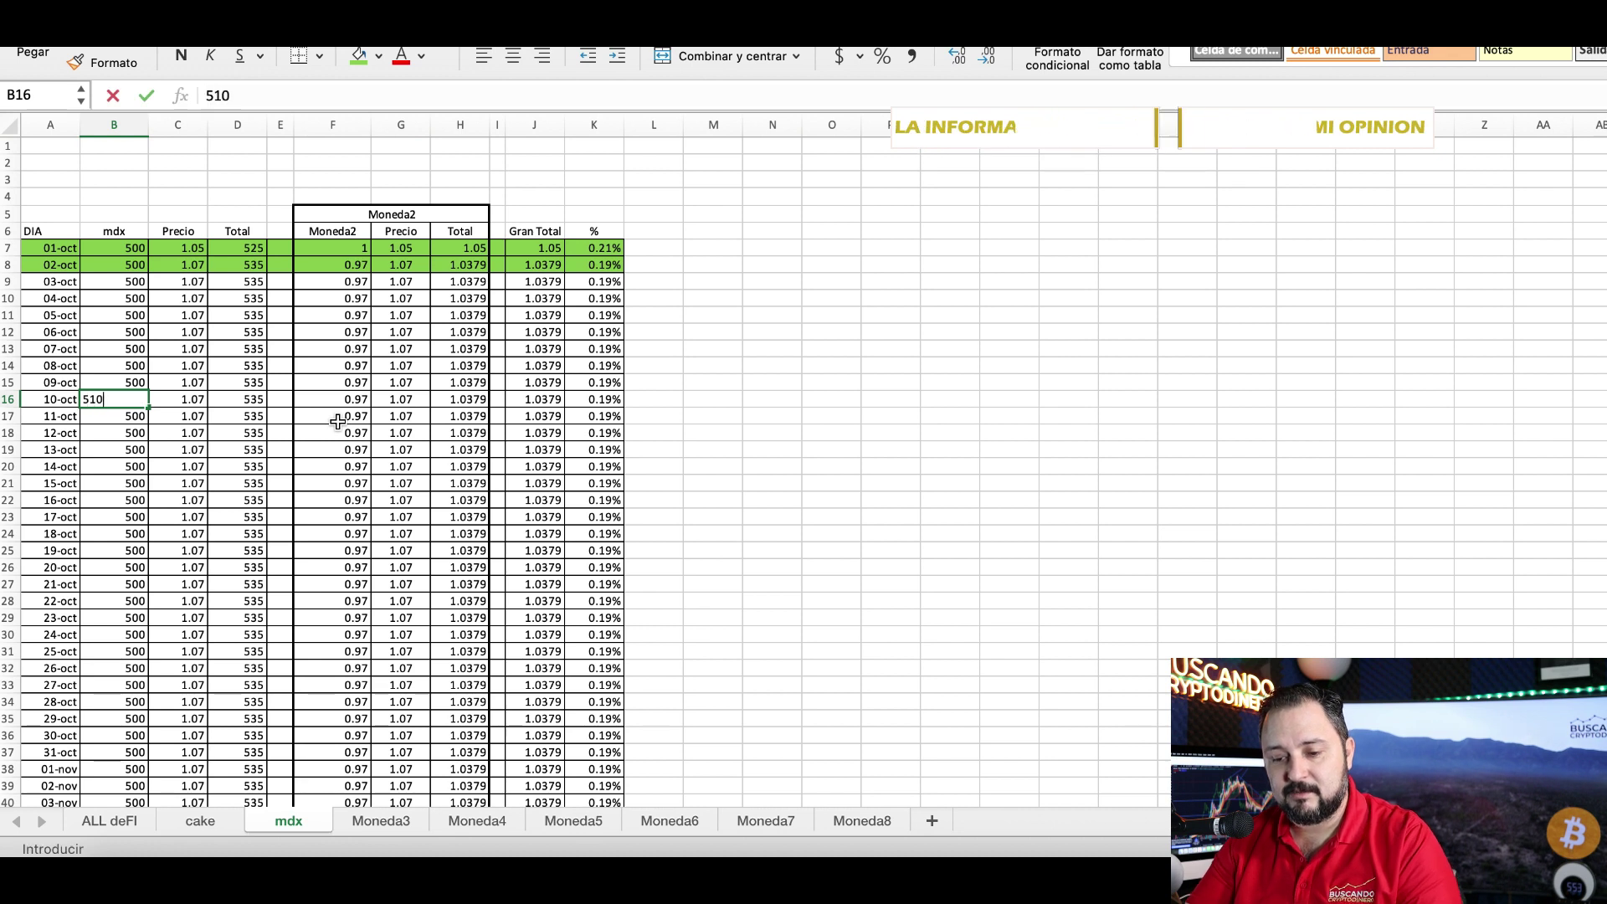
pyautogui.press('Return')
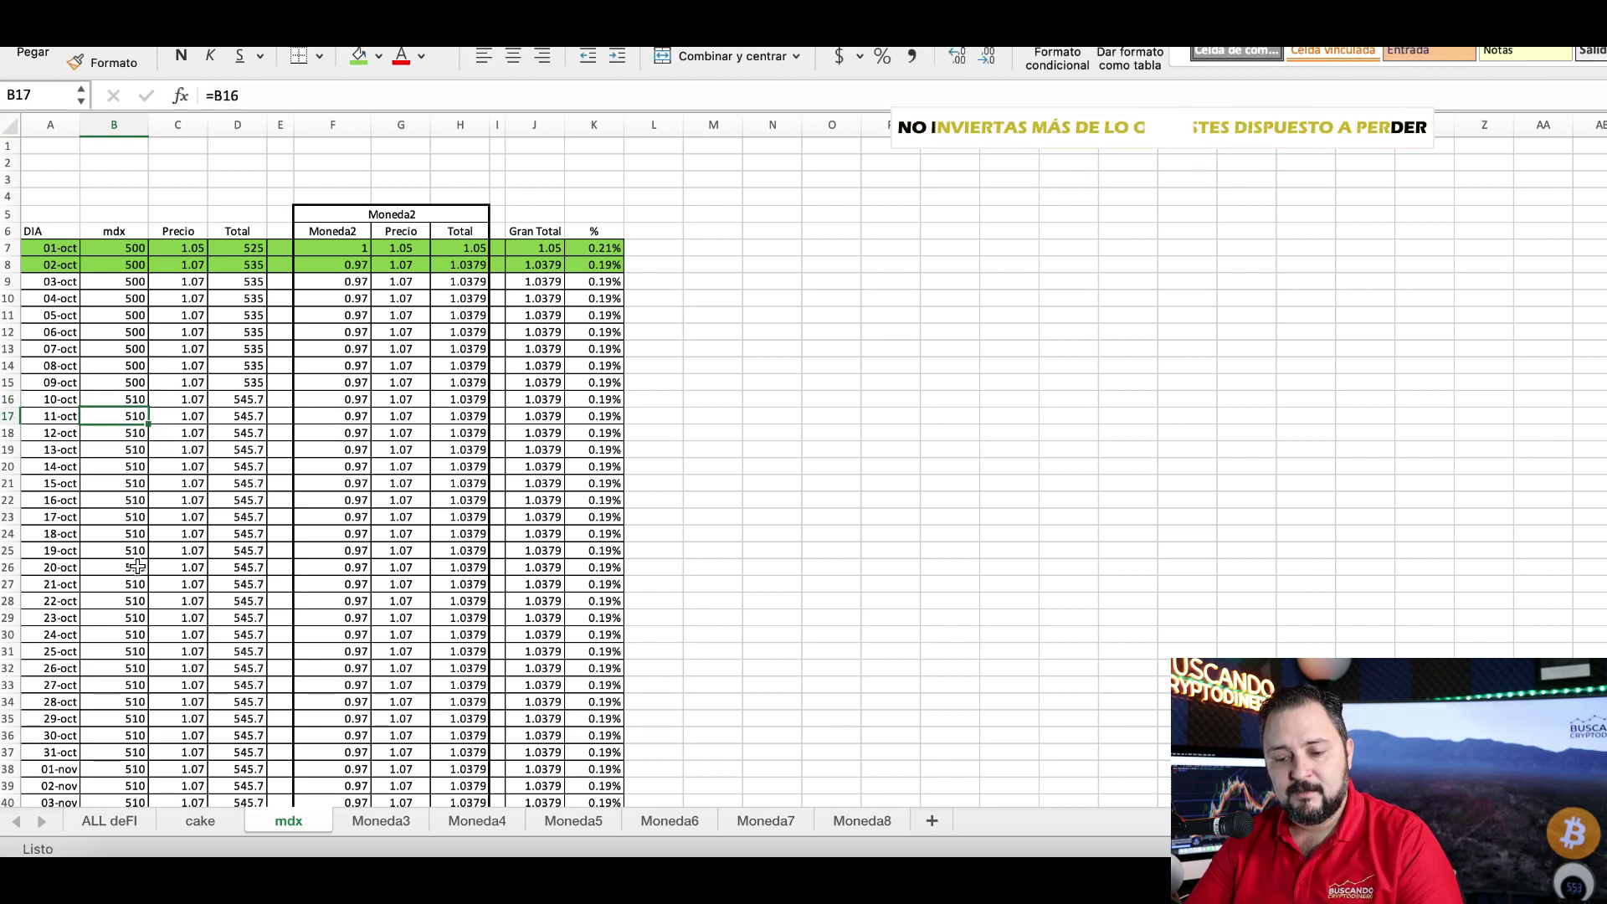
pyautogui.click(123, 570)
pyautogui.write('520')
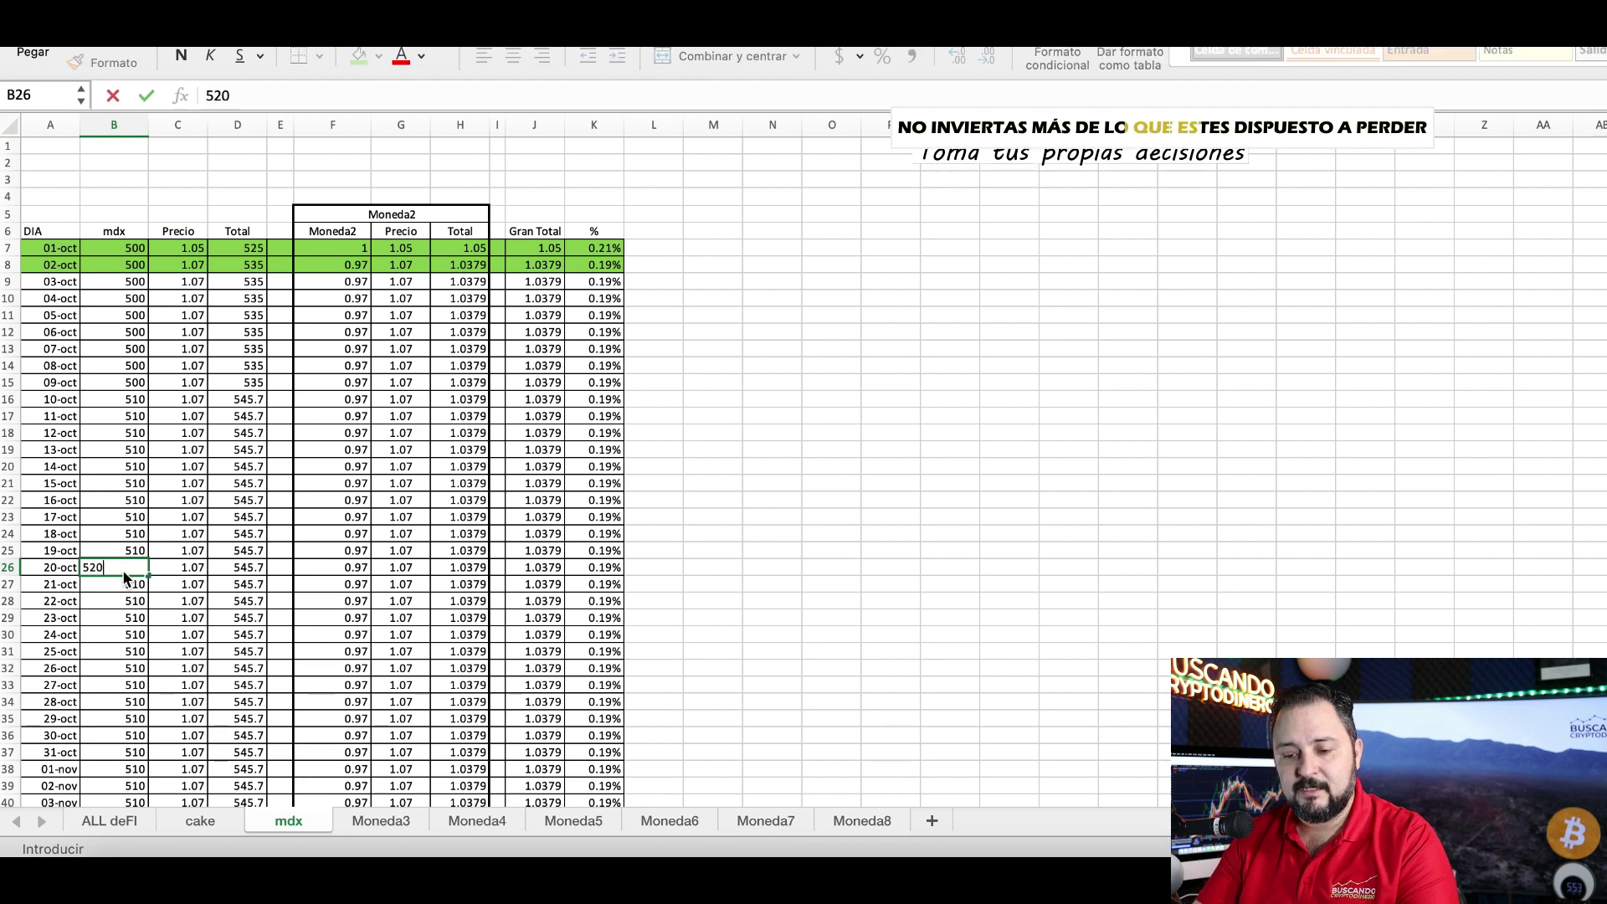
pyautogui.press('Return')
# Review the daily mdx reward cells, then return to the ALL deFI summary sheet.
pyautogui.moveTo(337, 307); pyautogui.dragTo(343, 600)
pyautogui.click(336, 466)
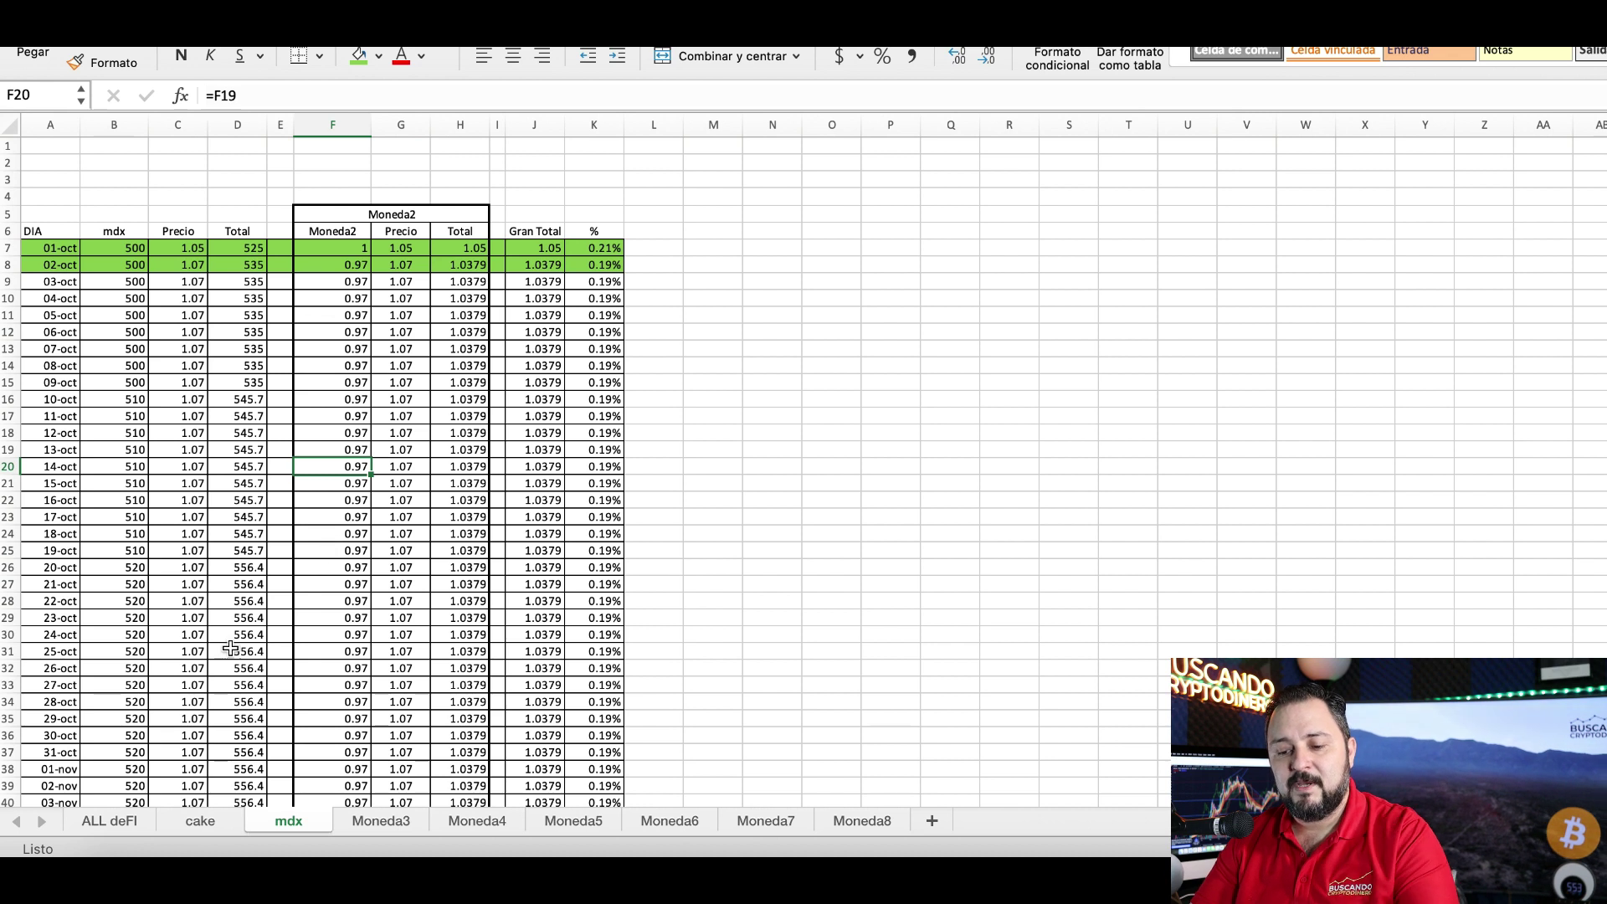
pyautogui.click(131, 823)
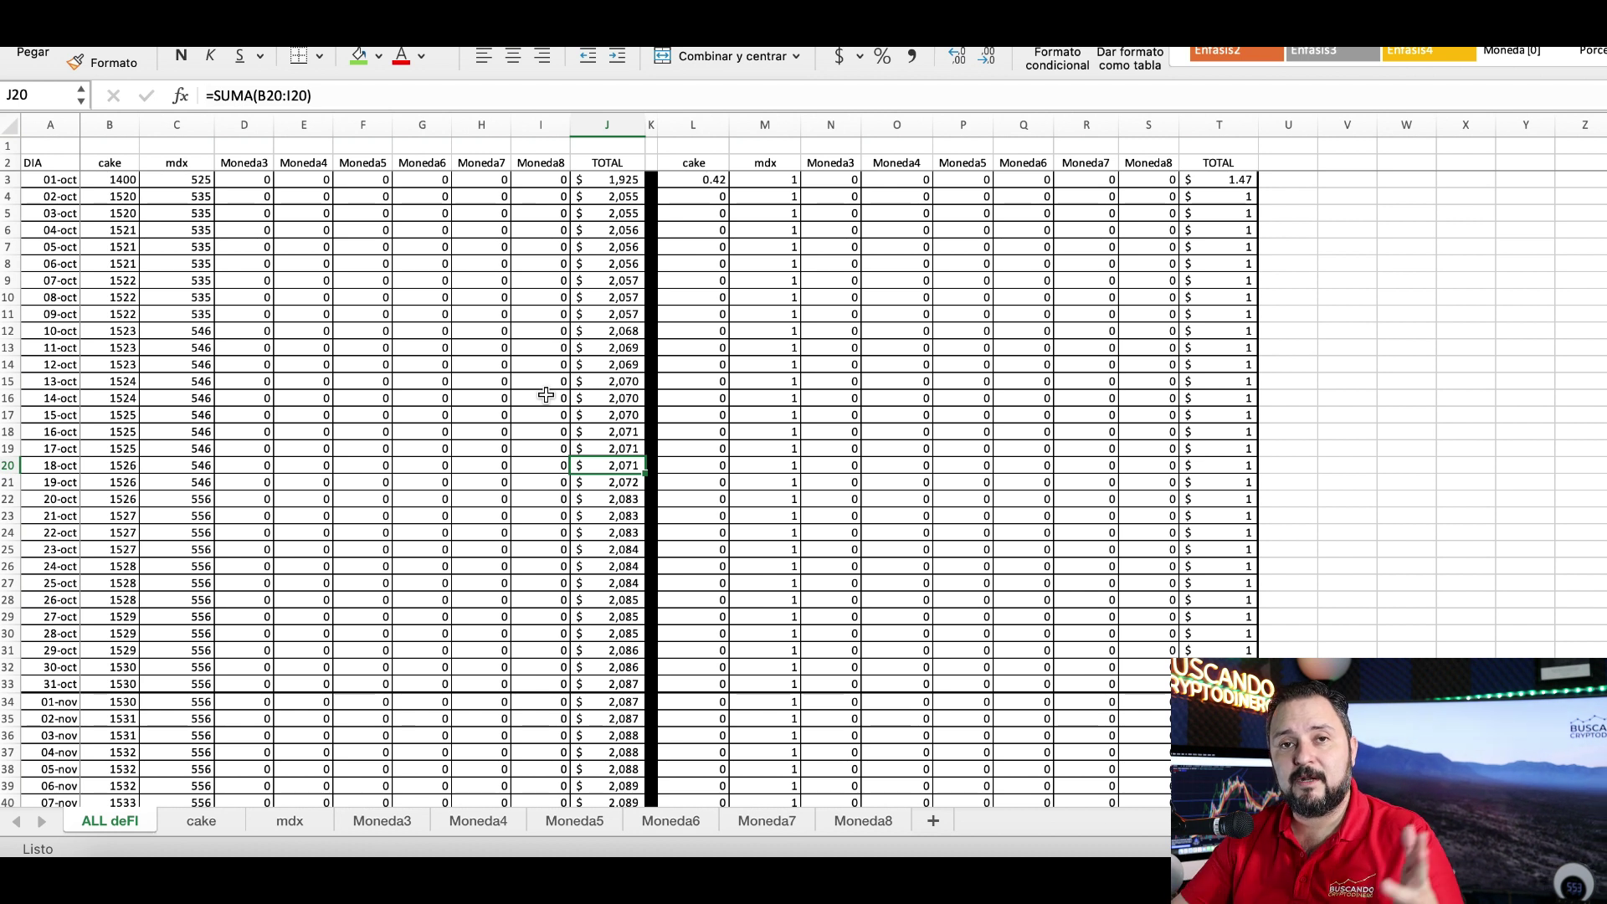
pyautogui.click(601, 124)
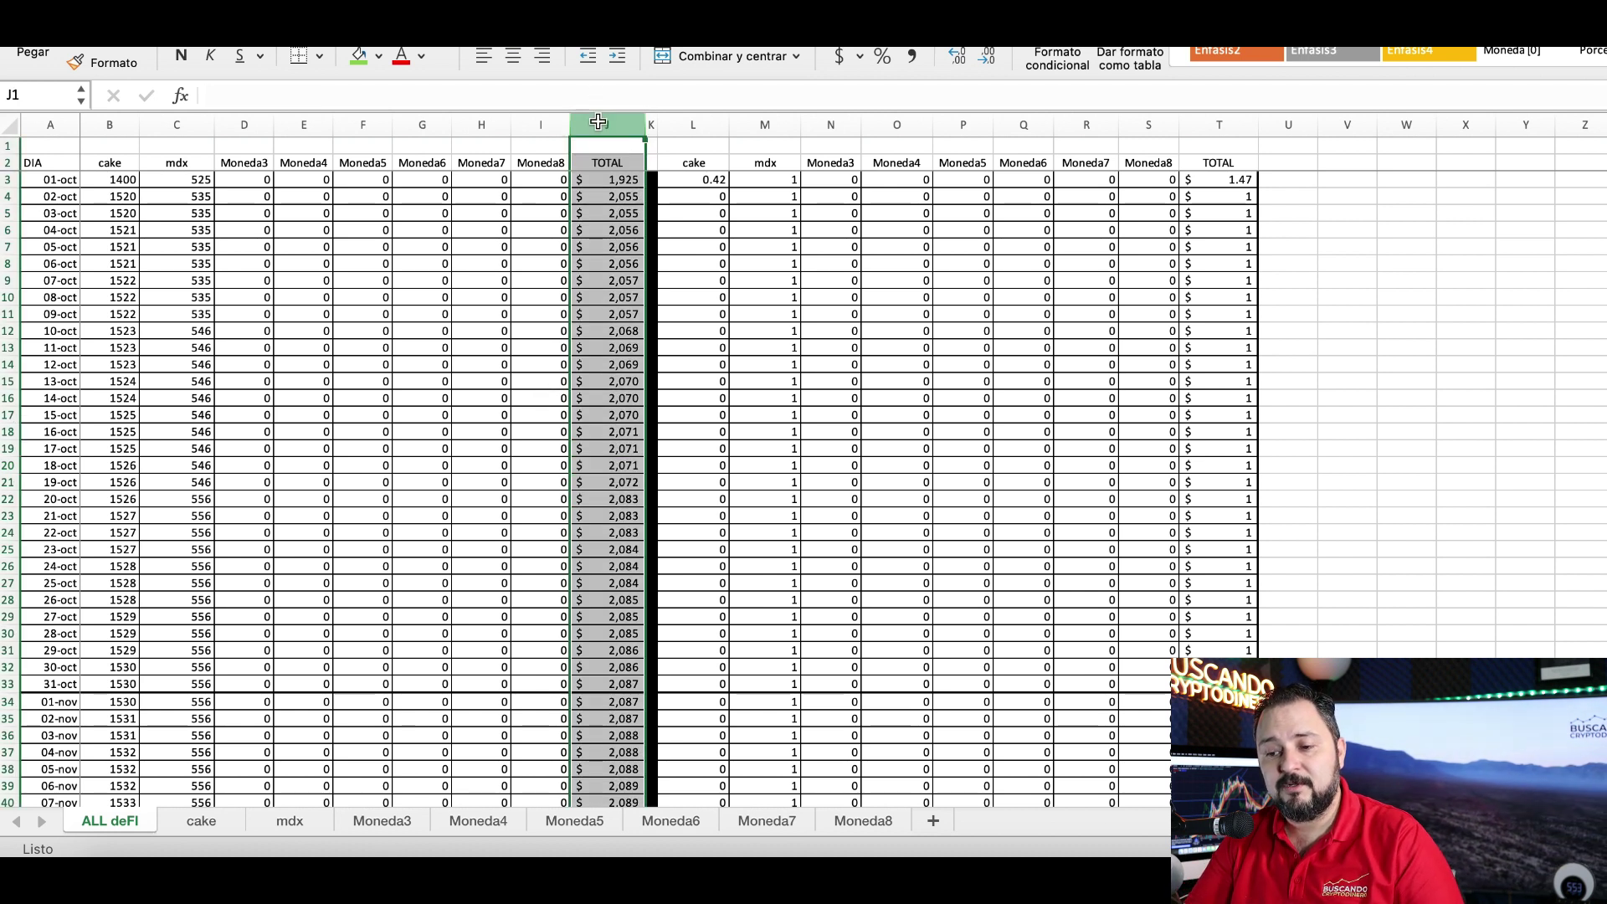
pyautogui.click(1218, 125)
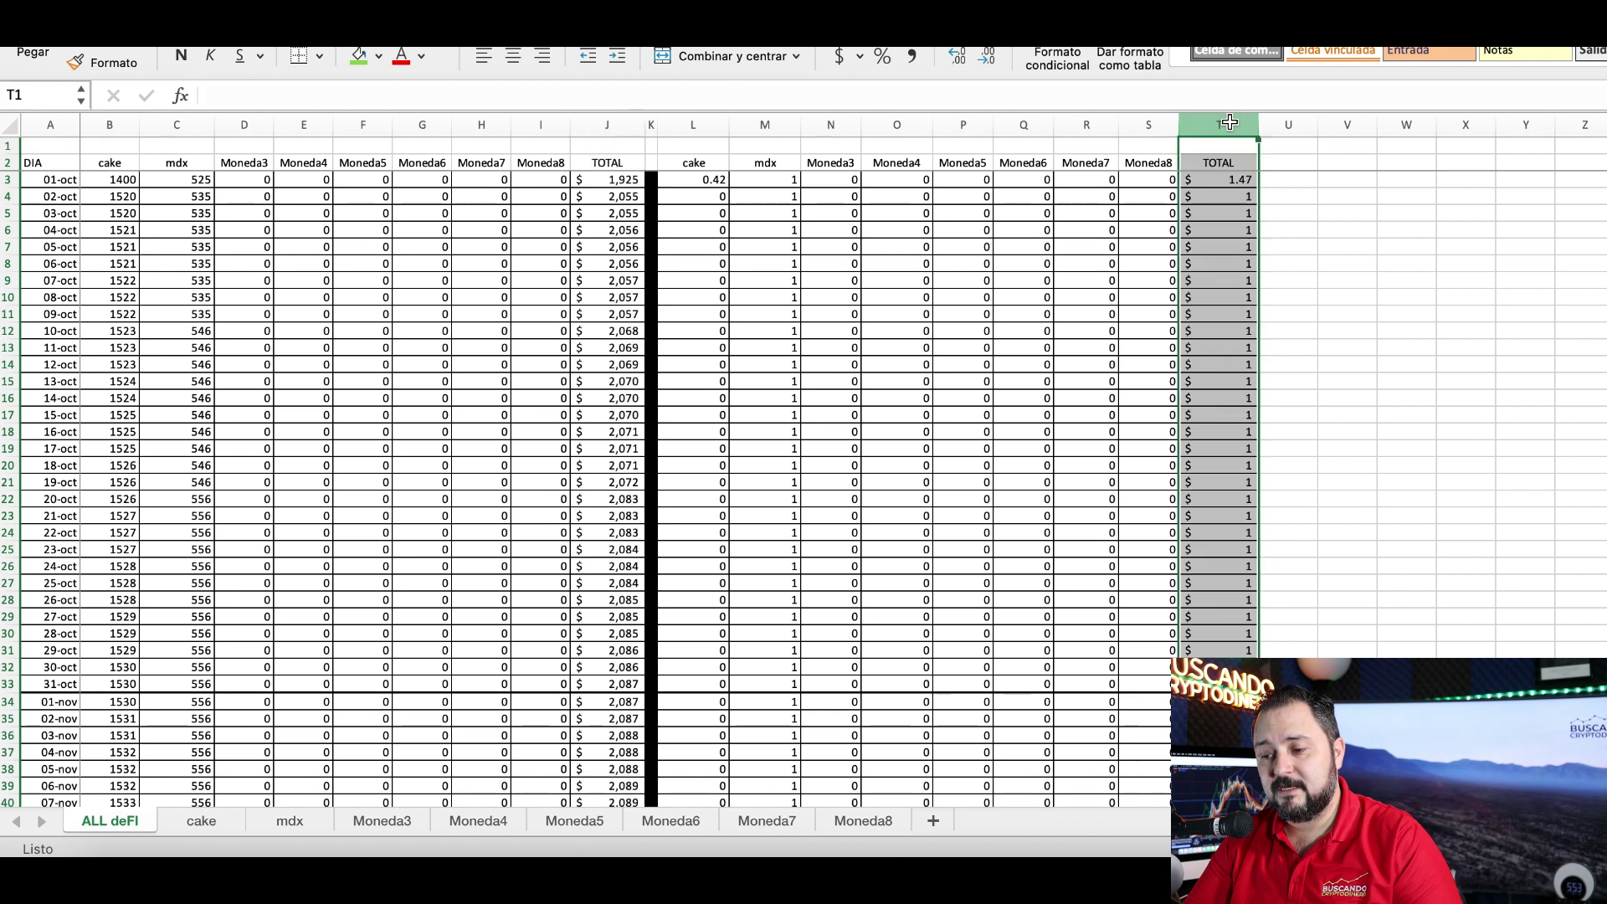